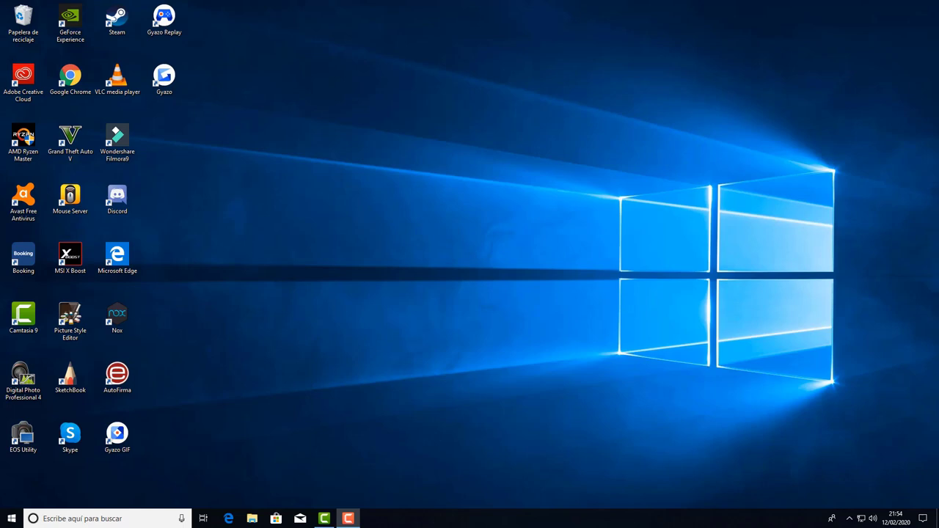
# Open Google Chrome and search the Tutoriales Varios site for "redux"
pyautogui.doubleClick(70, 76)
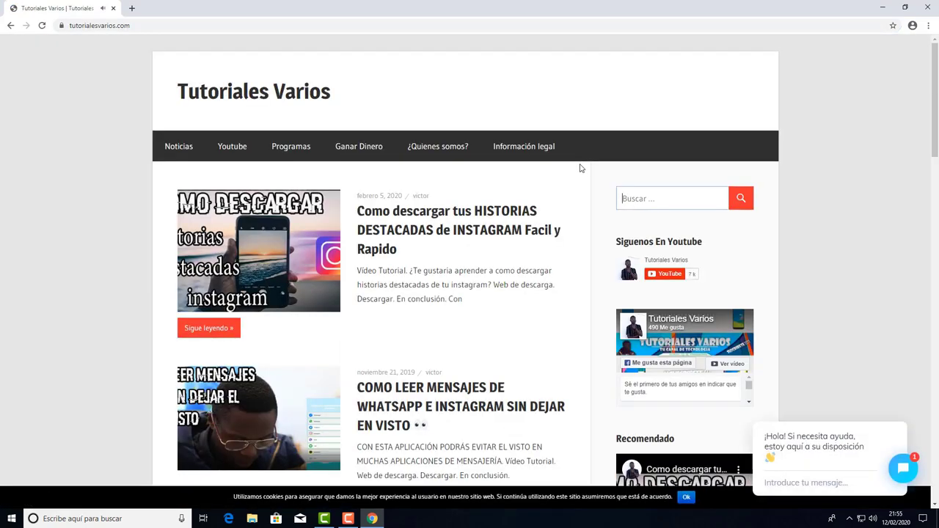
pyautogui.write('re')
pyautogui.press('BackSpace')
pyautogui.press('BackSpace')
pyautogui.write('redi')
pyautogui.press('BackSpace')
pyautogui.write('ux')
pyautogui.press('Return')
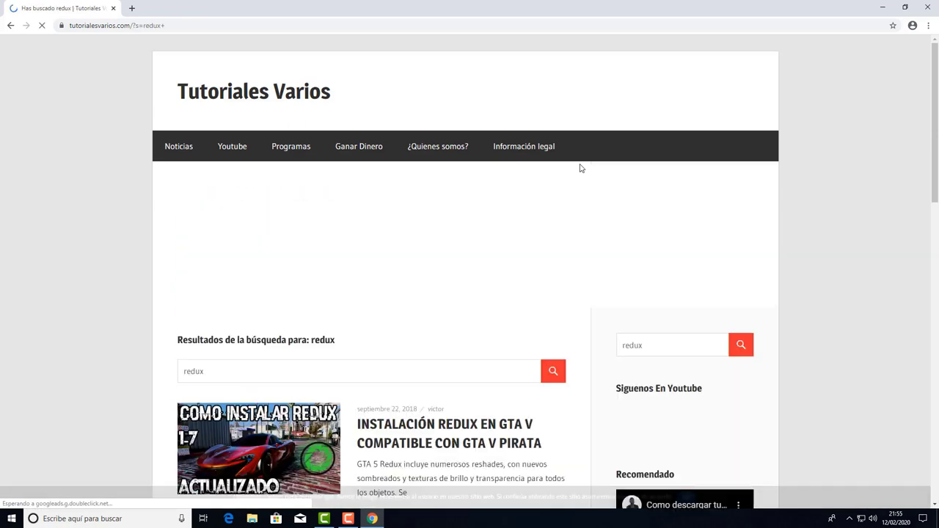
# Open the article "Instalación Redux en GTA V compatible con GTA V pirata" and go to its download links
pyautogui.scroll(-2, 426, 288)
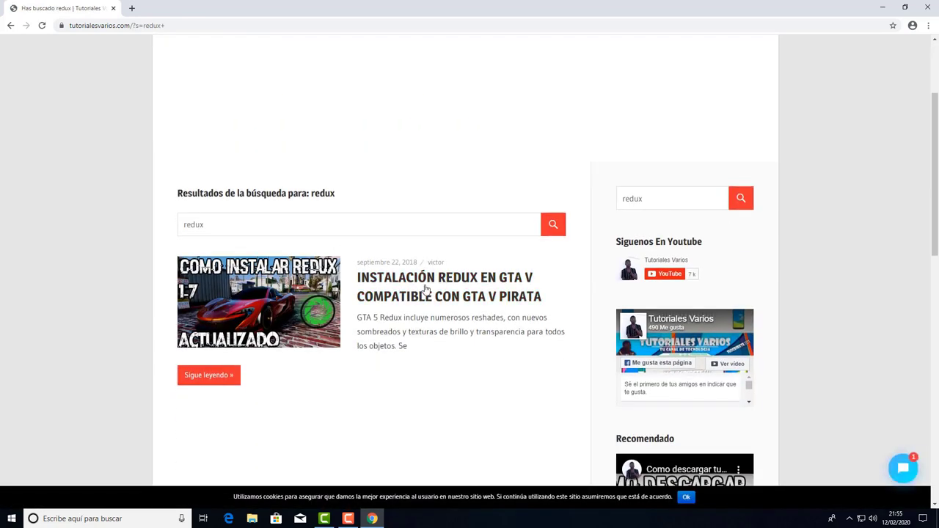
pyautogui.click(405, 281)
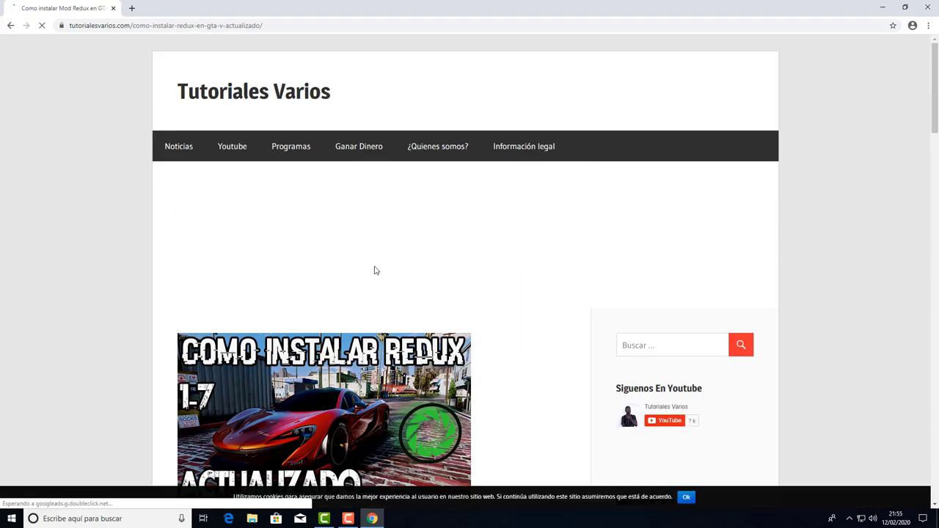
pyautogui.scroll(-8, 374, 270)
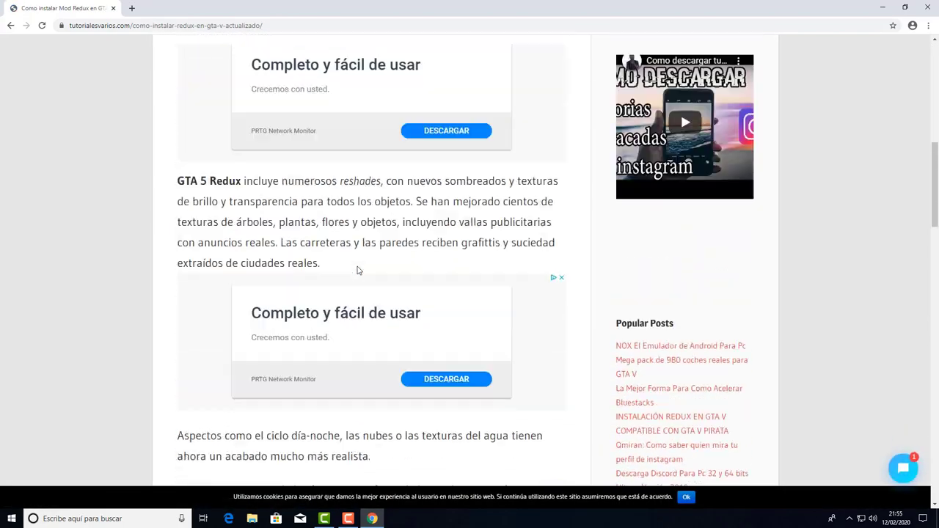
pyautogui.scroll(-12, 358, 268)
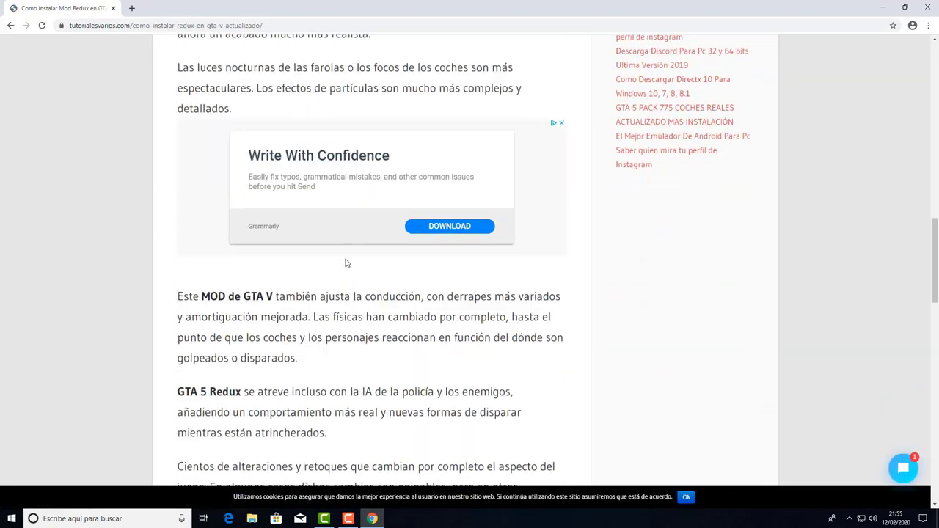
pyautogui.scroll(-5, 347, 264)
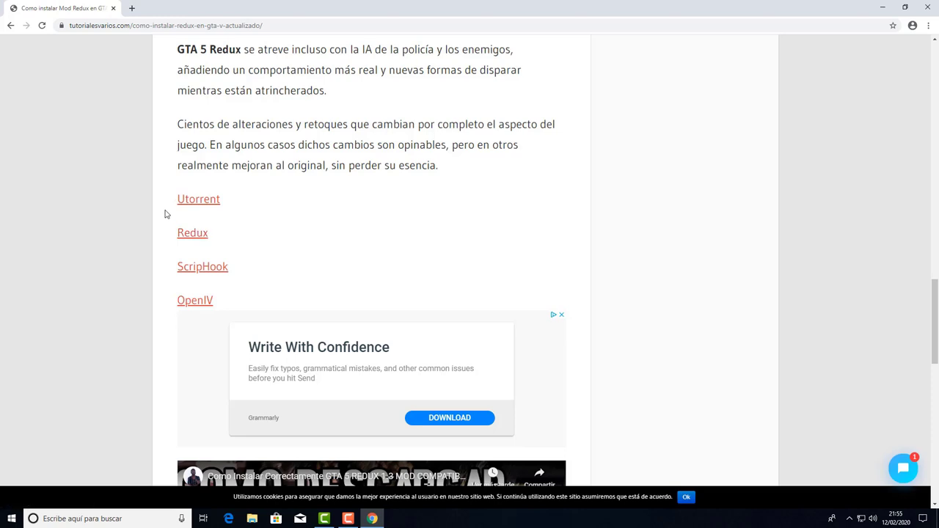
# Open the article's Redux link in a new tab and go to the GTA5_REDUX_V1.8 downloads
pyautogui.middleClick(197, 238)
pyautogui.click(167, 13)
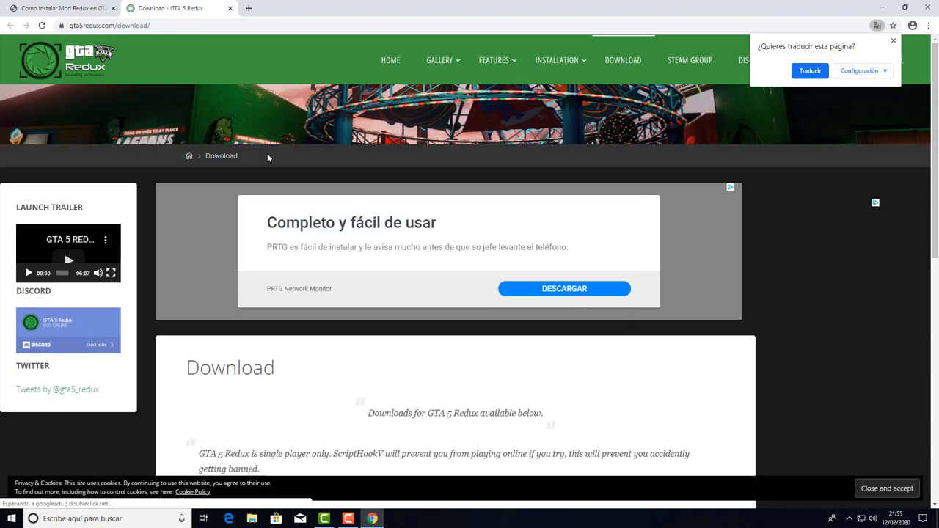
pyautogui.scroll(-7, 267, 153)
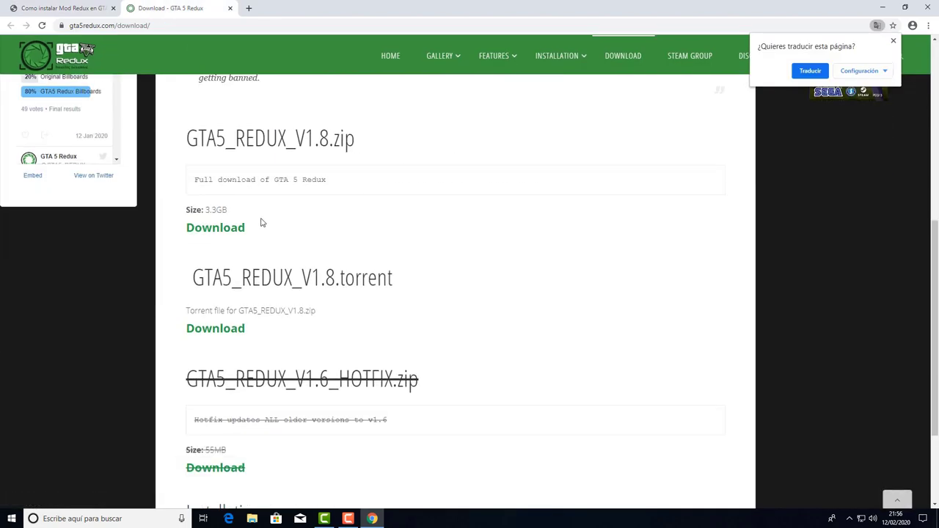
# Examine the zip and torrent download options for GTA5_REDUX_V1.8 and the article's Utorrent link
pyautogui.click(58, 8)
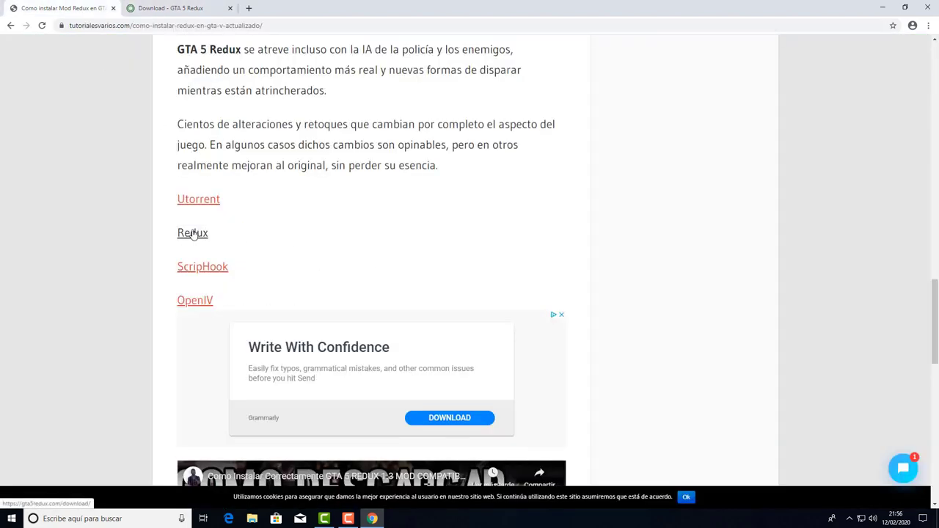
pyautogui.click(190, 8)
pyautogui.scroll(3, 388, 341)
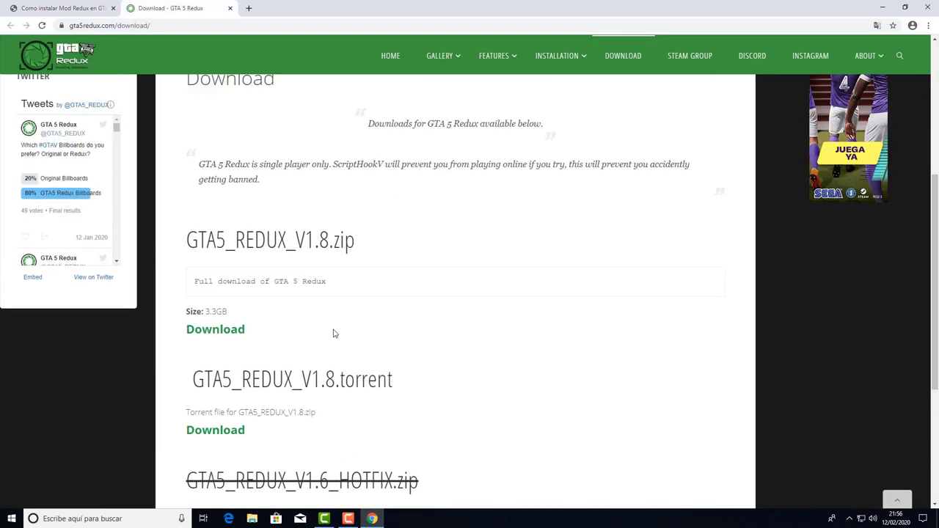
pyautogui.scroll(-1, 352, 367)
pyautogui.scroll(-2, 226, 311)
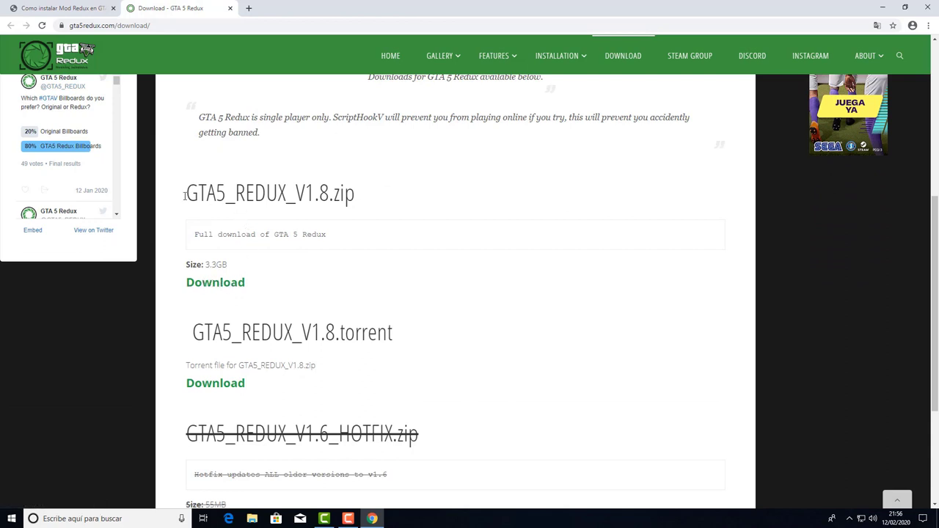
pyautogui.moveTo(184, 194); pyautogui.dragTo(365, 192)
pyautogui.click(273, 216)
pyautogui.scroll(-3, 301, 247)
pyautogui.scroll(1, 220, 242)
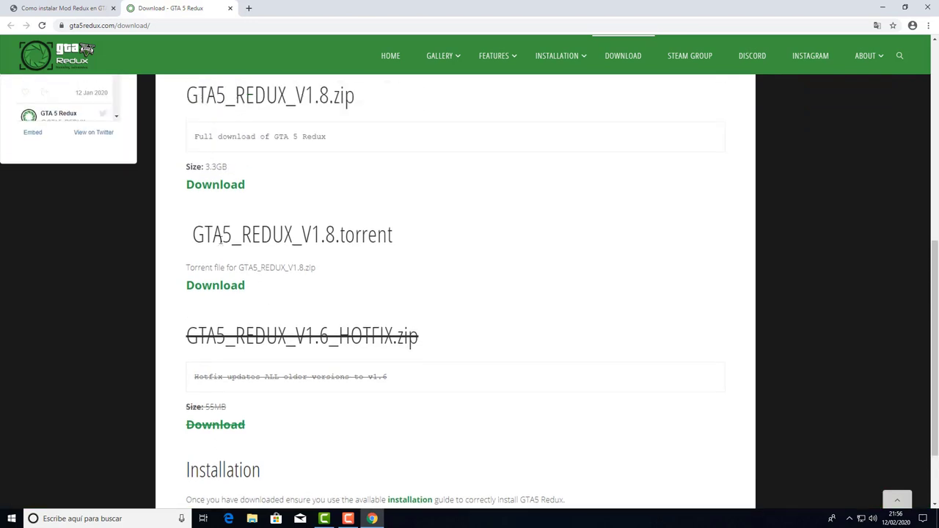
pyautogui.moveTo(211, 231); pyautogui.dragTo(478, 211)
pyautogui.click(364, 248)
pyautogui.moveTo(192, 235); pyautogui.dragTo(443, 235)
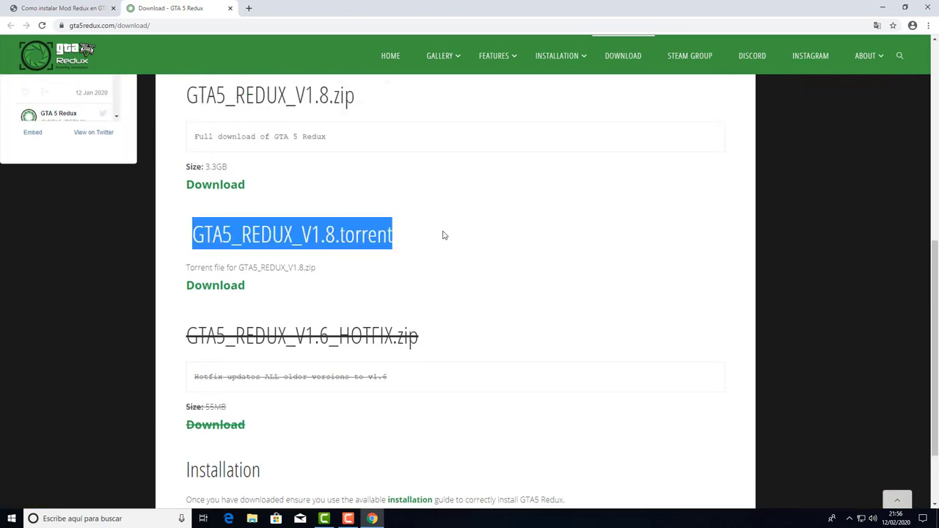
pyautogui.click(102, 4)
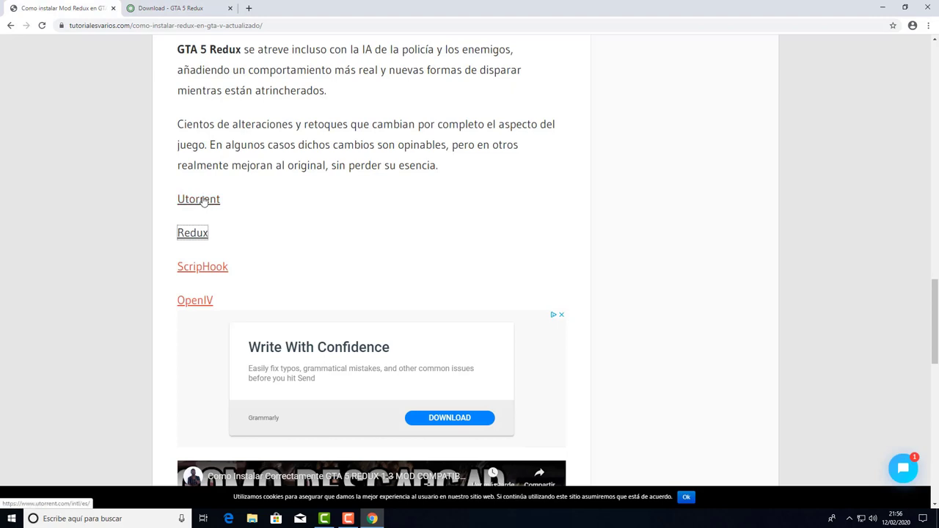
pyautogui.click(174, 6)
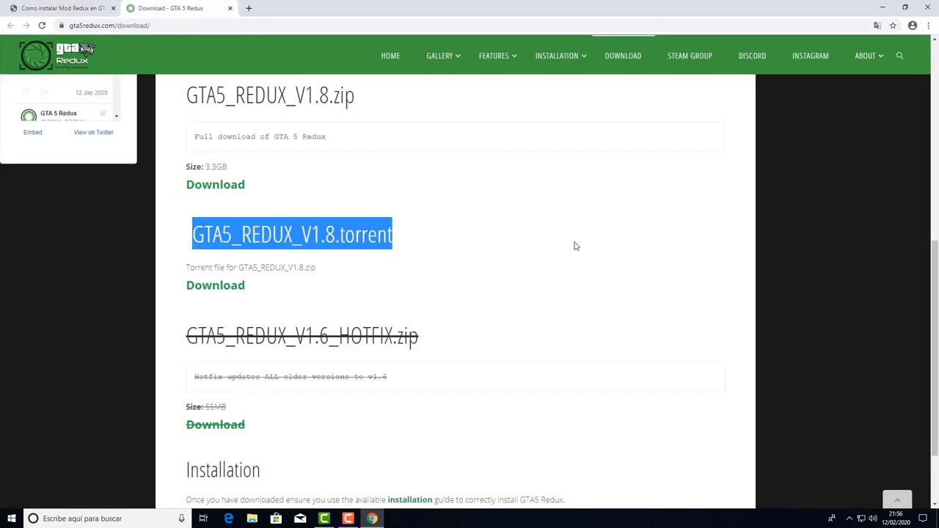
pyautogui.click(359, 206)
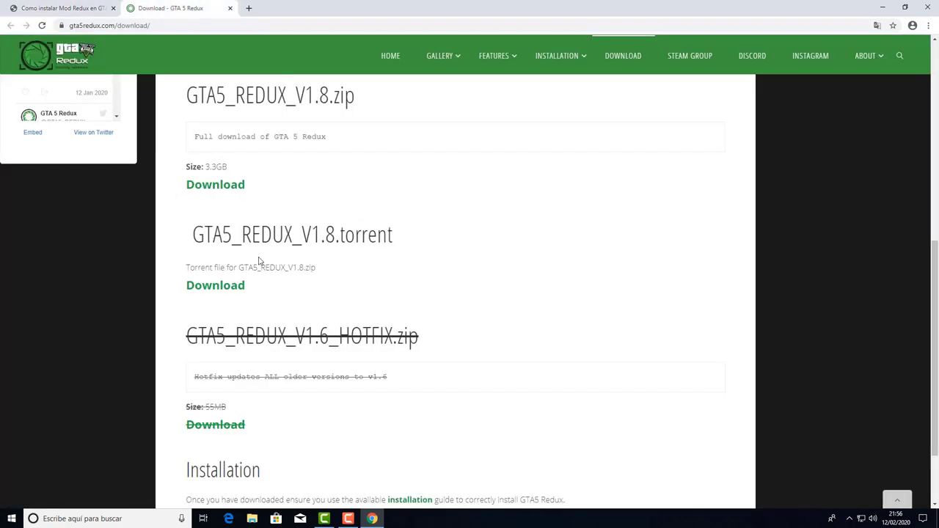
# Follow the GTA5_REDUX_V1.8.zip download to GameStand and go to the list of available files
pyautogui.scroll(2, 258, 261)
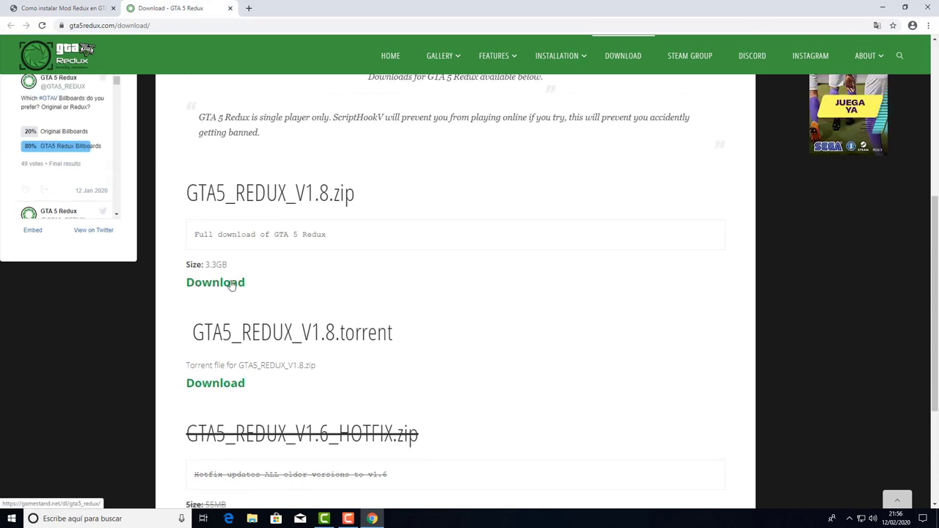
pyautogui.click(231, 283)
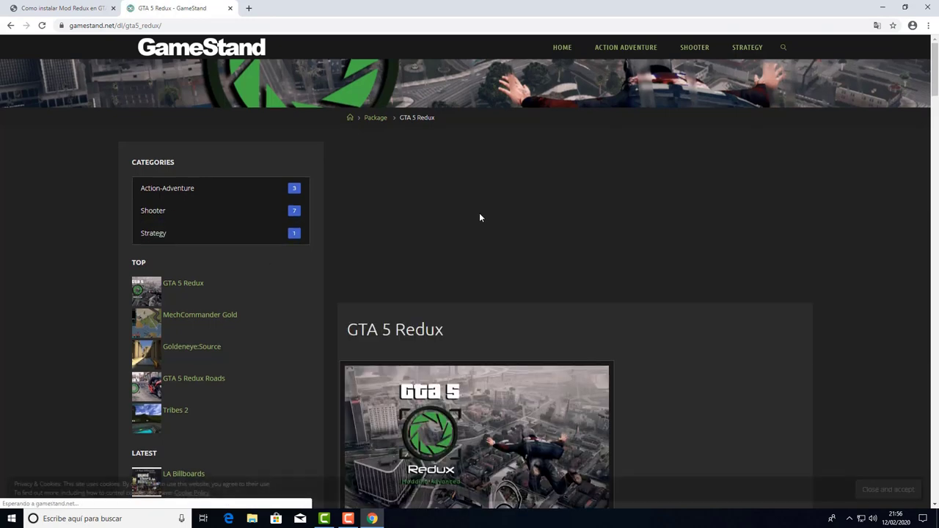
pyautogui.scroll(-3, 478, 213)
pyautogui.scroll(-4, 479, 213)
pyautogui.scroll(1, 381, 170)
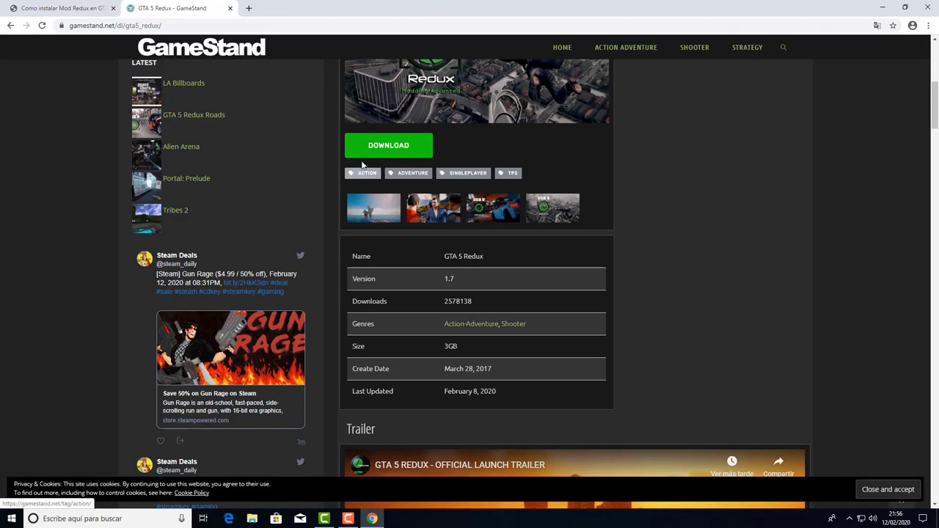
pyautogui.click(411, 244)
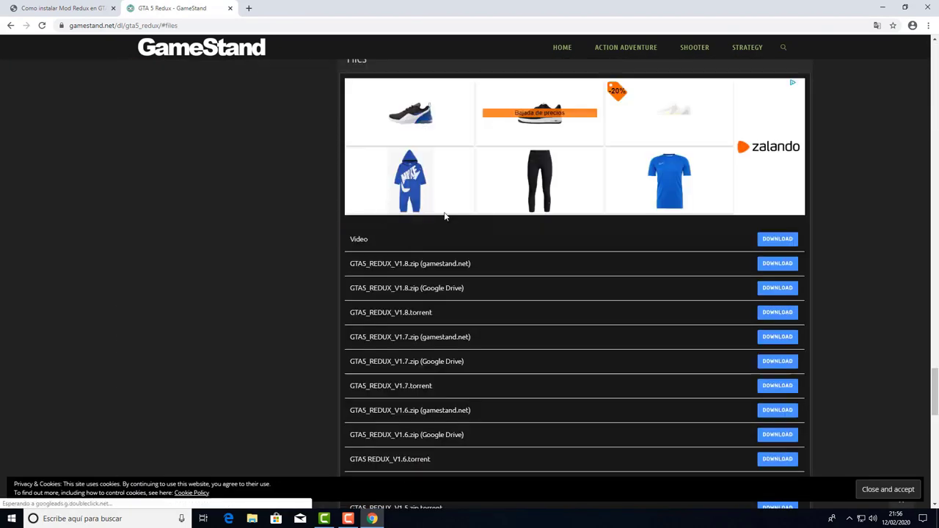
pyautogui.scroll(-1, 629, 242)
# Reopen the GTA 5 Redux download page from the article in a separate tab and locate the V1.8 zip entry
pyautogui.click(49, 6)
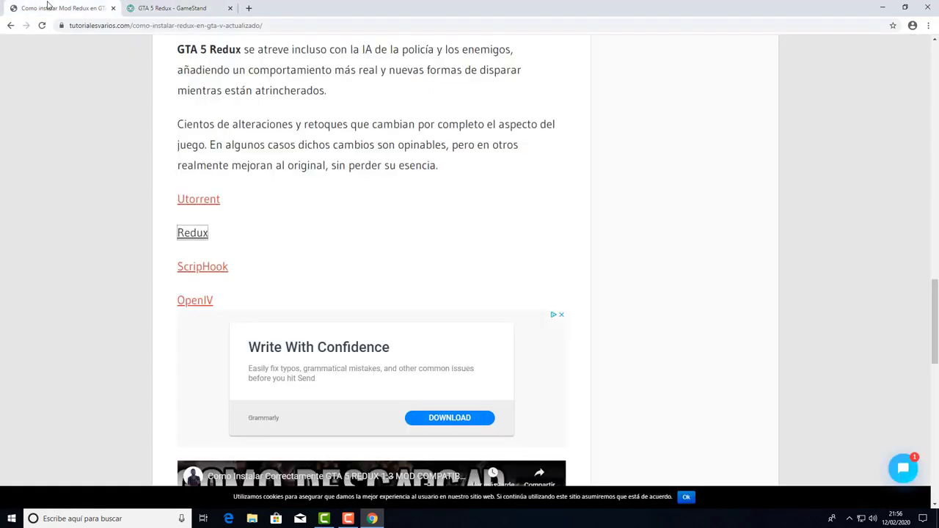
pyautogui.middleClick(189, 233)
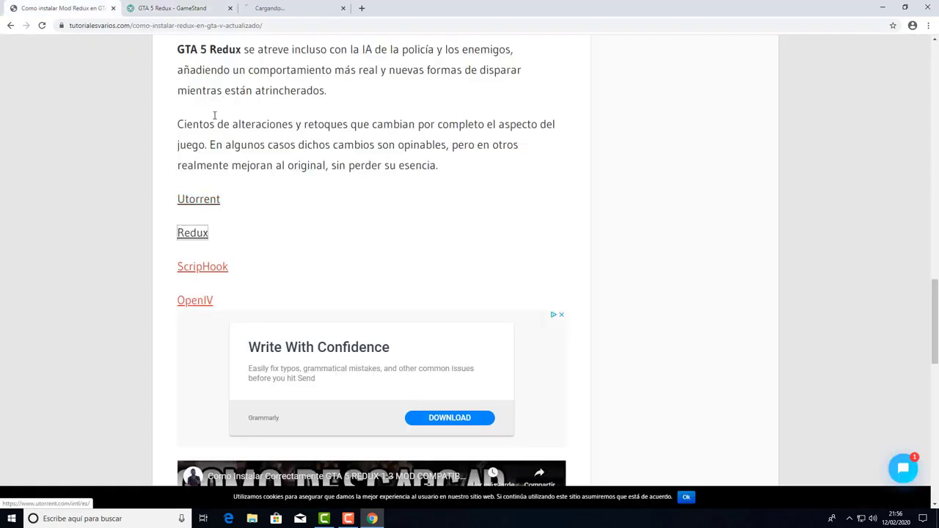
pyautogui.moveTo(293, 5); pyautogui.dragTo(183, 7)
pyautogui.scroll(-3, 290, 182)
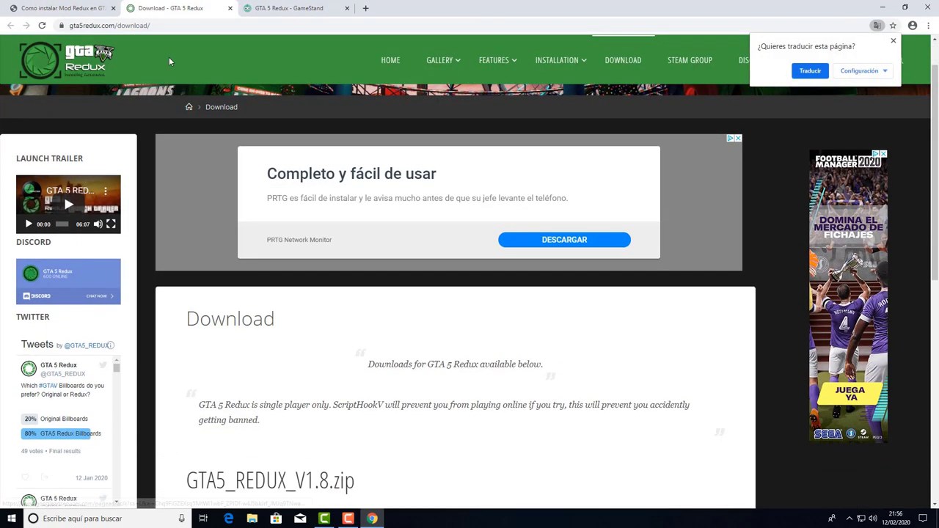
pyautogui.scroll(-2, 291, 183)
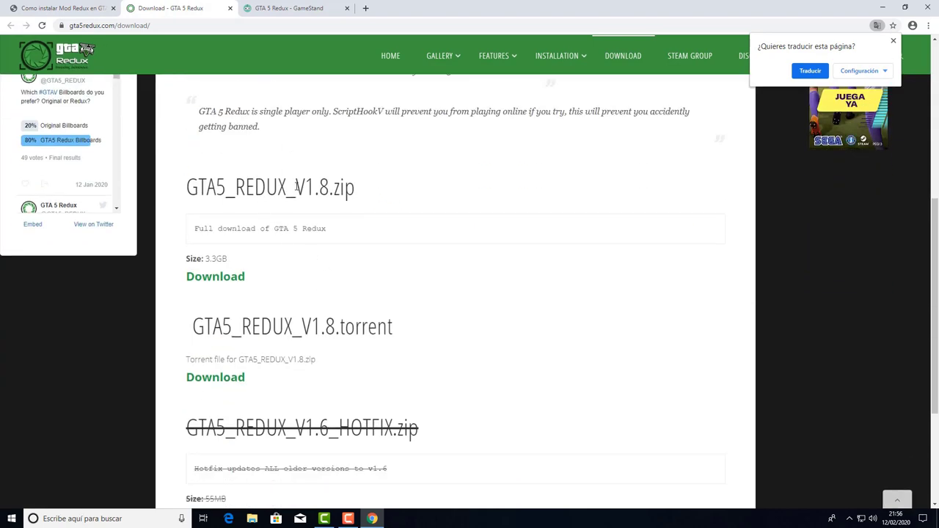
pyautogui.moveTo(295, 187); pyautogui.dragTo(376, 186)
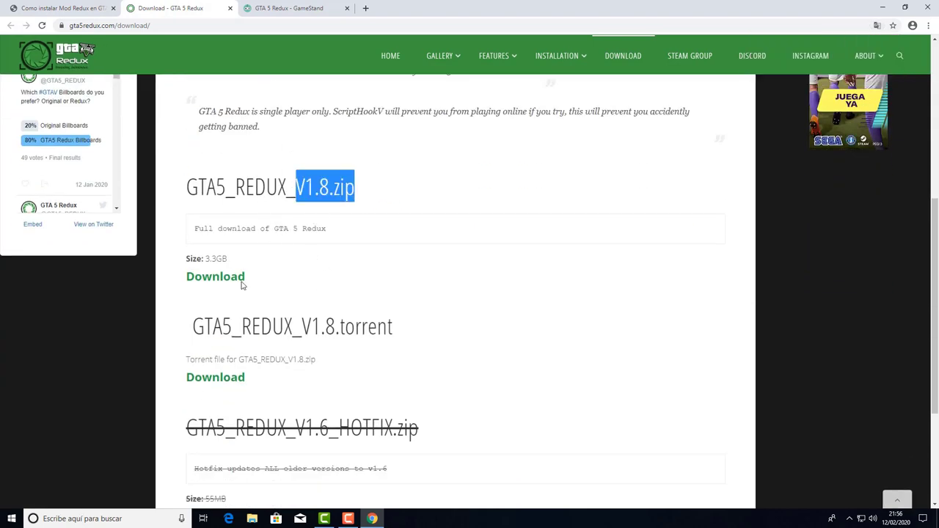
# Open the GameStand file list from the V1.8 torrent download and close the duplicate GameStand tab
pyautogui.click(226, 379)
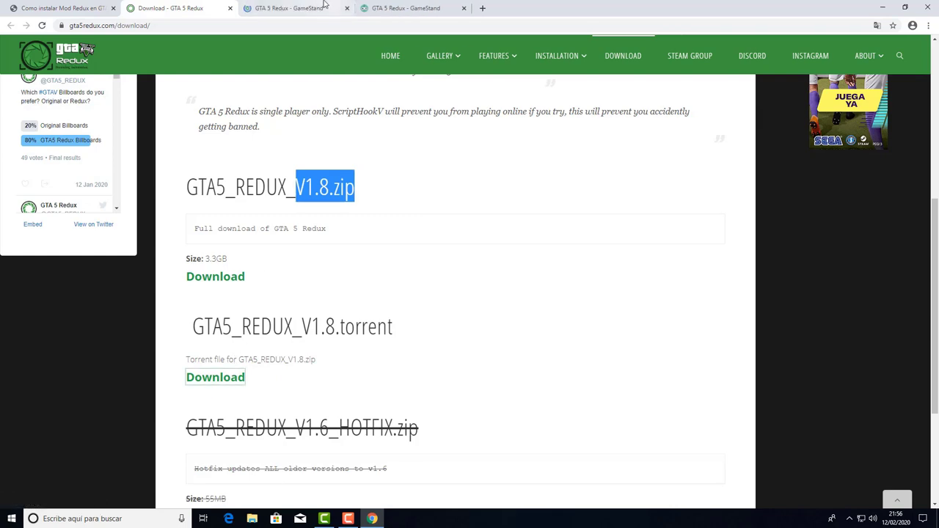
pyautogui.scroll(-3, 504, 302)
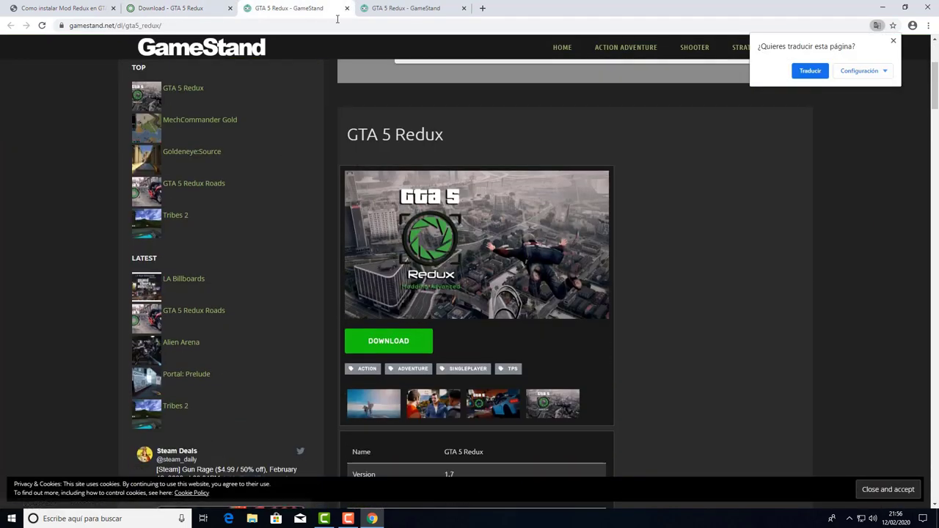
pyautogui.click(396, 341)
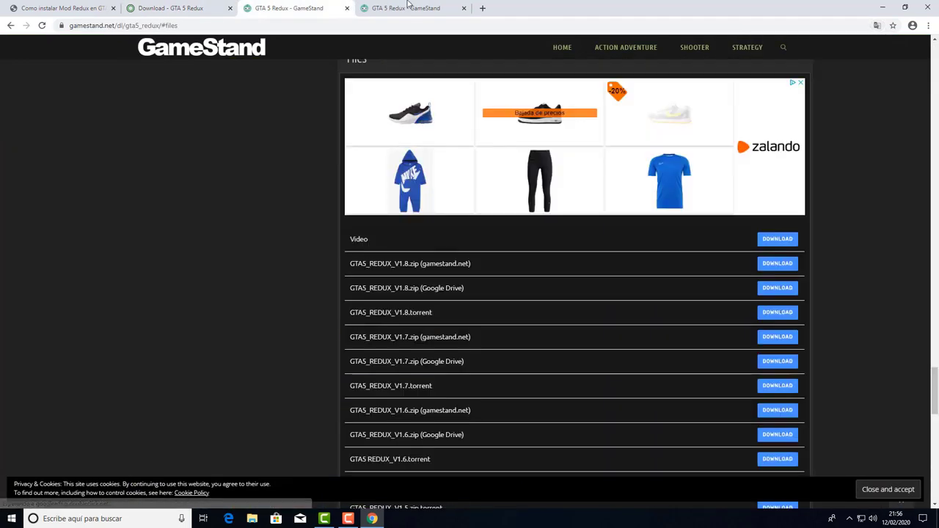
pyautogui.click(346, 8)
pyautogui.click(346, 8)
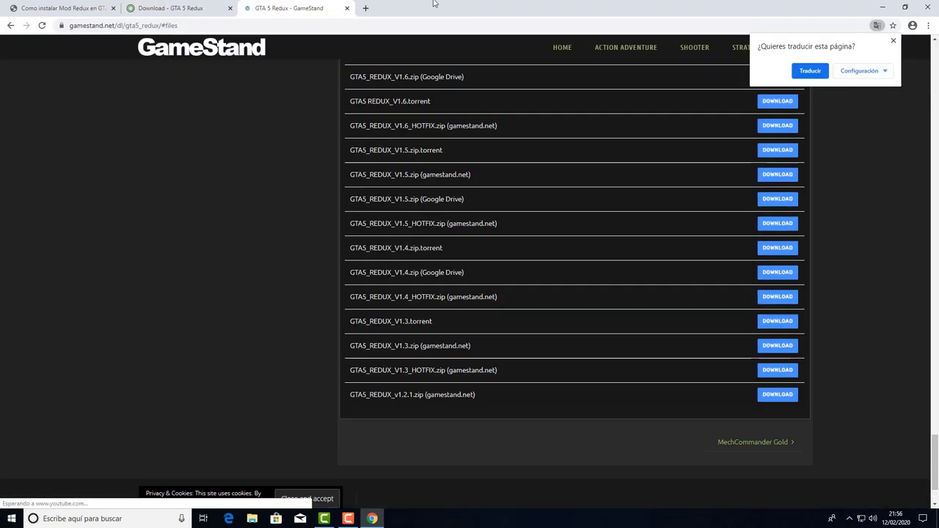
# Examine the GameStand file list, comparing the gamestand.net and Google Drive entries for GTA5_REDUX_V1.8.zip
pyautogui.scroll(2, 505, 156)
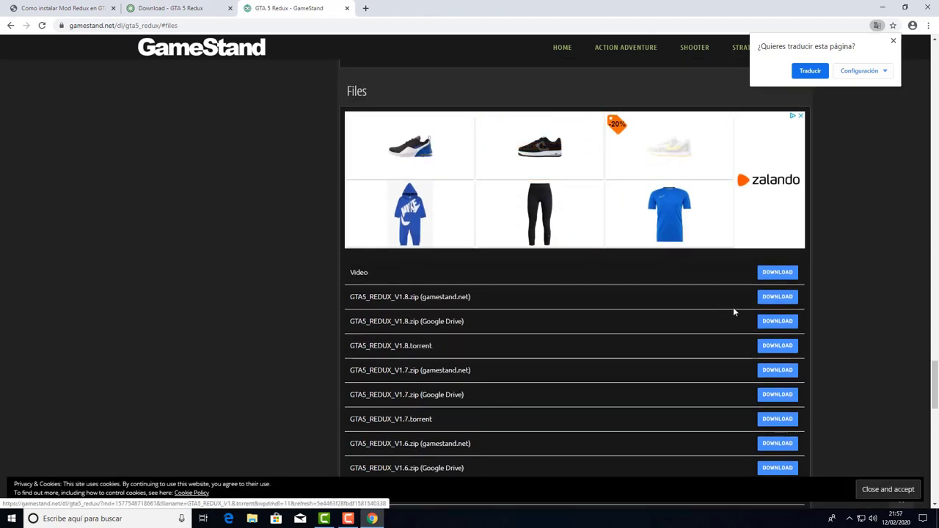
pyautogui.scroll(-1, 733, 308)
pyautogui.scroll(-7, 420, 344)
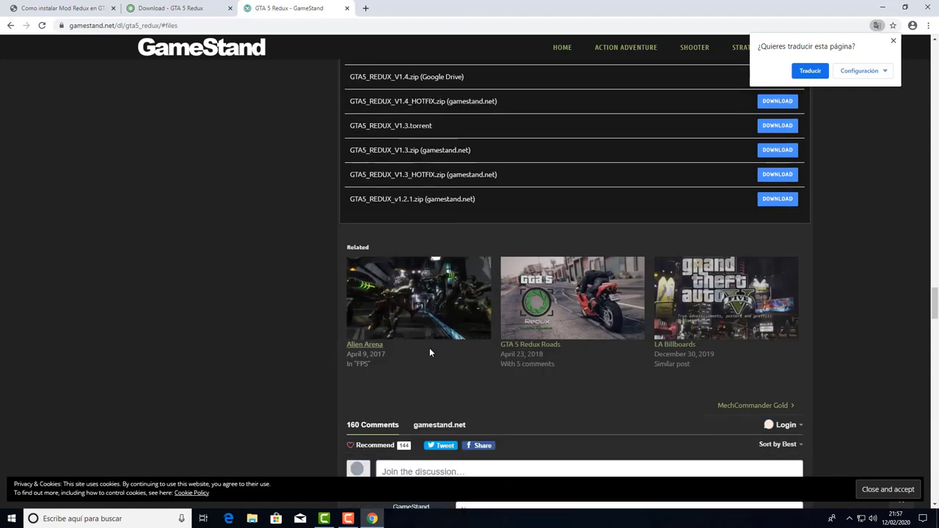
pyautogui.scroll(9, 429, 348)
pyautogui.scroll(1, 431, 214)
pyautogui.scroll(-3, 388, 291)
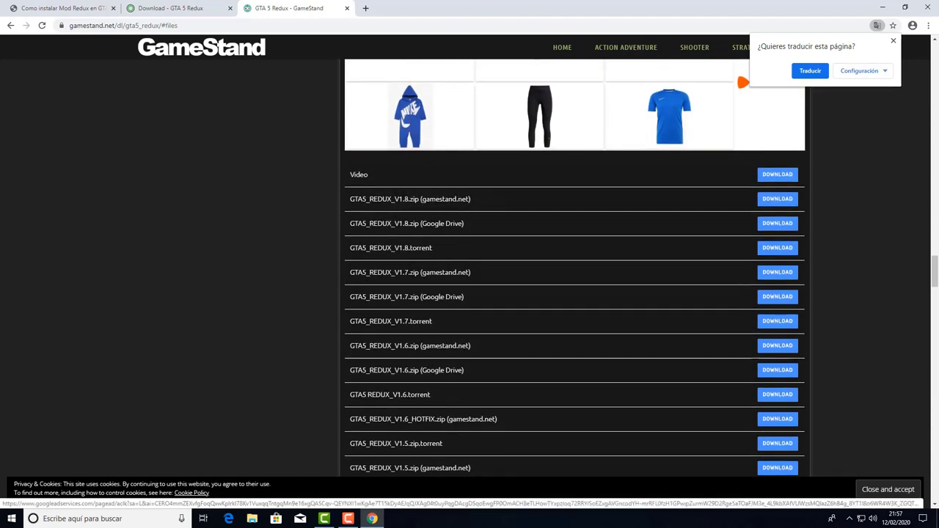
pyautogui.tripleClick(497, 194)
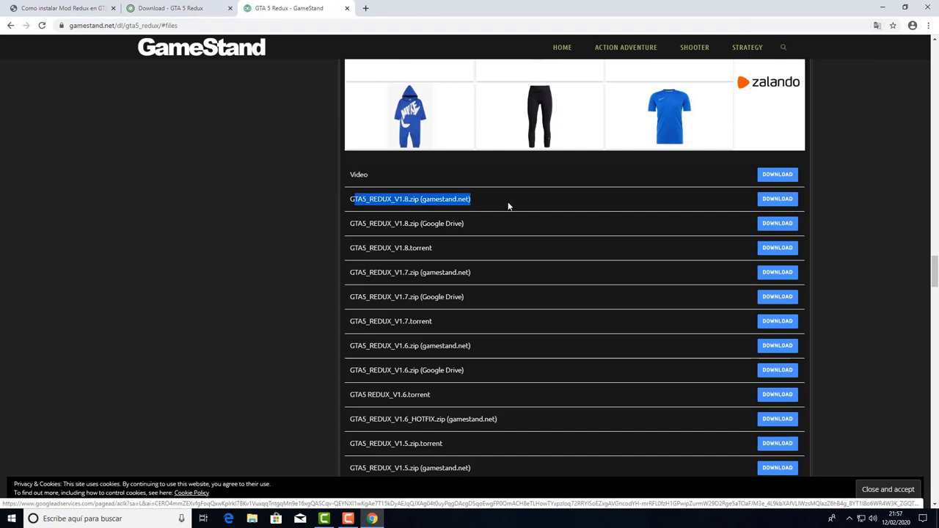
pyautogui.click(509, 207)
pyautogui.moveTo(350, 227)
pyautogui.mouseDown()
pyautogui.moveTo(475, 213)
pyautogui.moveTo(350, 224)
pyautogui.mouseUp()
pyautogui.click(476, 213)
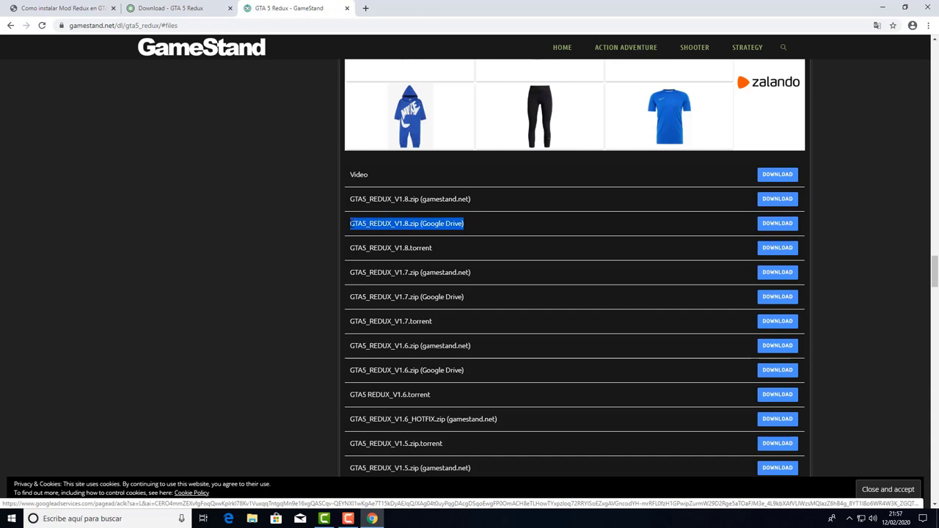
# Try to download the Google Drive copy of GTA5_REDUX_V1.8.zip and close the two Drive tabs
pyautogui.doubleClick(442, 226)
pyautogui.moveTo(478, 224); pyautogui.dragTo(445, 224)
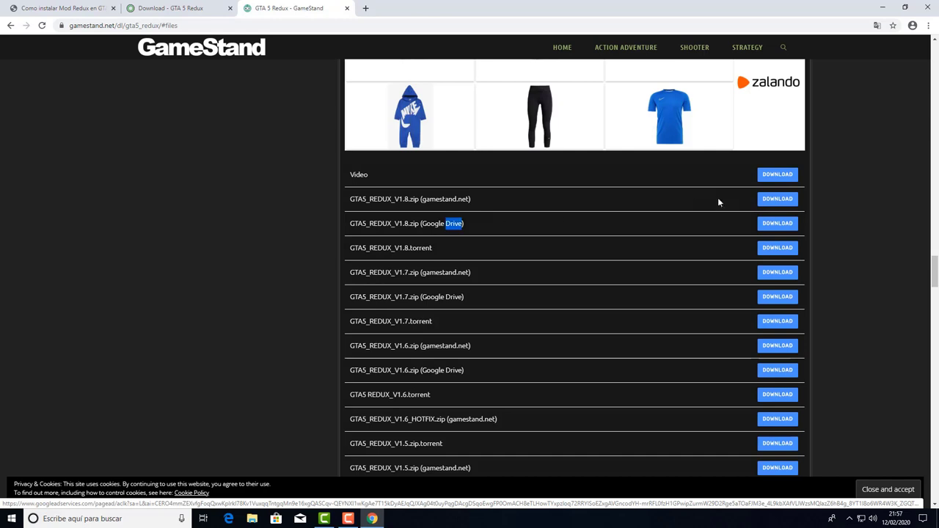
pyautogui.click(780, 224)
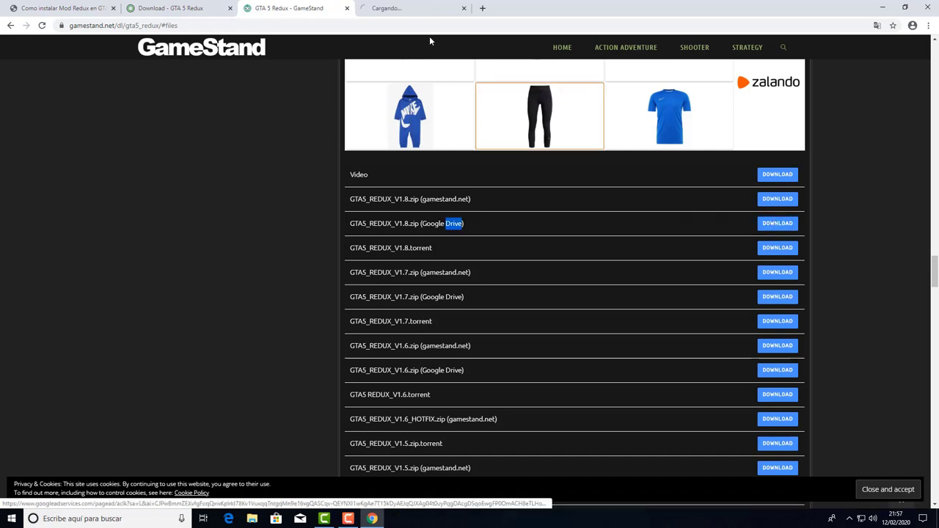
pyautogui.click(416, 14)
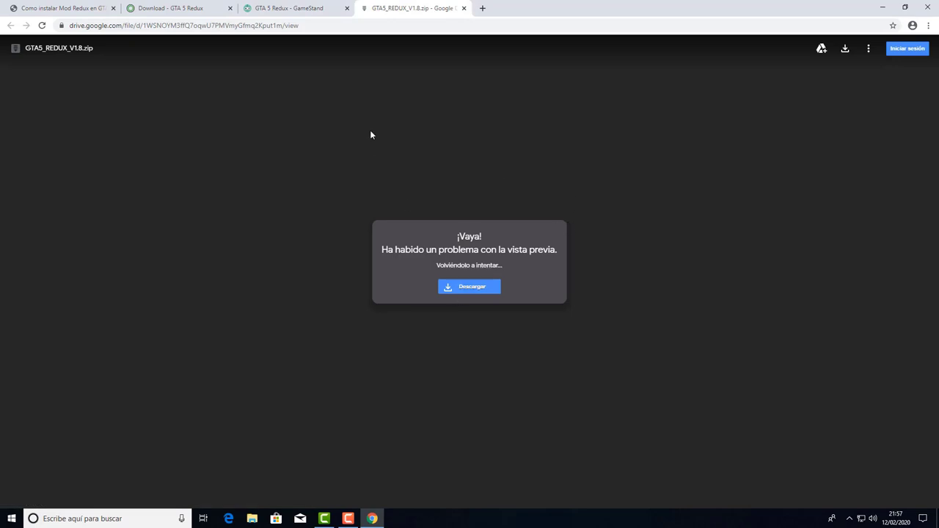
pyautogui.click(481, 286)
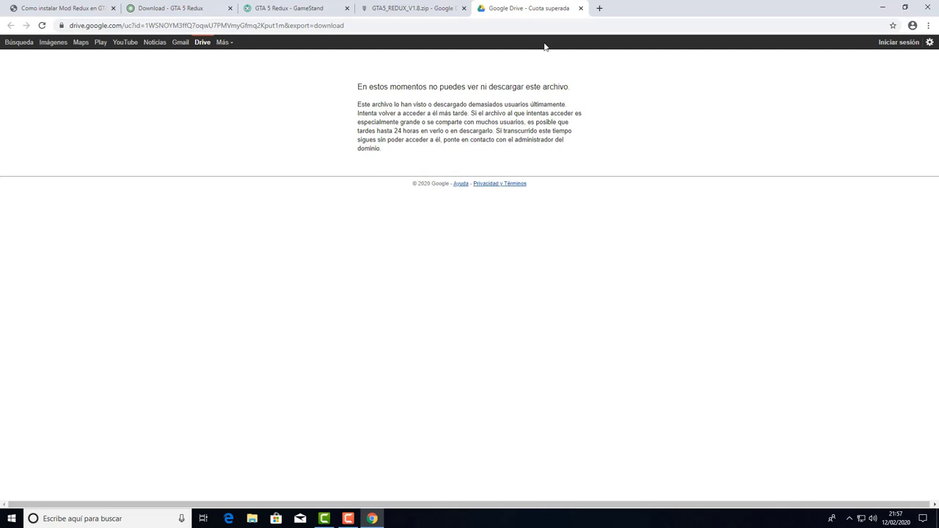
pyautogui.click(580, 8)
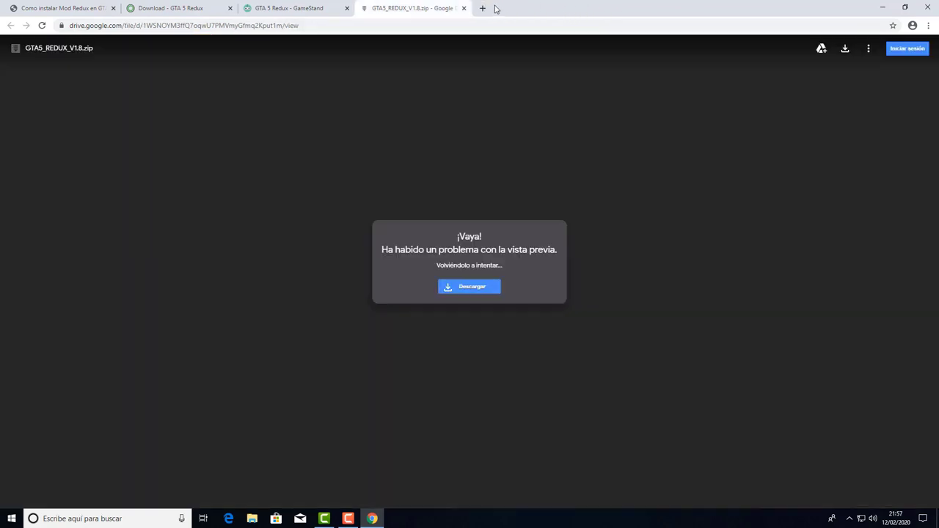
pyautogui.click(464, 8)
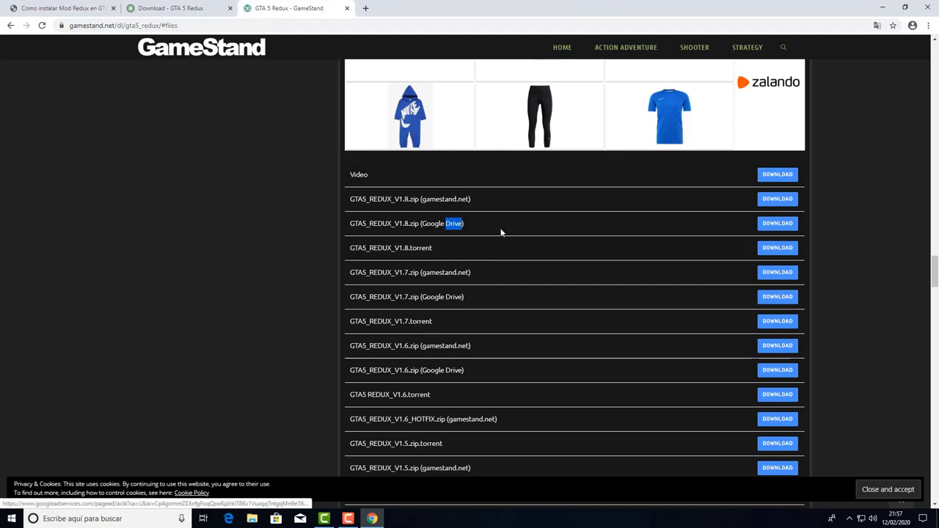
# Start the gamestand.net download of GTA5_REDUX_V1.8.zip twice, cancelling it each time
pyautogui.click(777, 198)
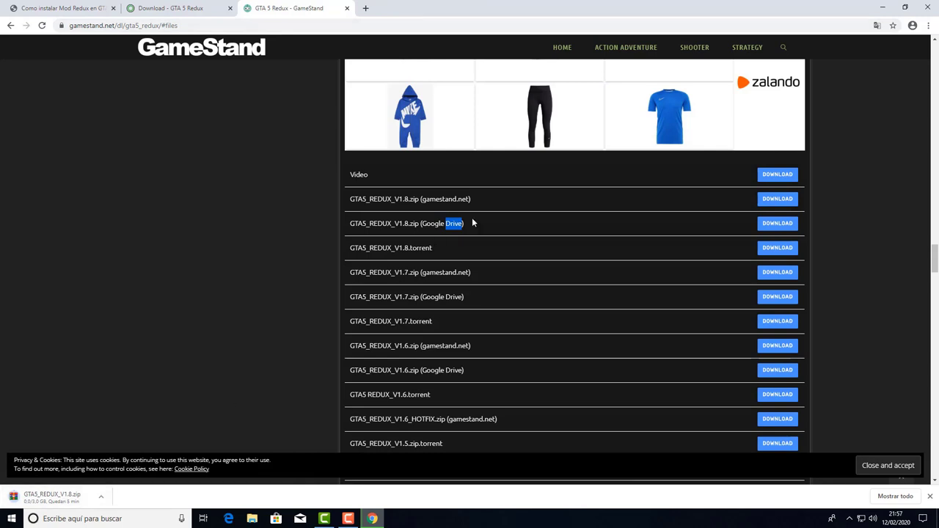
pyautogui.click(498, 198)
pyautogui.moveTo(424, 199); pyautogui.dragTo(485, 204)
pyautogui.click(103, 499)
pyautogui.click(136, 480)
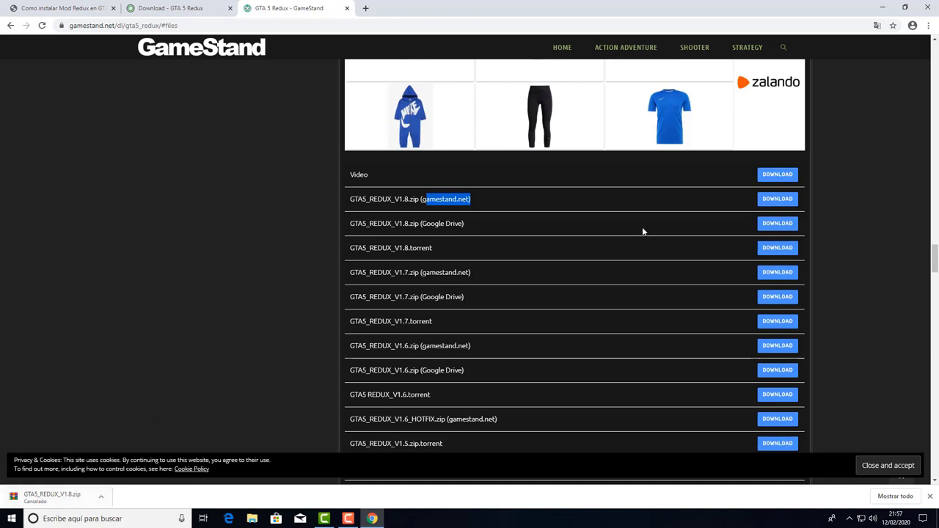
pyautogui.click(776, 199)
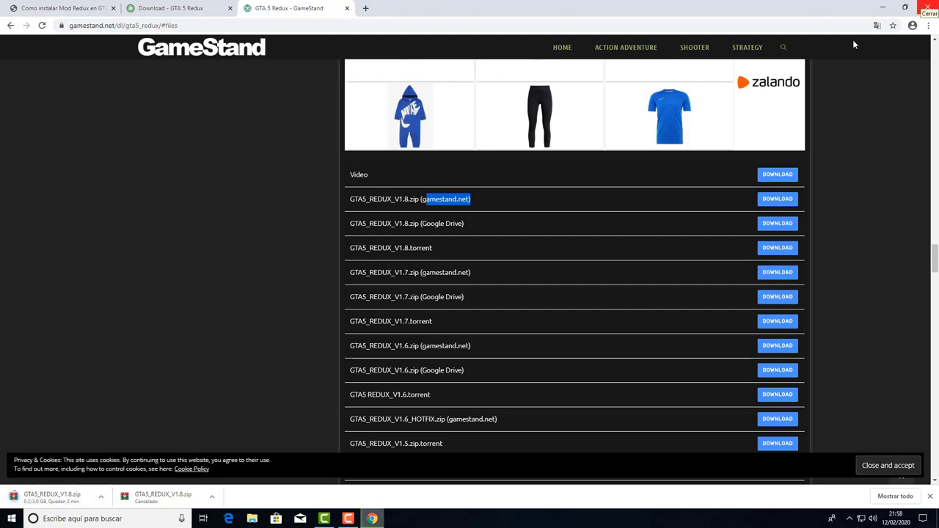
pyautogui.click(100, 496)
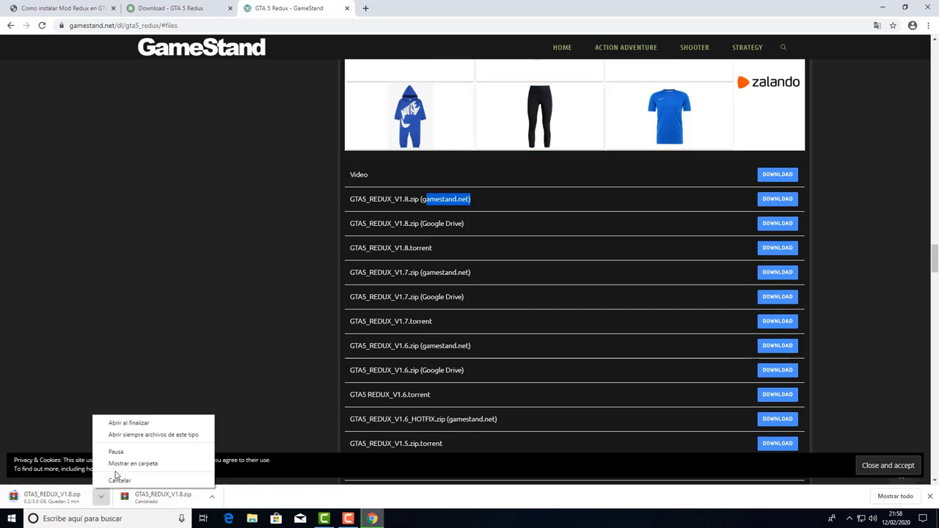
pyautogui.click(118, 476)
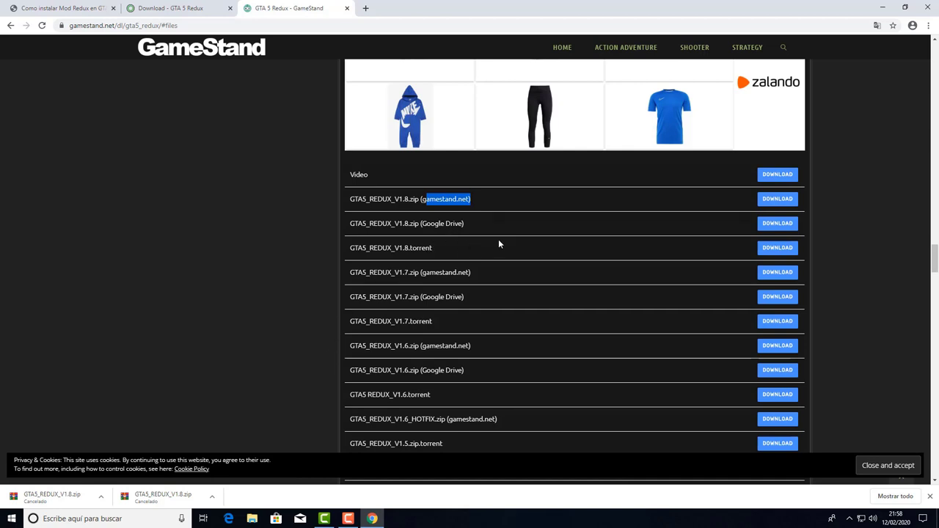
# Download GTA5_REDUX_V1.8.torrent from the GameStand list and start a web search in a new tab
pyautogui.doubleClick(416, 248)
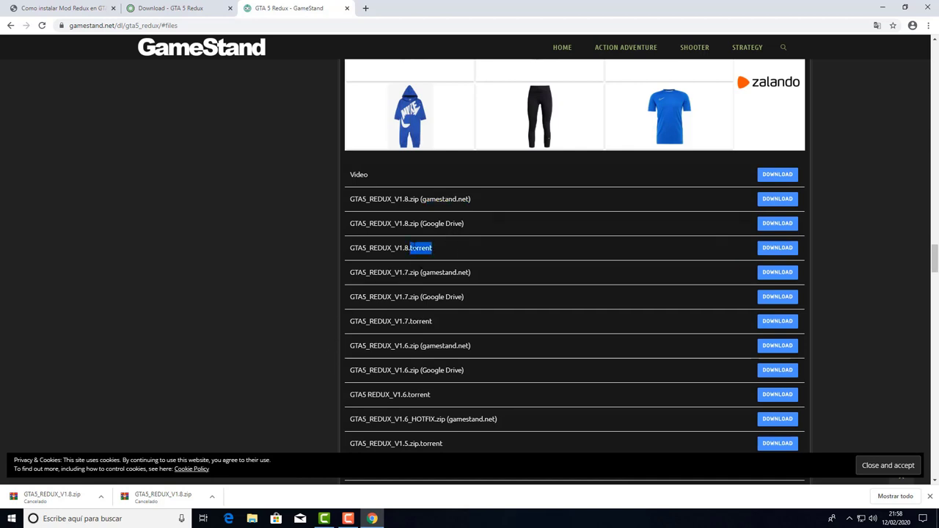
pyautogui.click(500, 258)
pyautogui.click(763, 251)
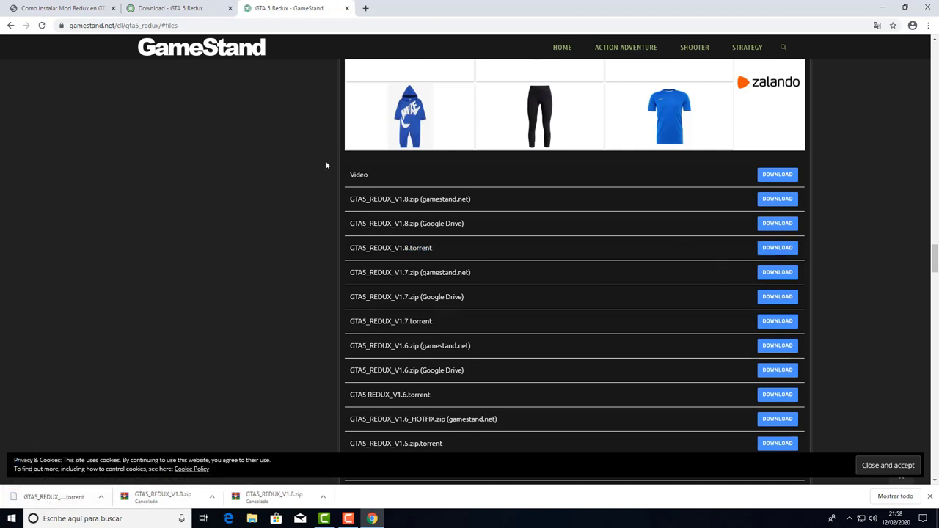
pyautogui.click(364, 8)
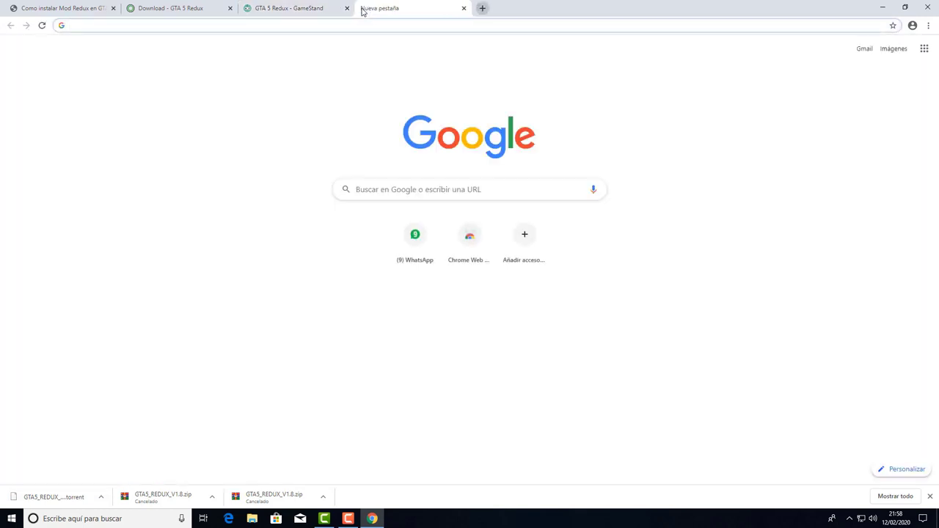
pyautogui.write('u')
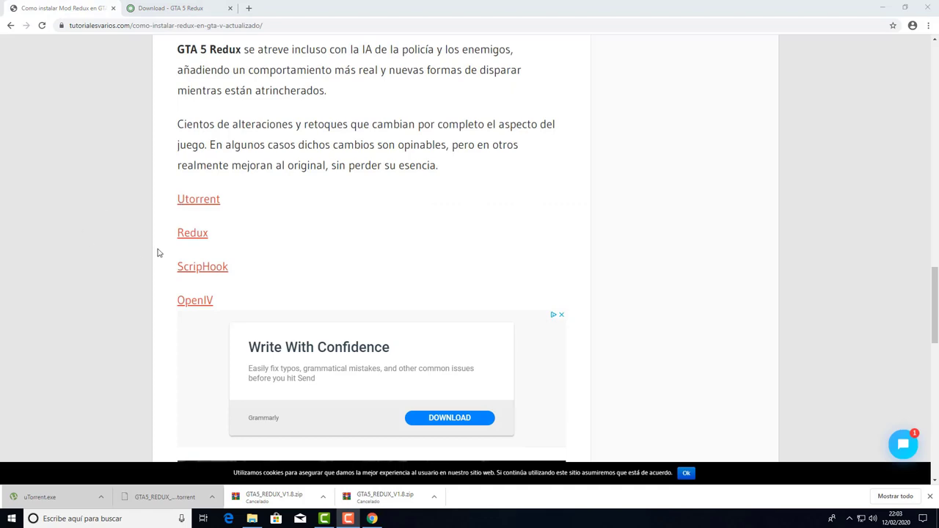
# Open the ScripHook and OpenIV links from the Tutoriales Varios article in separate tabs
pyautogui.middleClick(196, 269)
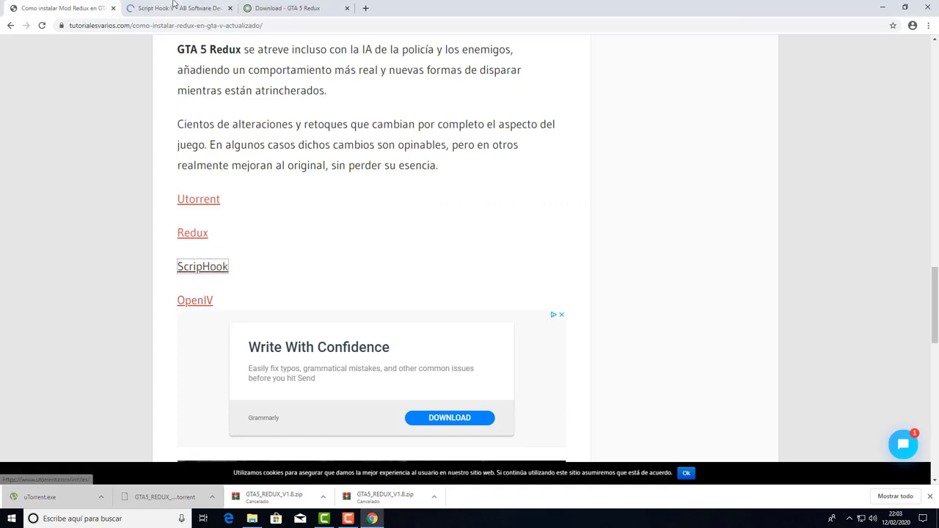
pyautogui.click(174, 6)
pyautogui.click(55, 7)
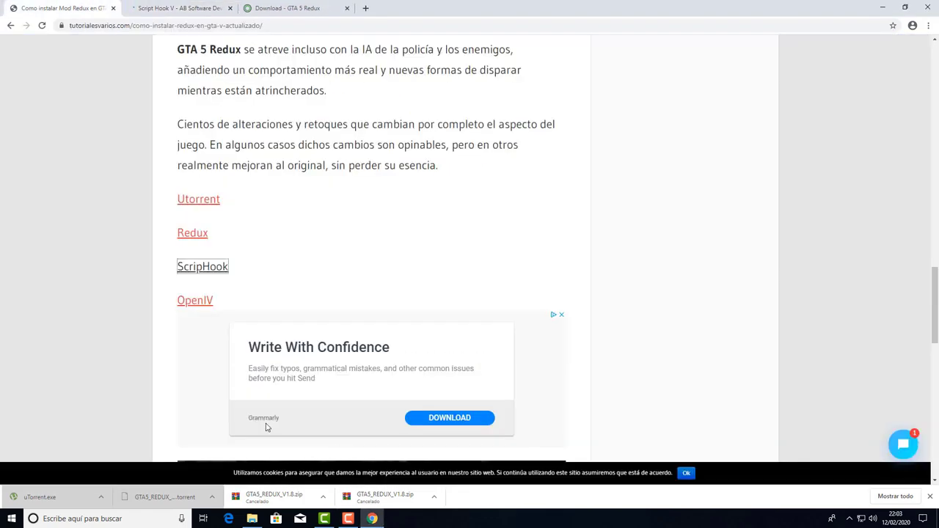
pyautogui.middleClick(194, 301)
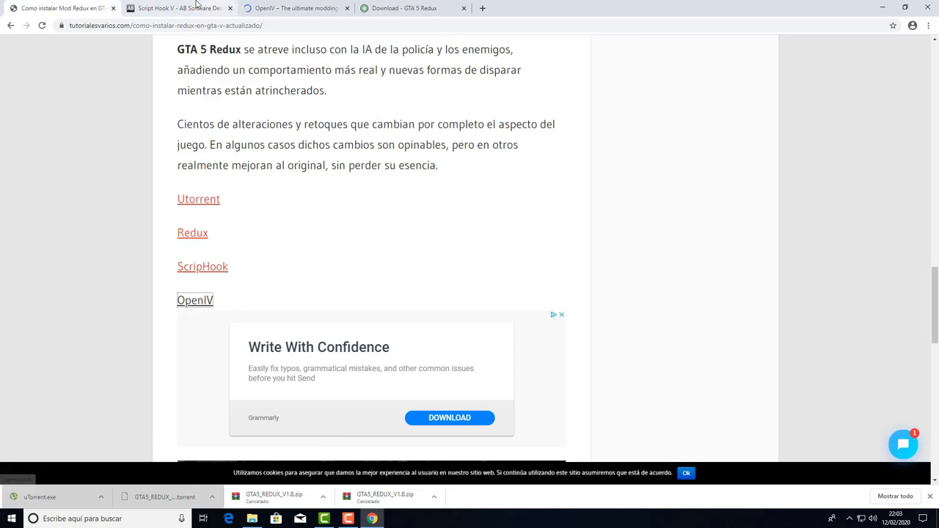
# Download Script Hook V and the OpenIV 3.2 installer from their respective web pages
pyautogui.click(197, 5)
pyautogui.scroll(-2, 456, 335)
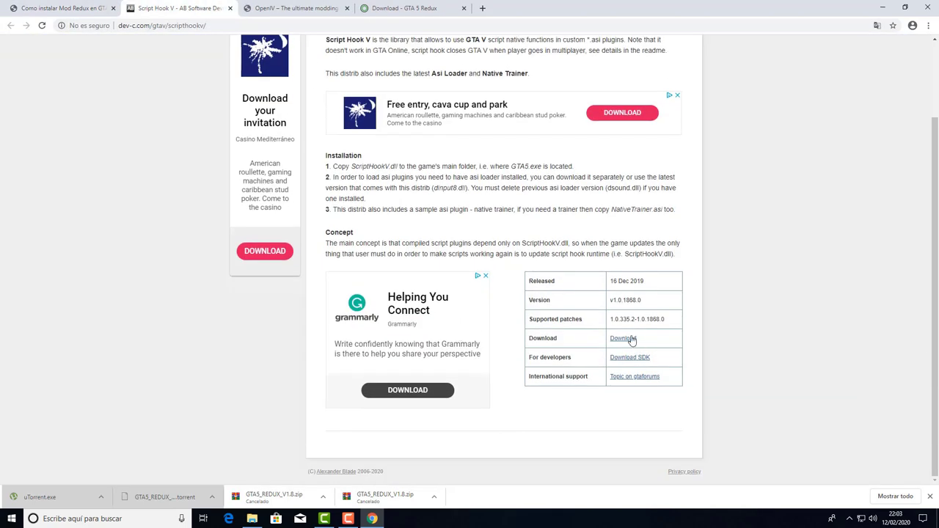
pyautogui.click(623, 338)
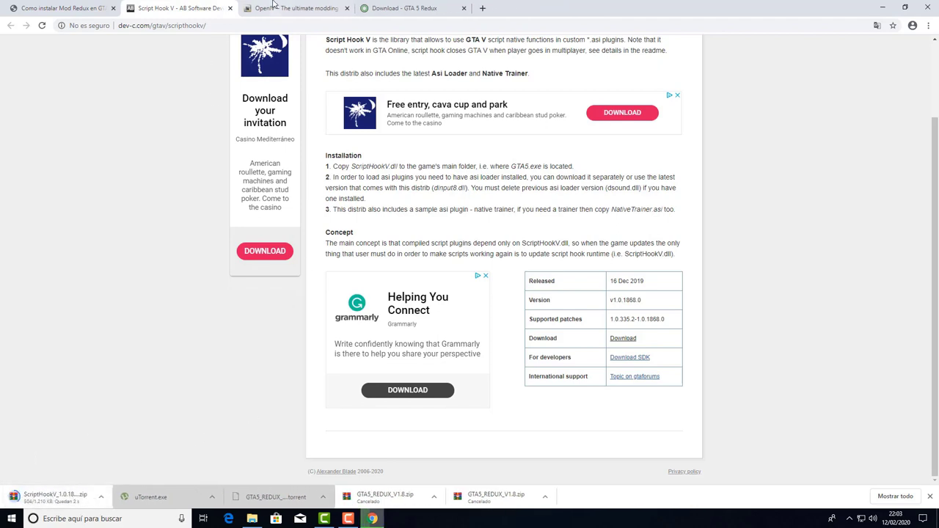
pyautogui.click(292, 8)
pyautogui.click(403, 124)
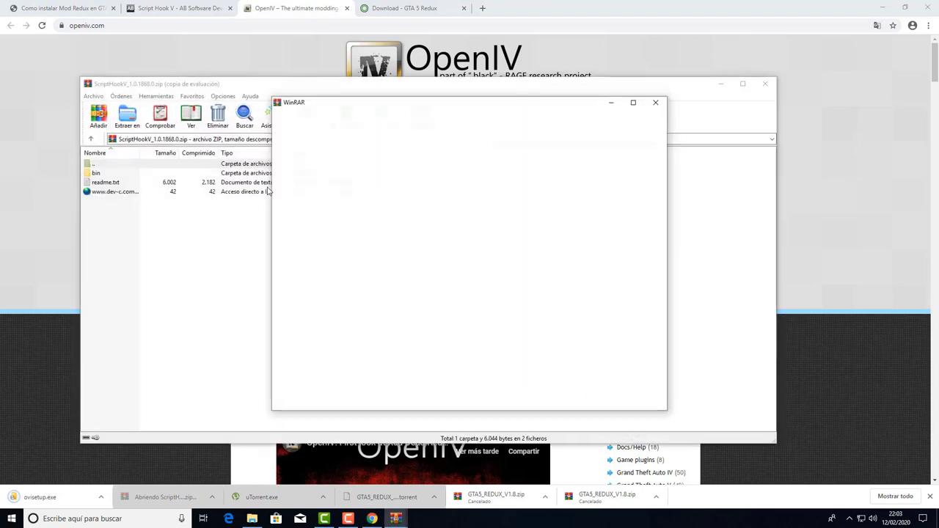
# Dismiss the WinRAR notice and open the bin folder inside ScriptHookV_1.0.1868.0.zip
pyautogui.click(656, 101)
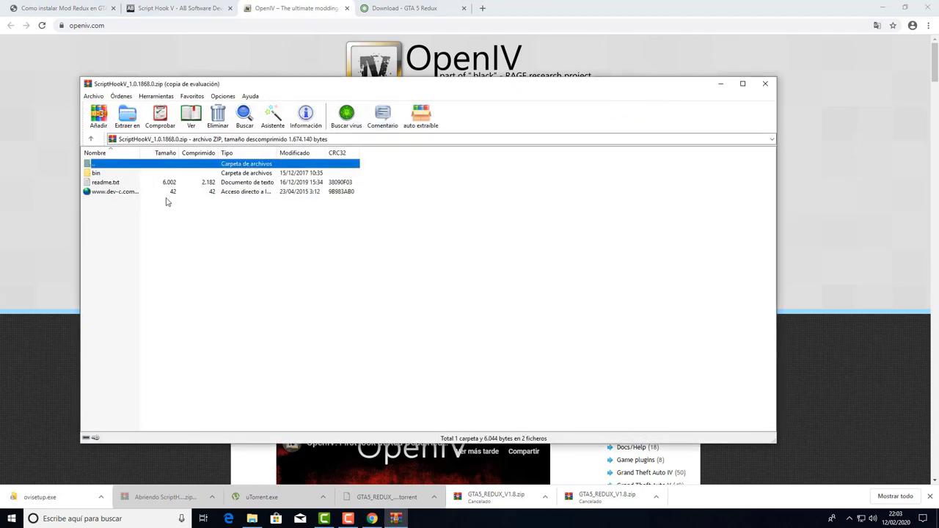
pyautogui.doubleClick(119, 174)
pyautogui.moveTo(114, 247); pyautogui.dragTo(115, 174)
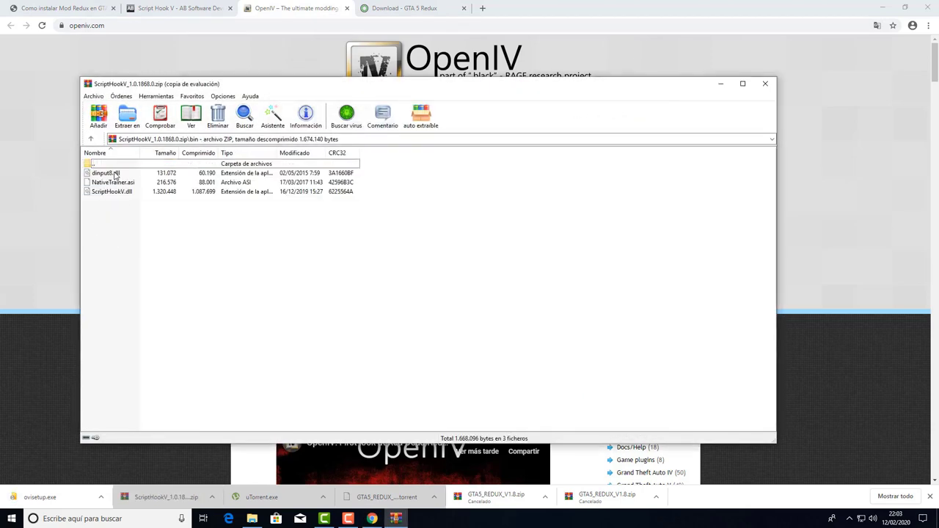
pyautogui.moveTo(105, 222); pyautogui.dragTo(135, 265)
pyautogui.click(116, 230)
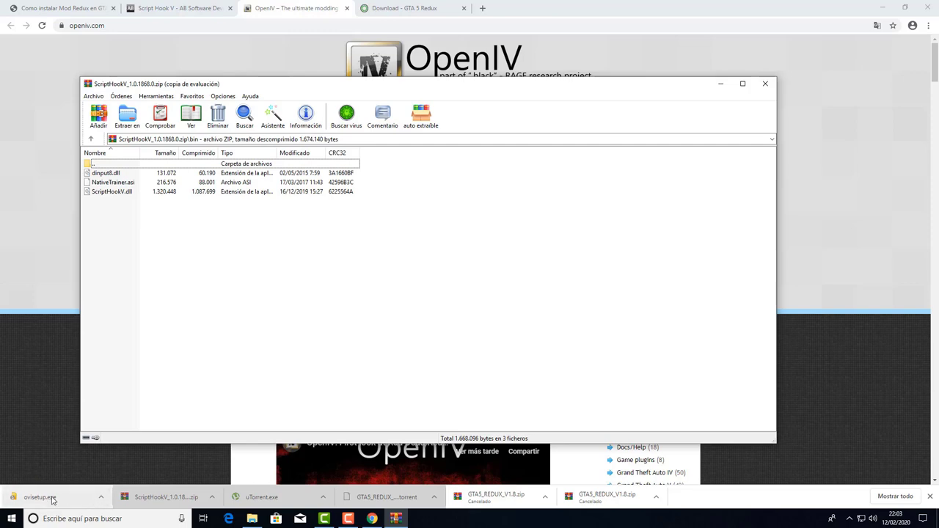
# Run ovisetup.exe and install OpenIV on this computer in English, accepting the license terms and keeping the desktop icon option
pyautogui.click(720, 83)
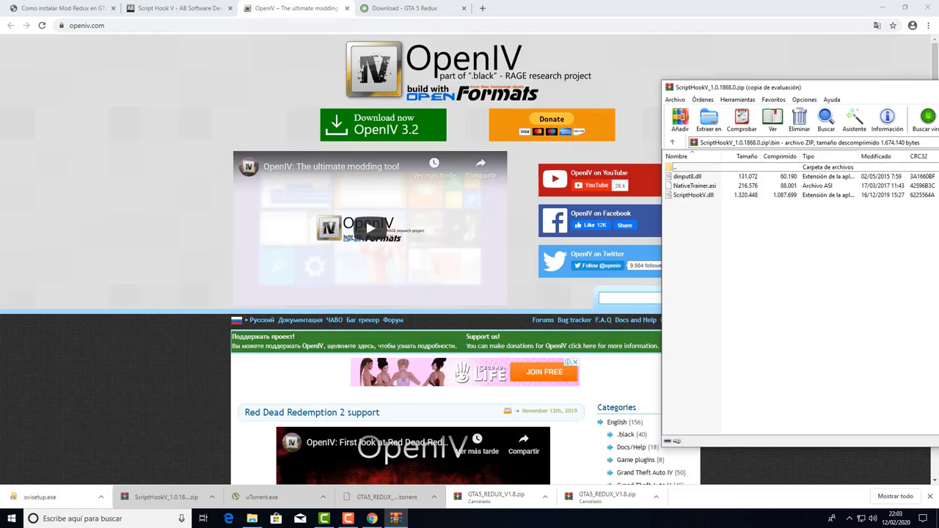
pyautogui.click(40, 497)
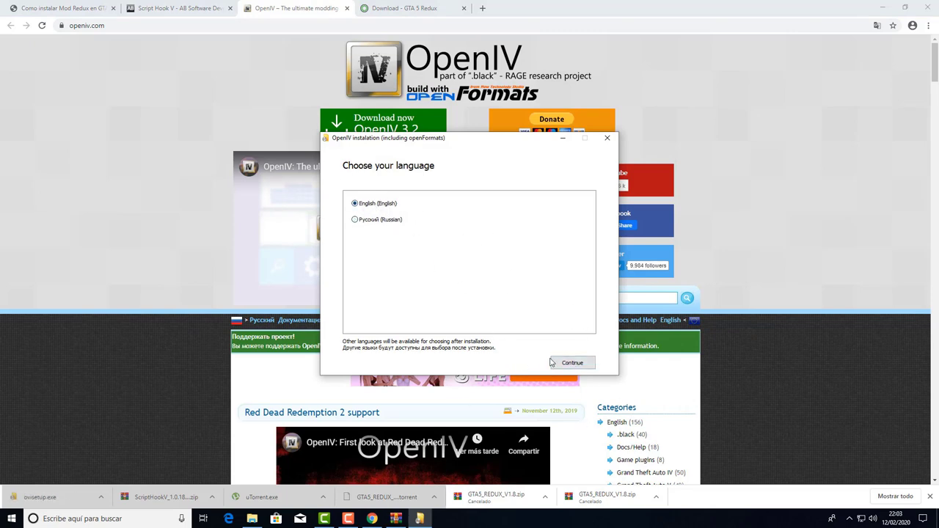
pyautogui.click(553, 362)
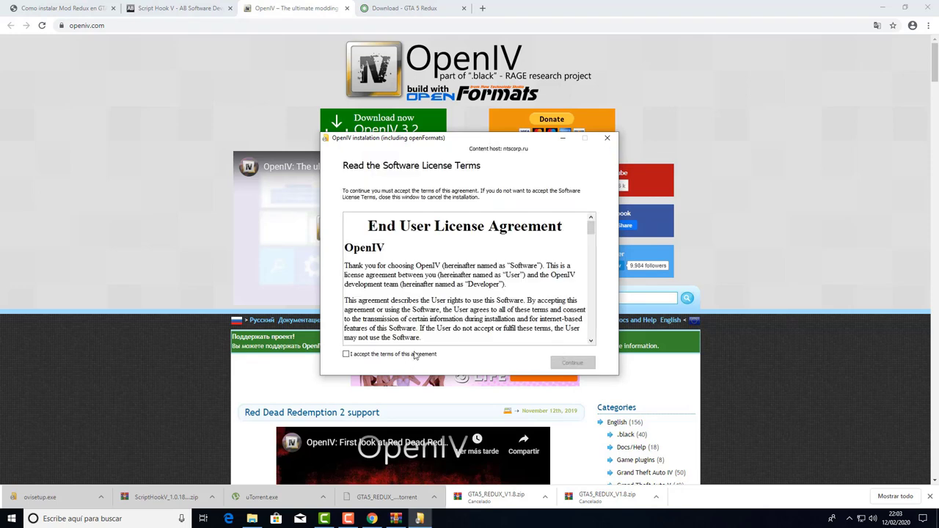
pyautogui.click(415, 355)
pyautogui.click(589, 363)
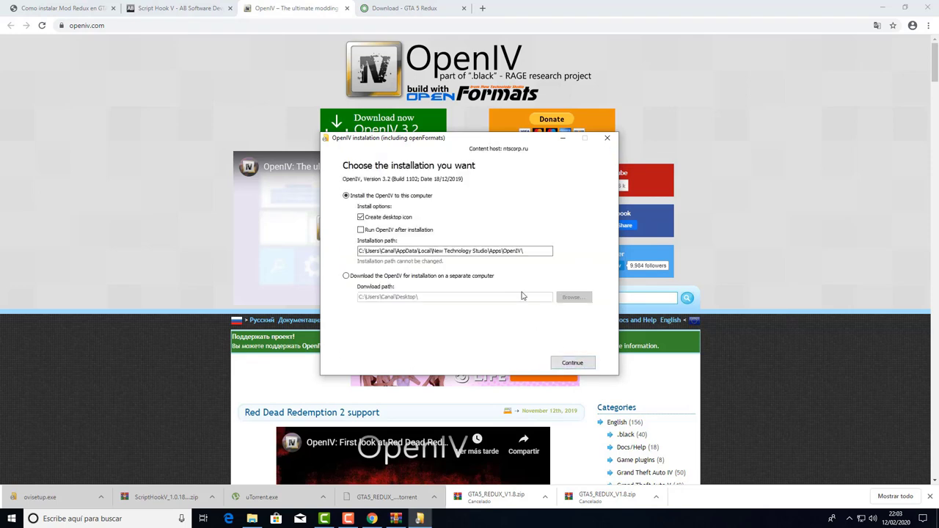
pyautogui.click(567, 362)
pyautogui.click(472, 293)
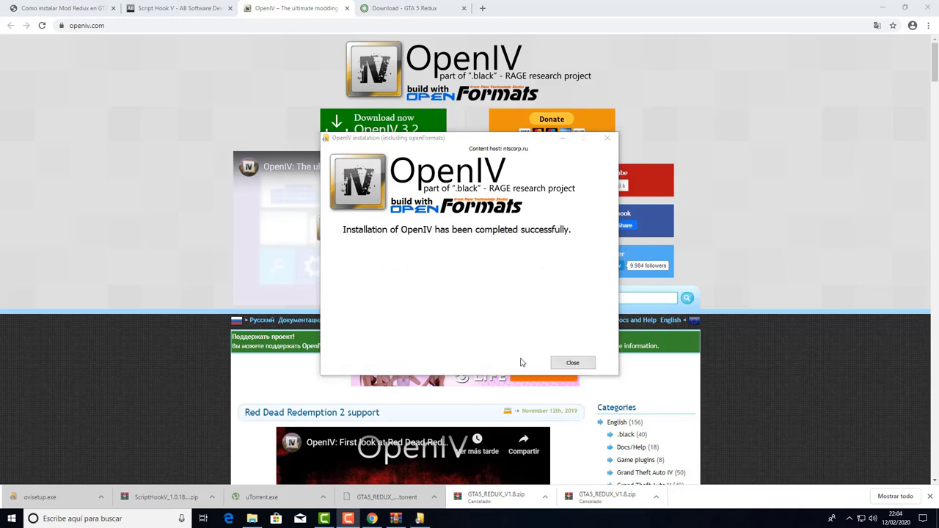
pyautogui.click(572, 362)
# Shrink the browser window to reveal the OpenIV shortcut on the desktop, then close the browser
pyautogui.click(904, 7)
pyautogui.moveTo(807, 254); pyautogui.dragTo(631, 57)
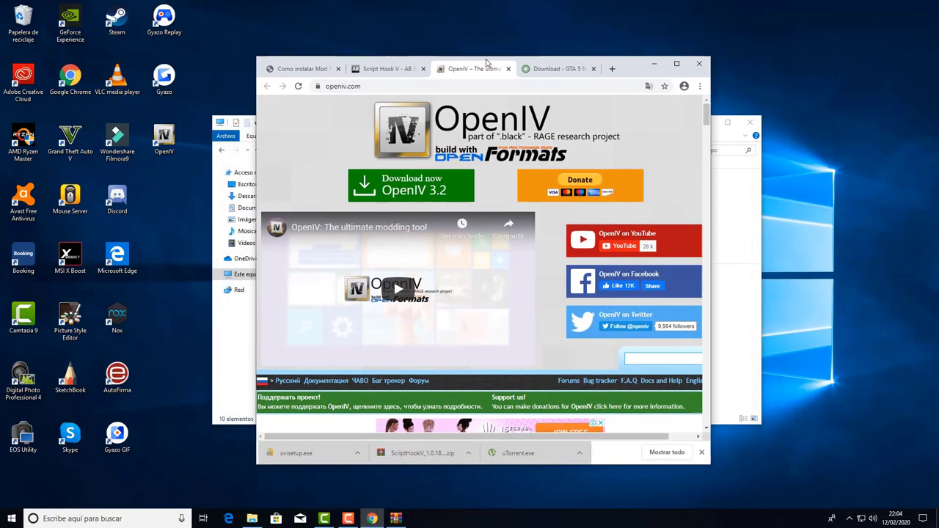
pyautogui.click(164, 139)
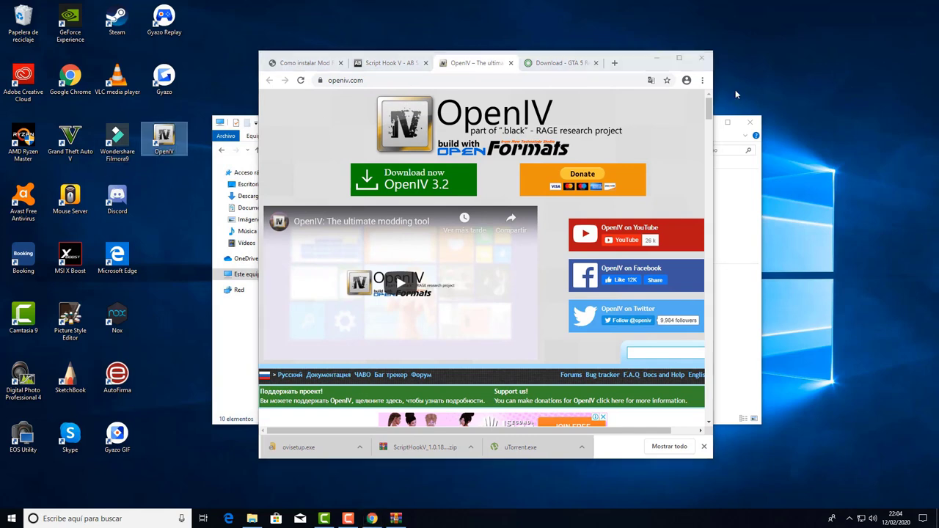
pyautogui.click(701, 58)
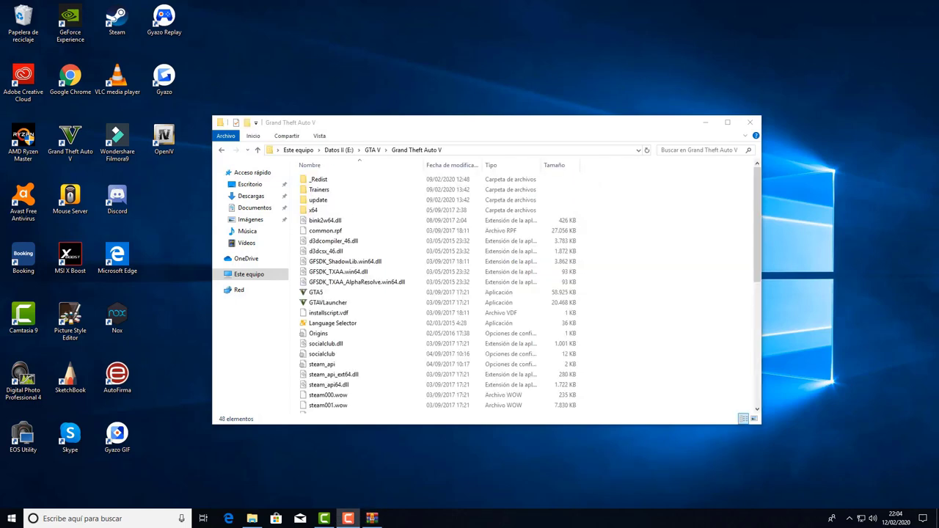
# Maximize the Grand Theft Auto V game folder and place the ScriptHookV archive window in front of it
pyautogui.moveTo(343, 120); pyautogui.dragTo(366, 2)
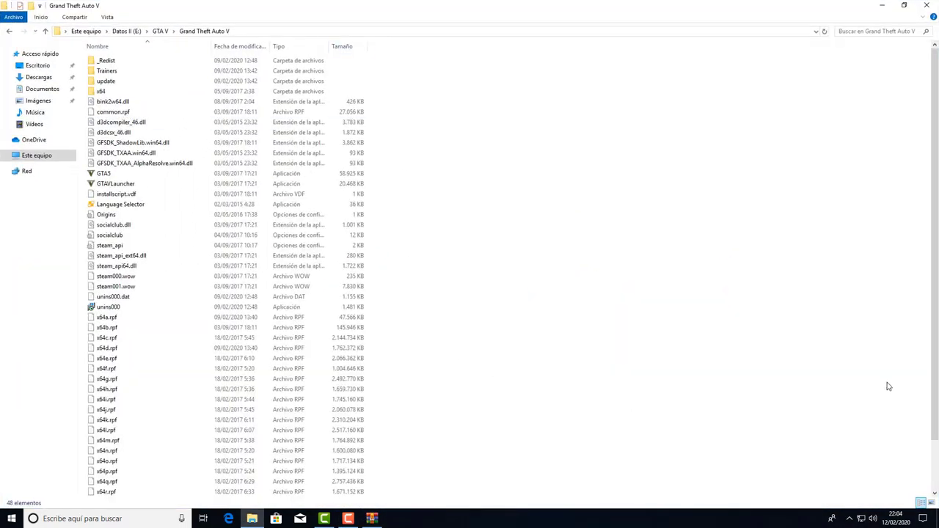
pyautogui.hotkey('alt', 'Tab')
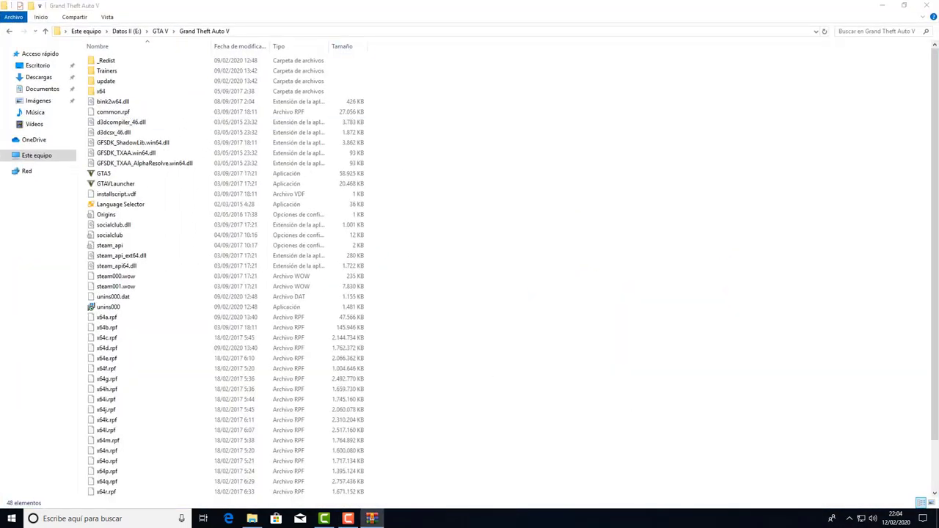
pyautogui.moveTo(467, 110); pyautogui.dragTo(438, 42)
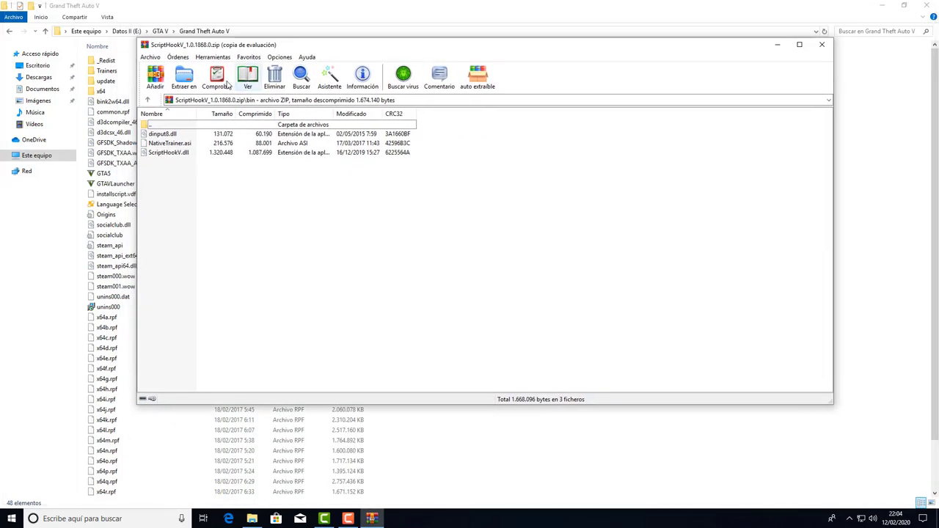
# Copy dinput8.dll and ScriptHookV.dll from the ScriptHookV archive into the Grand Theft Auto V folder and close the archive
pyautogui.moveTo(168, 176); pyautogui.dragTo(166, 130)
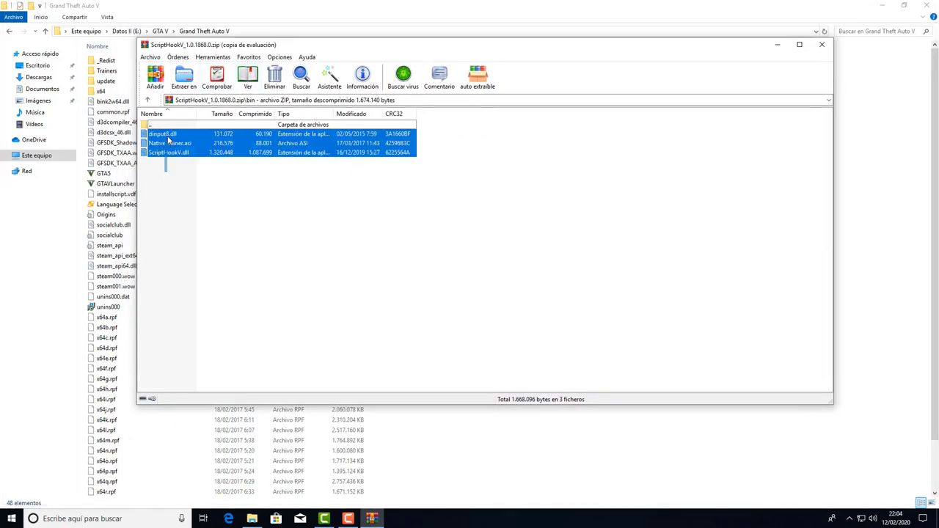
pyautogui.click(169, 145)
pyautogui.click(168, 154)
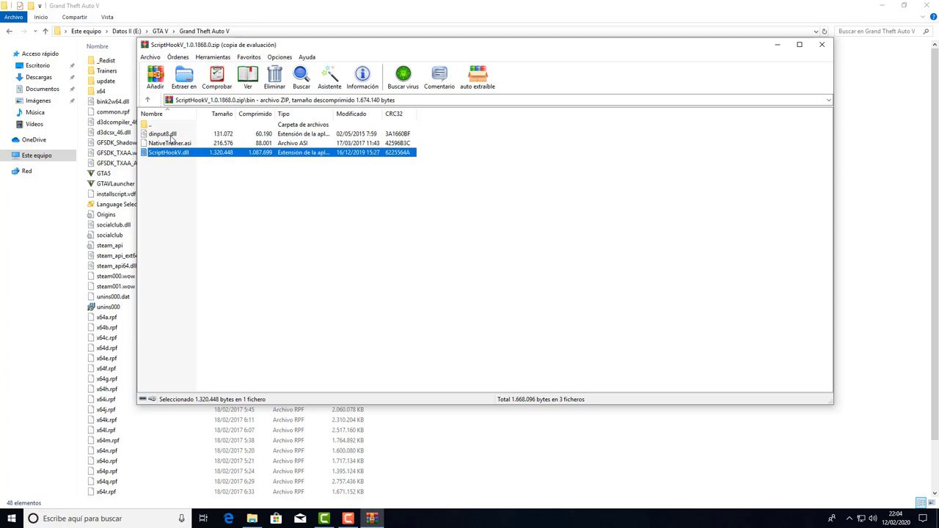
pyautogui.keyDown('ctrl'); pyautogui.click(172, 135); pyautogui.keyUp('ctrl')
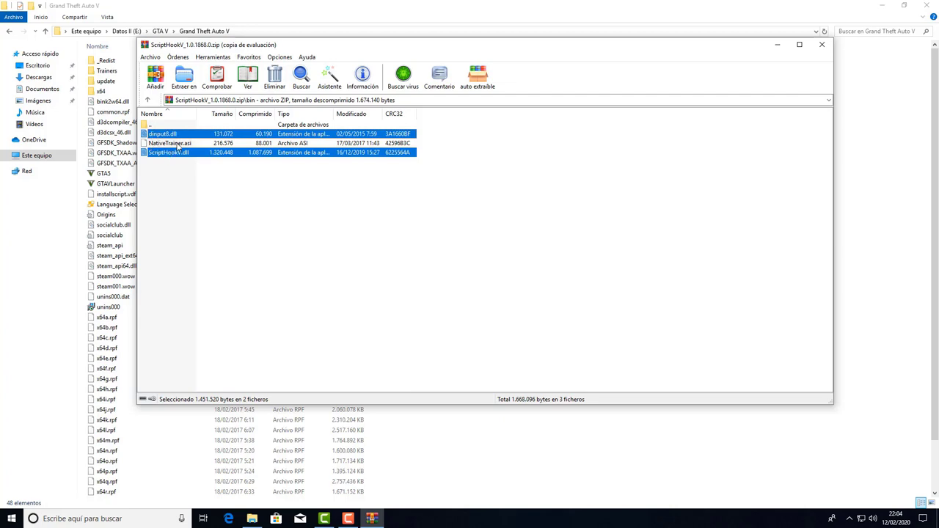
pyautogui.moveTo(197, 136); pyautogui.dragTo(472, 457)
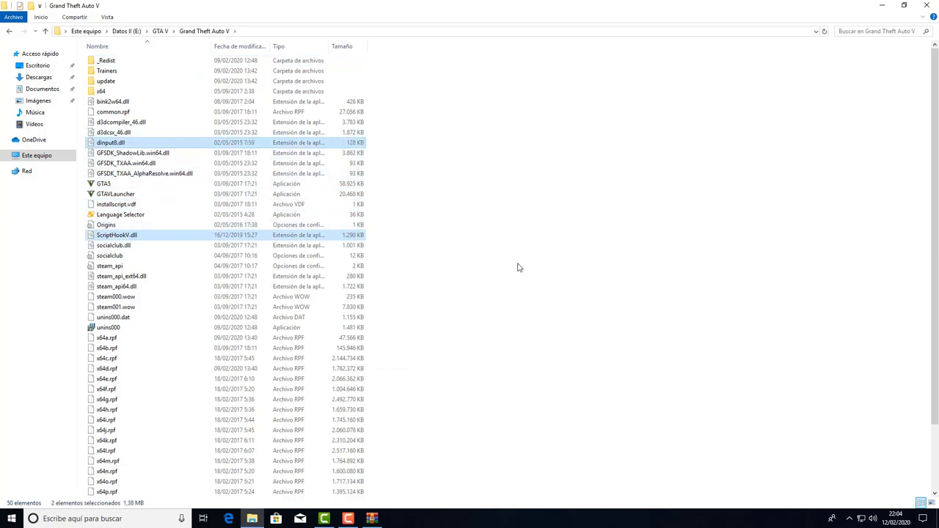
pyautogui.click(536, 287)
pyautogui.click(371, 518)
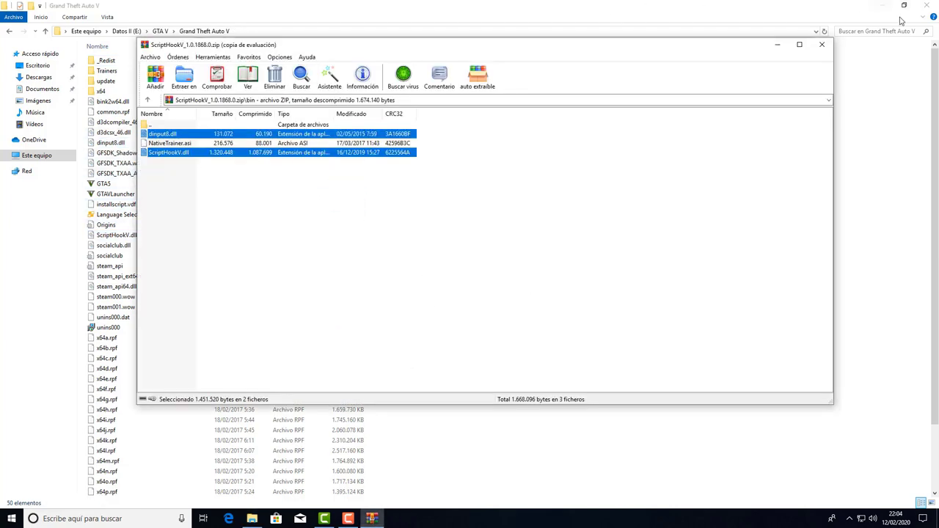
pyautogui.click(817, 47)
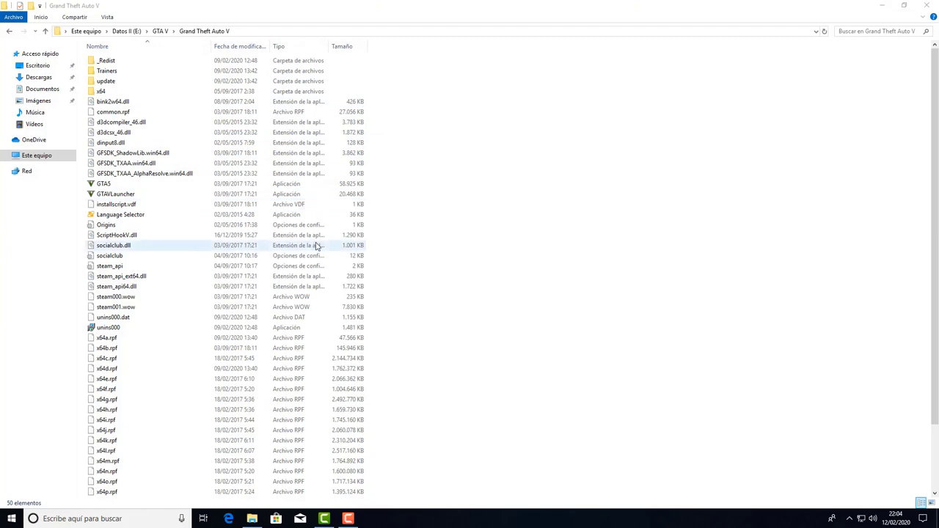
pyautogui.scroll(-2, 235, 268)
pyautogui.scroll(1, 224, 268)
pyautogui.scroll(2, 241, 247)
pyautogui.scroll(-3, 300, 310)
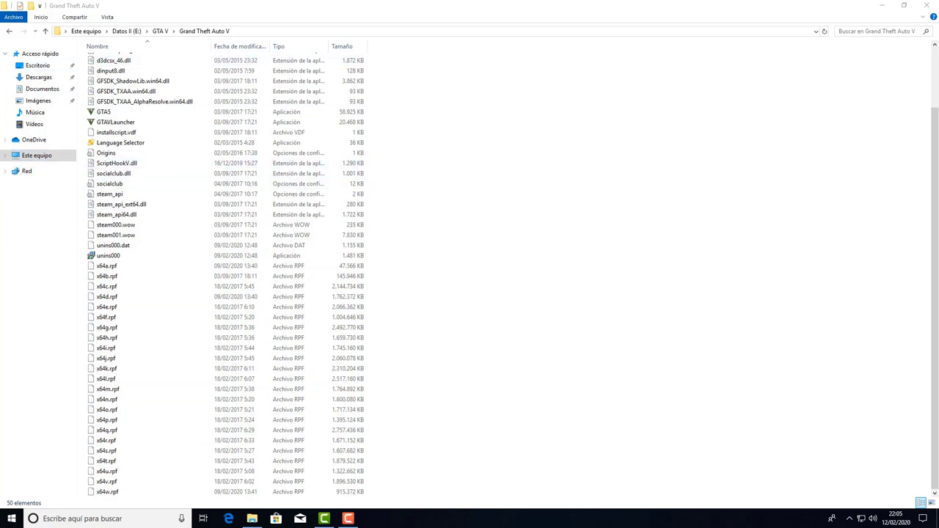
# Switch to the Descargas folder and extract the GTA5_REDUX_V1.8 archive directly into it
pyautogui.hotkey('alt', 'Tab')
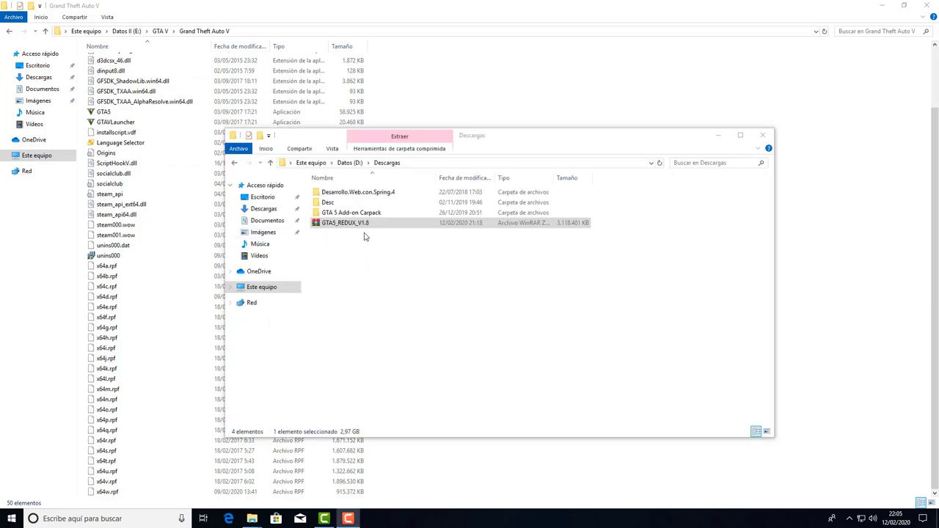
pyautogui.click(357, 224)
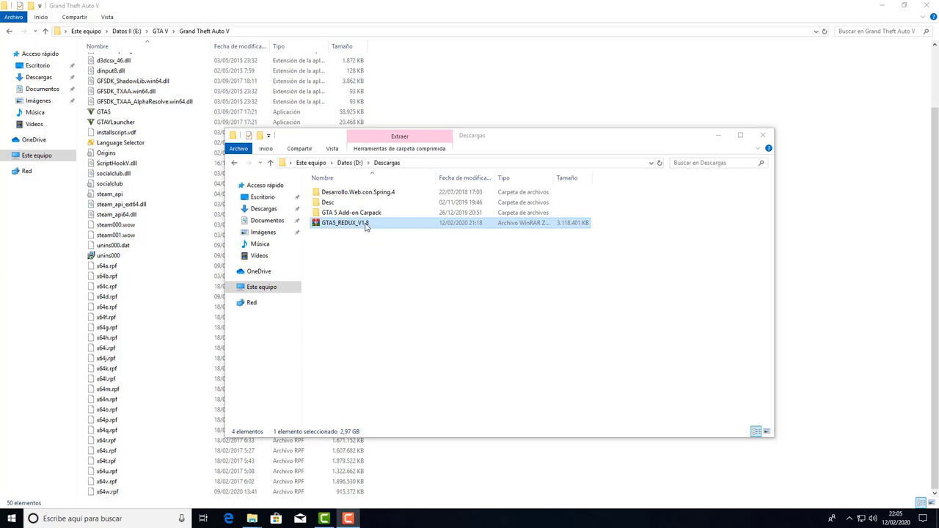
pyautogui.rightClick(367, 227)
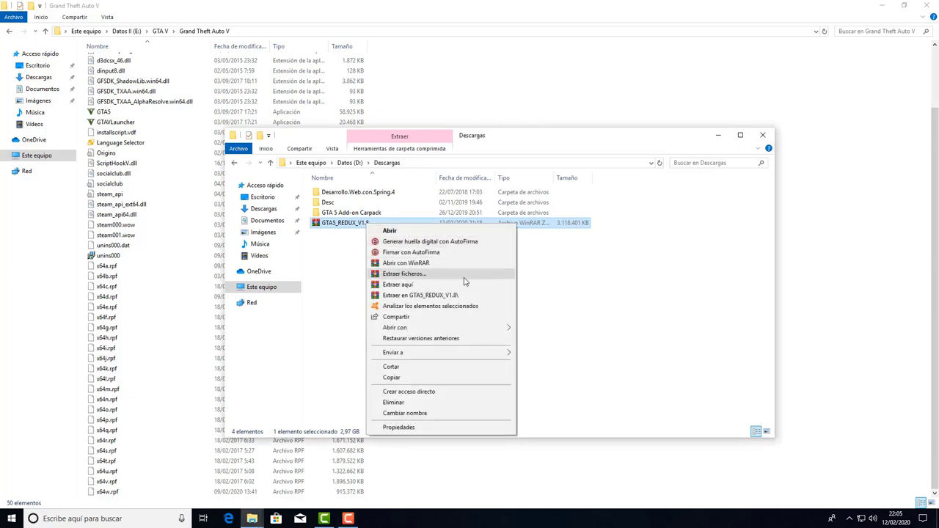
pyautogui.click(415, 284)
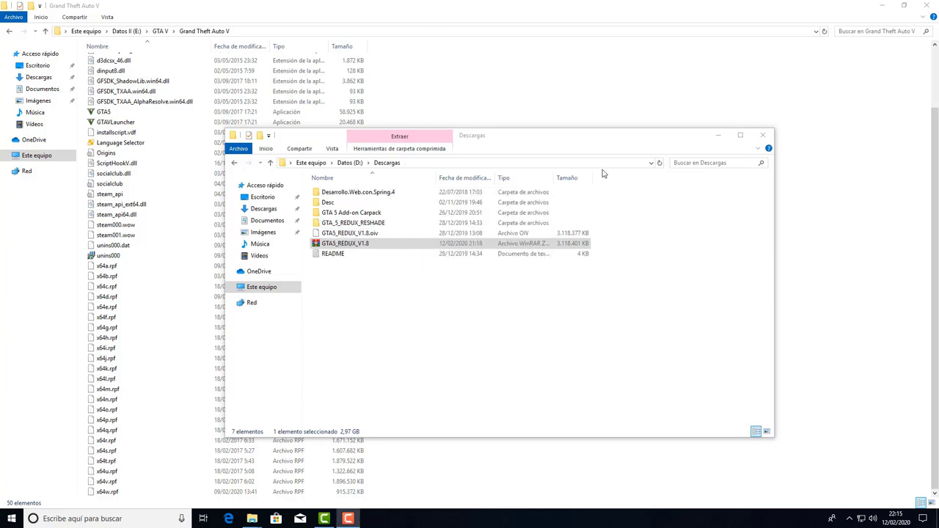
# Examine the files of the GTA_5_REDUX_RESHADE folder inside the GTA5_REDUX_V1.8 archive, close the archive and show the desktop
pyautogui.click(343, 234)
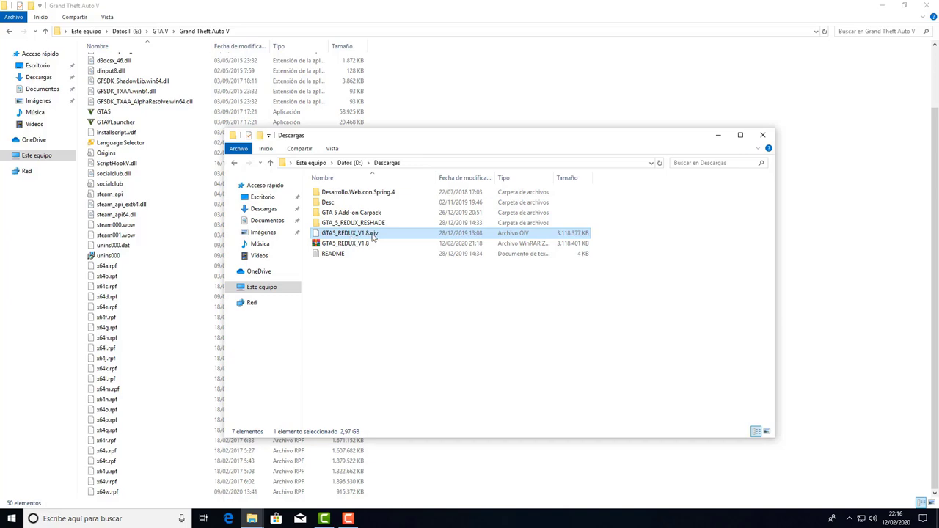
pyautogui.click(351, 244)
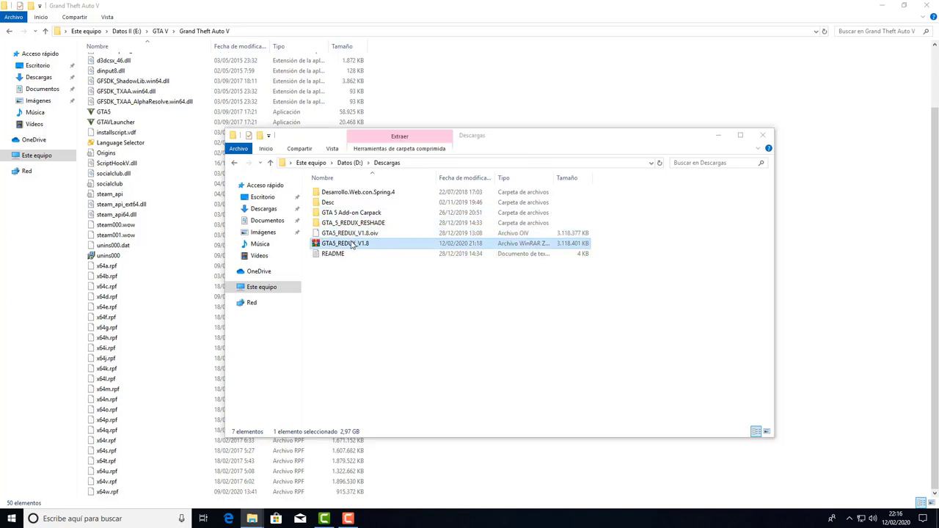
pyautogui.doubleClick(351, 244)
pyautogui.doubleClick(170, 135)
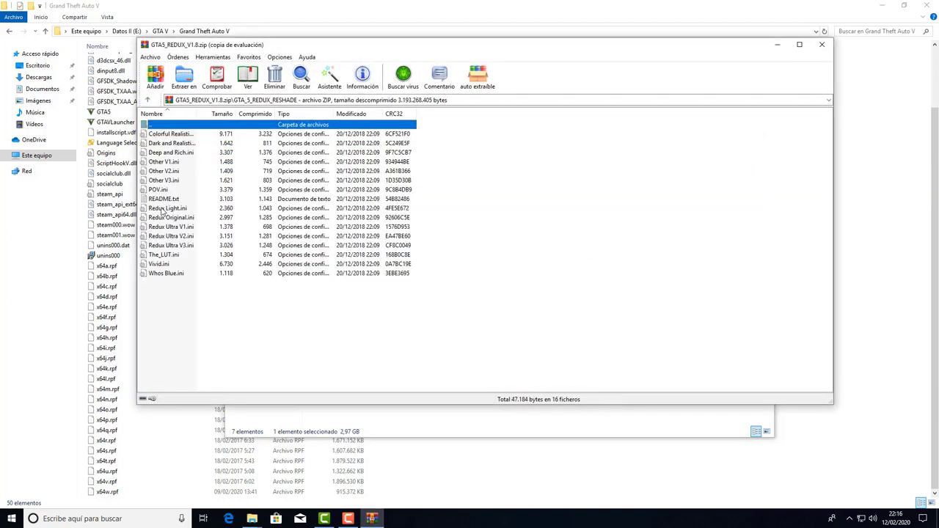
pyautogui.moveTo(163, 309); pyautogui.dragTo(172, 137)
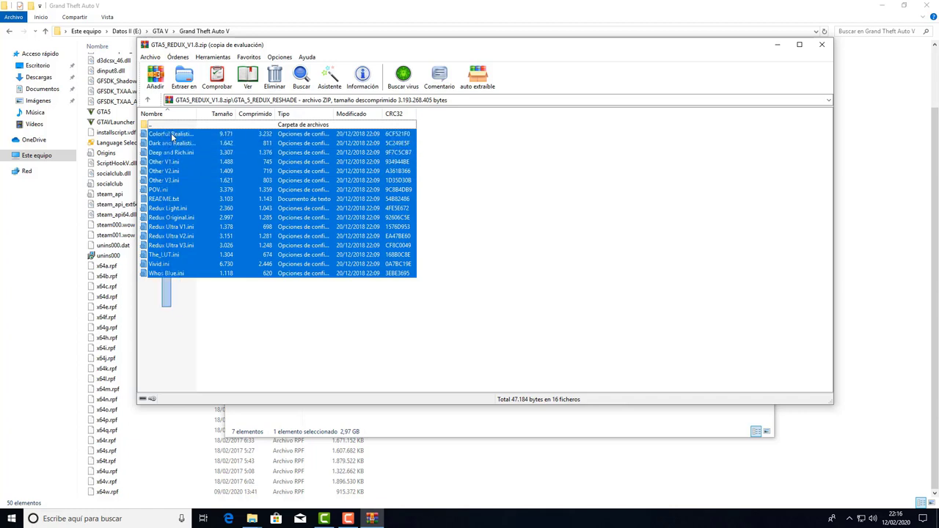
pyautogui.moveTo(172, 136)
pyautogui.mouseDown()
pyautogui.moveTo(187, 167)
pyautogui.moveTo(183, 293)
pyautogui.moveTo(175, 138)
pyautogui.mouseUp()
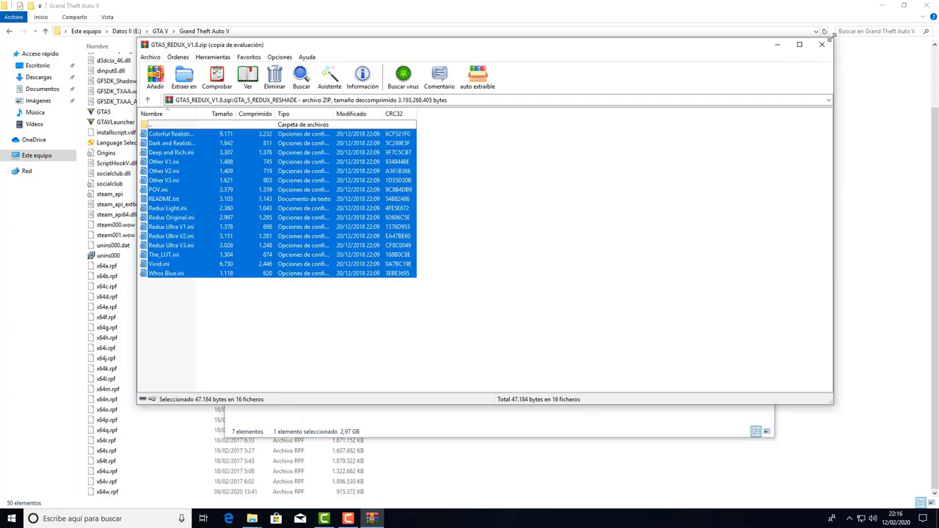
pyautogui.click(821, 44)
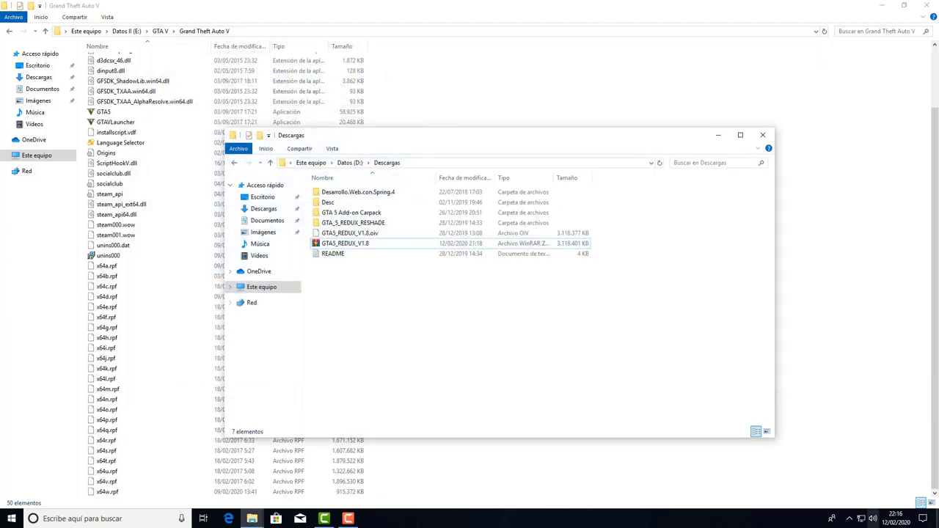
pyautogui.press('super+d')
pyautogui.click(164, 140)
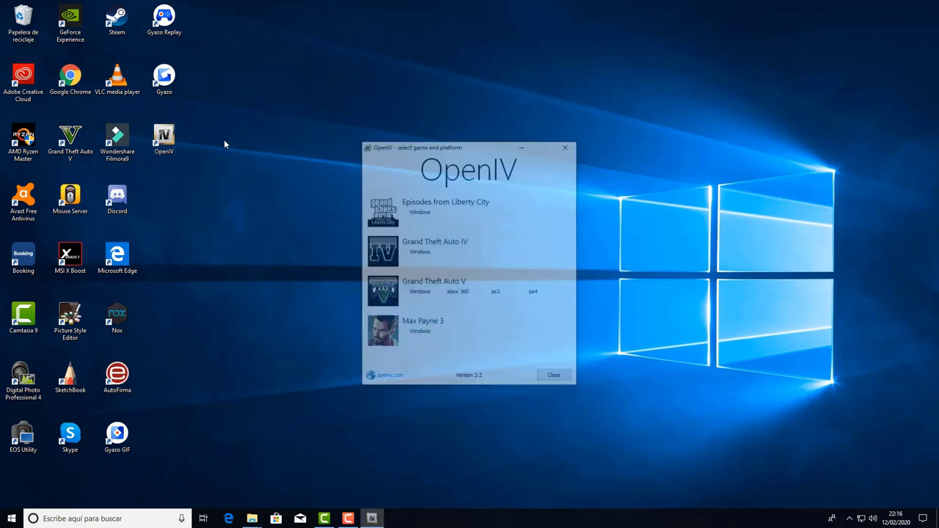
pyautogui.click(425, 301)
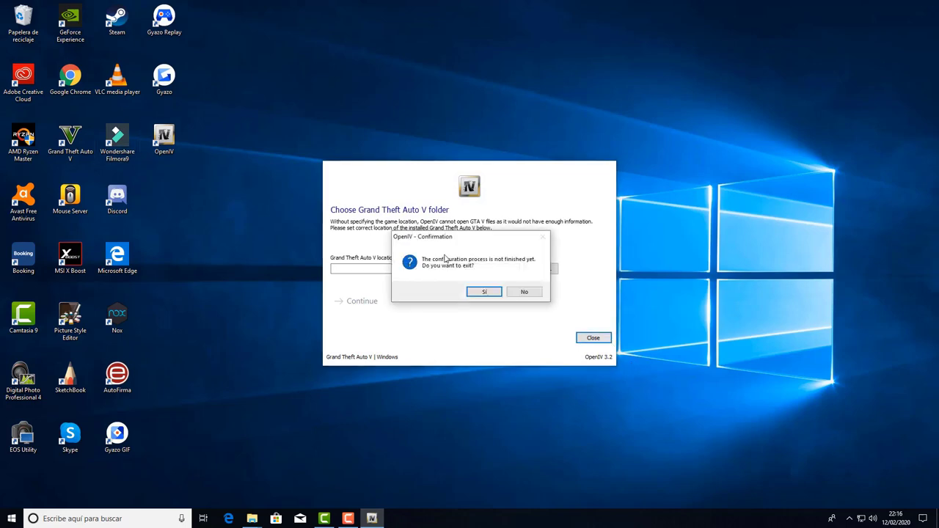
pyautogui.click(482, 290)
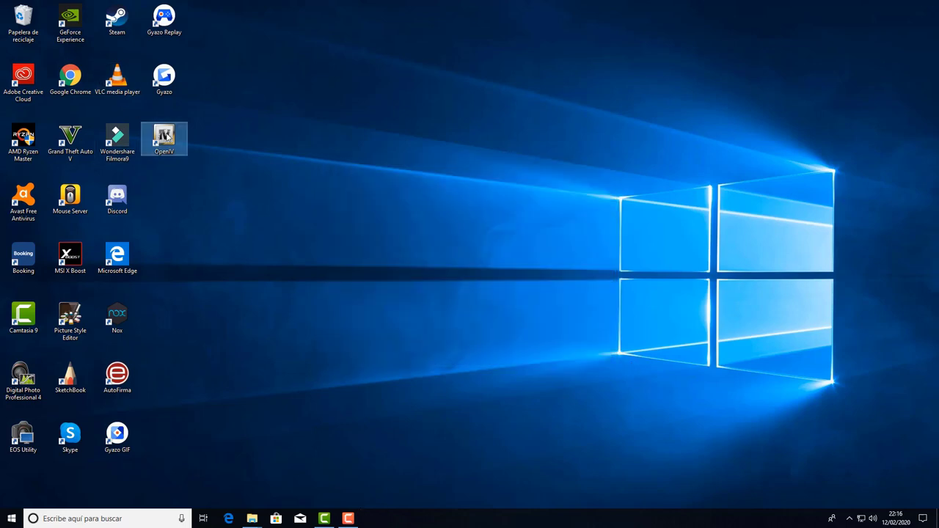
# Launch OpenIV for Grand Theft Auto V on Windows with E:\GTA V\Grand Theft Auto V\ as the game location, declining the welcome video
pyautogui.doubleClick(184, 126)
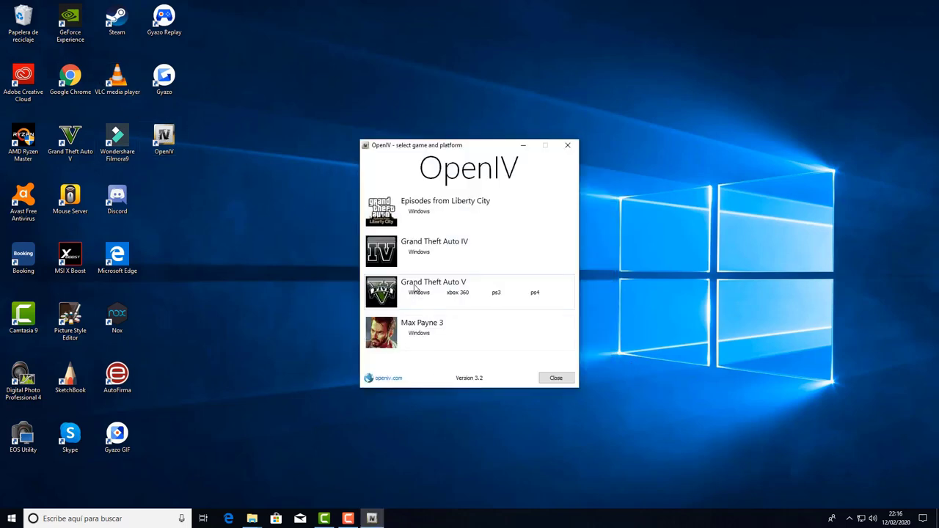
pyautogui.click(418, 293)
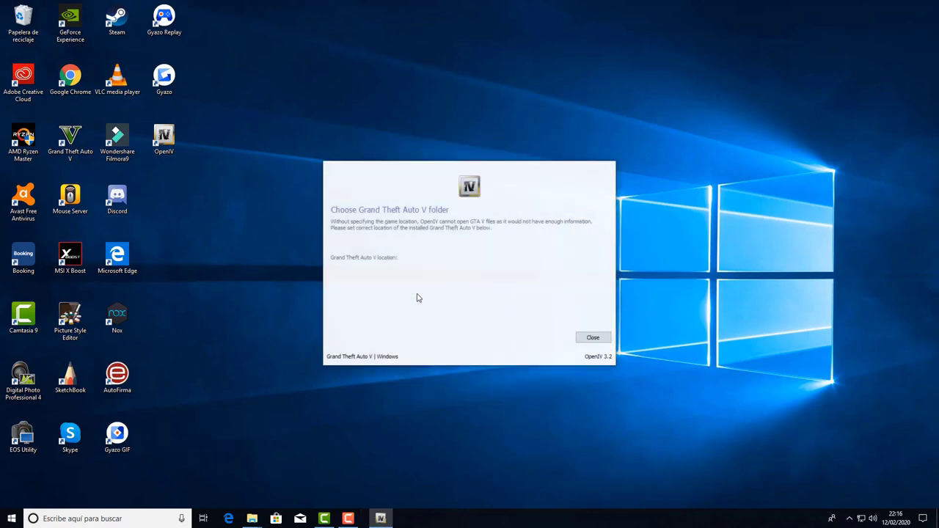
pyautogui.click(545, 270)
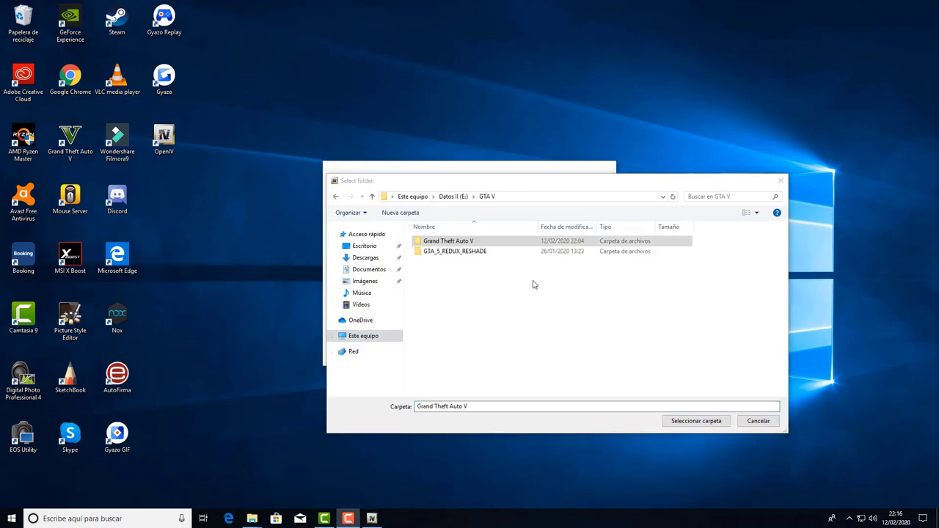
pyautogui.doubleClick(488, 242)
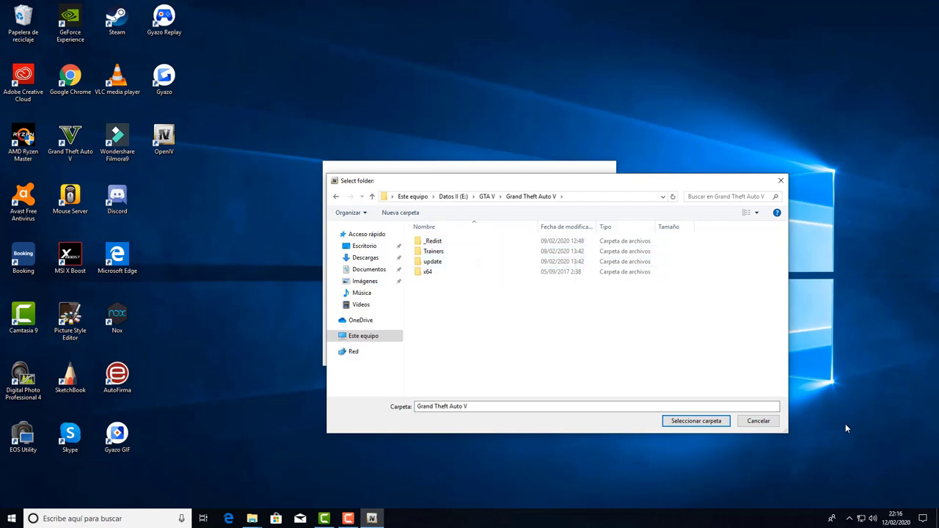
pyautogui.click(696, 421)
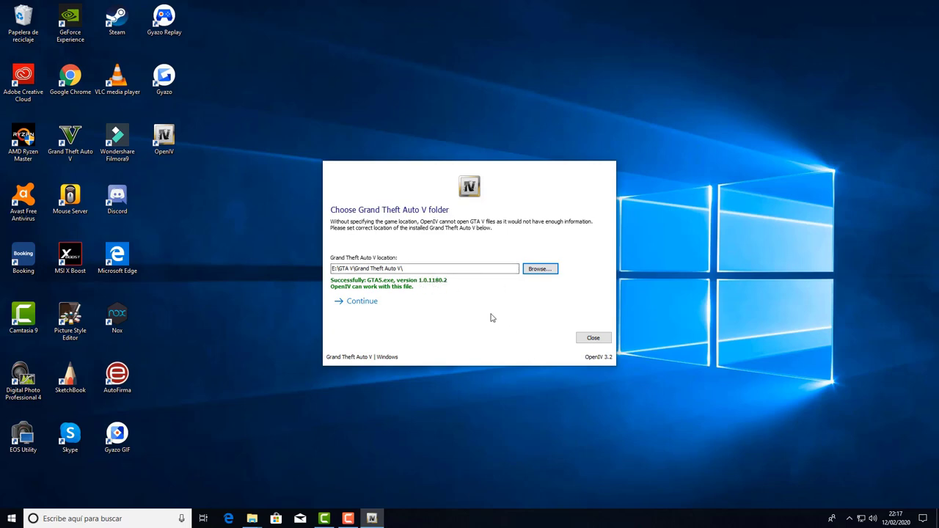
pyautogui.click(455, 301)
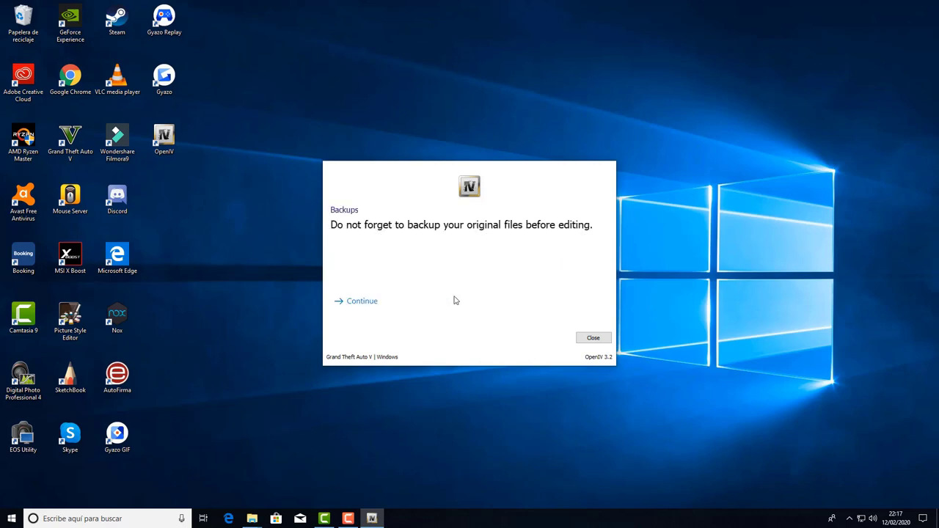
pyautogui.click(414, 295)
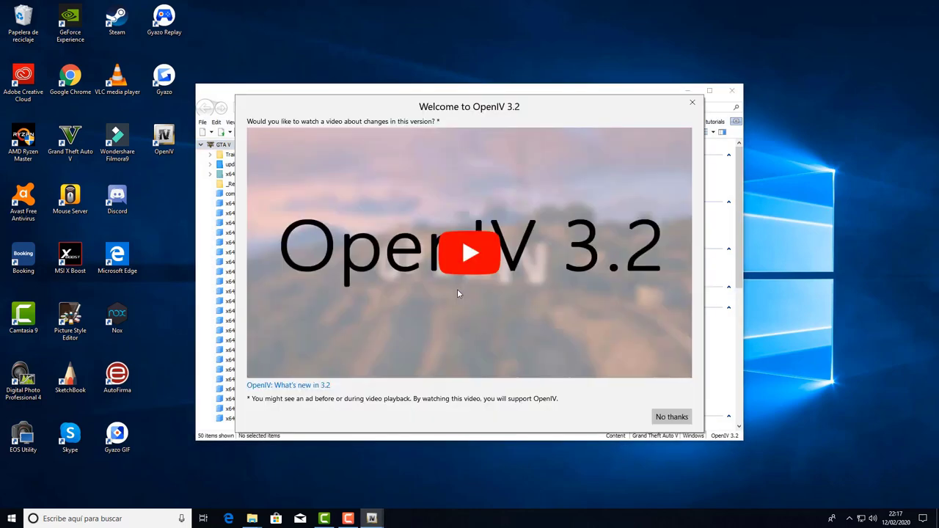
pyautogui.click(671, 417)
pyautogui.scroll(-5, 493, 261)
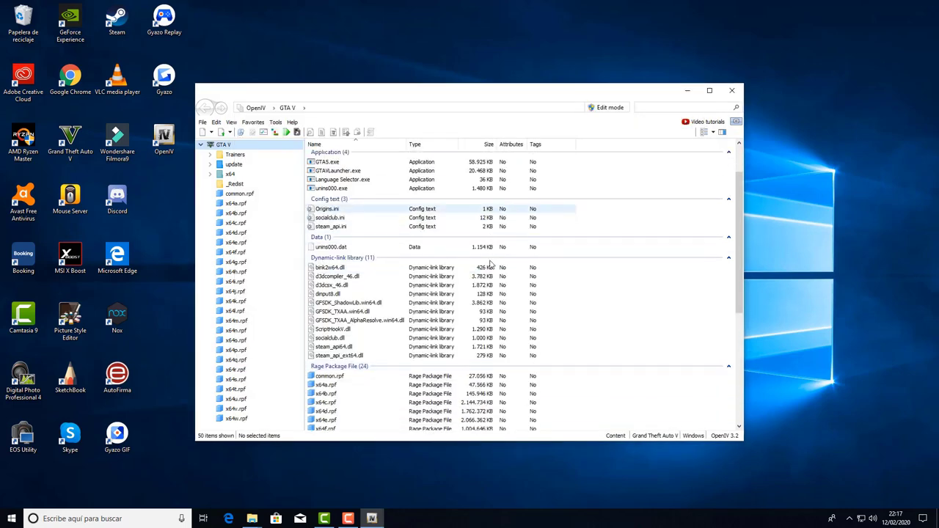
pyautogui.scroll(-5, 494, 262)
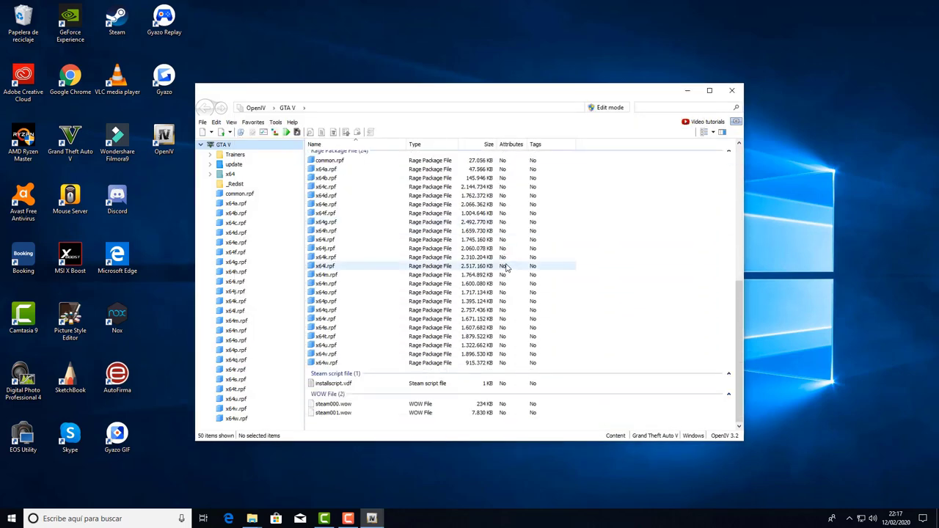
pyautogui.scroll(6, 505, 277)
pyautogui.scroll(5, 505, 279)
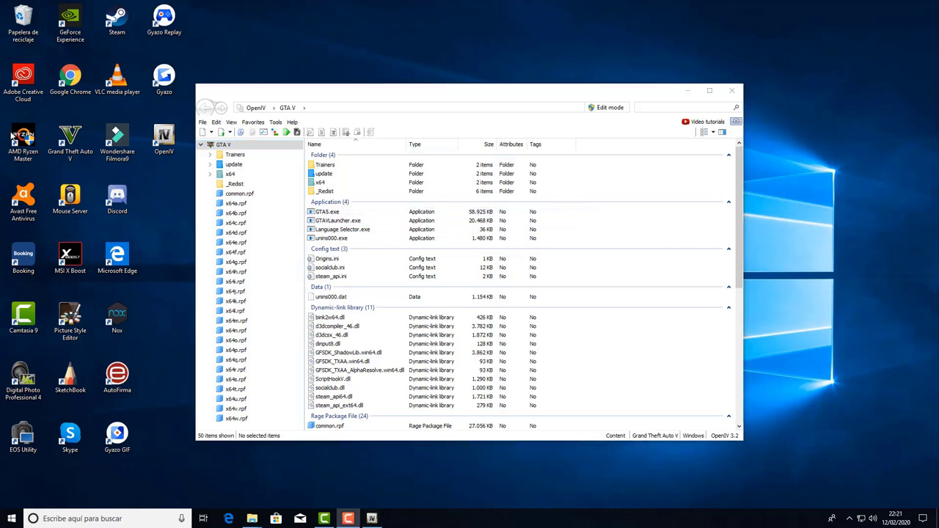
pyautogui.click(276, 133)
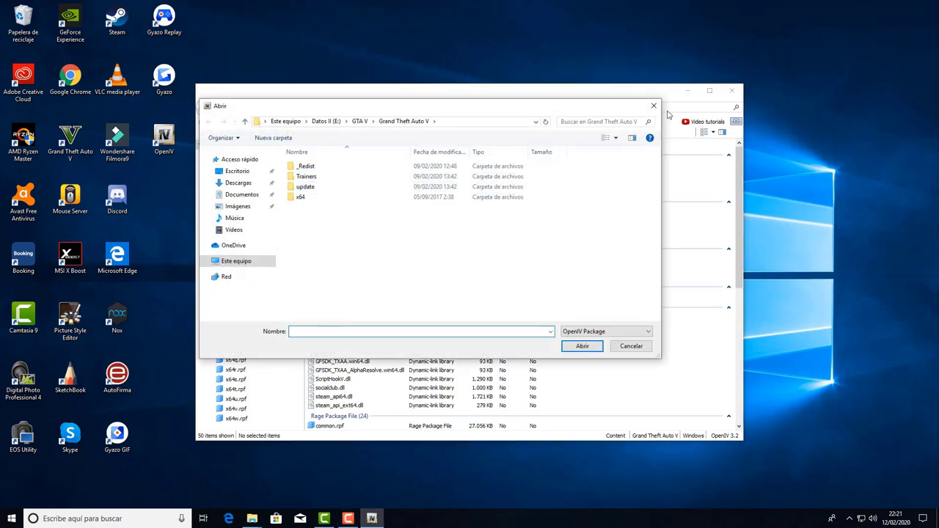
pyautogui.click(654, 107)
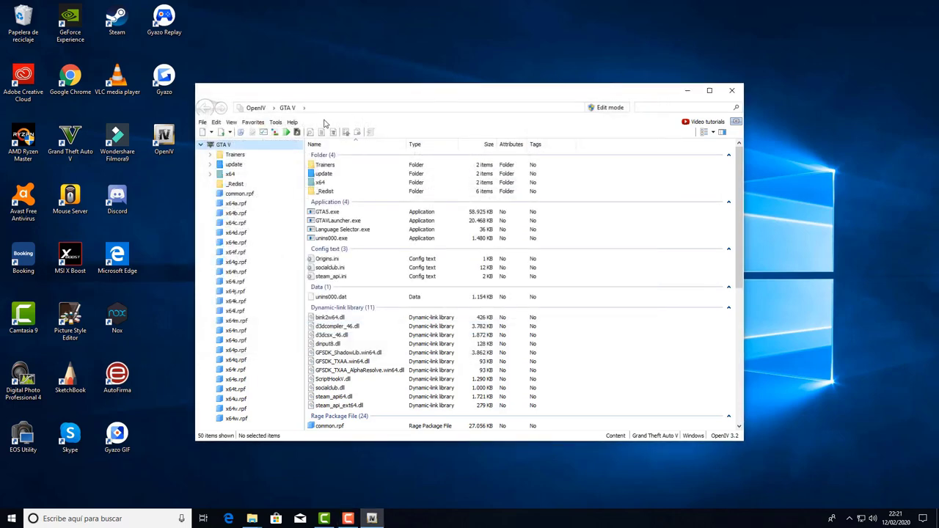
# Install OpenIV.ASI and openCamera through the ASI Manager, creating the "mods" folder with the edit notification enabled
pyautogui.click(262, 133)
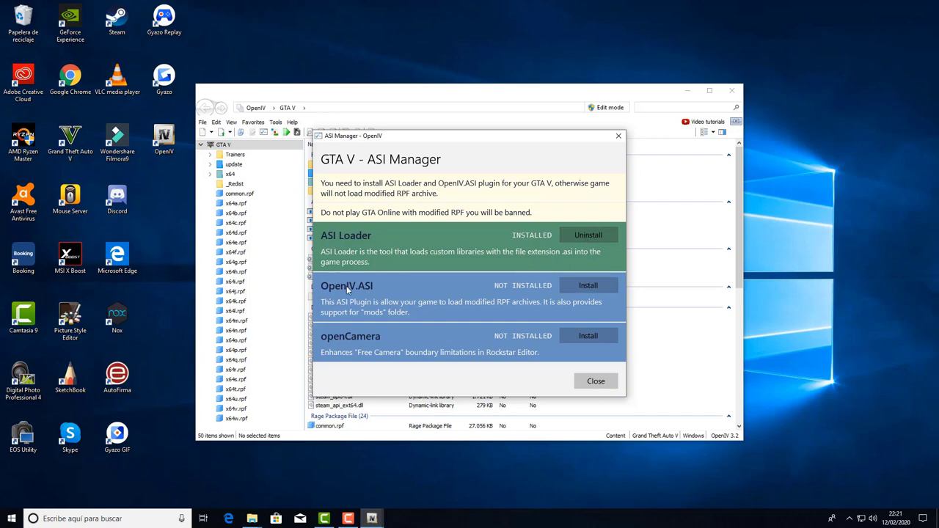
pyautogui.click(587, 286)
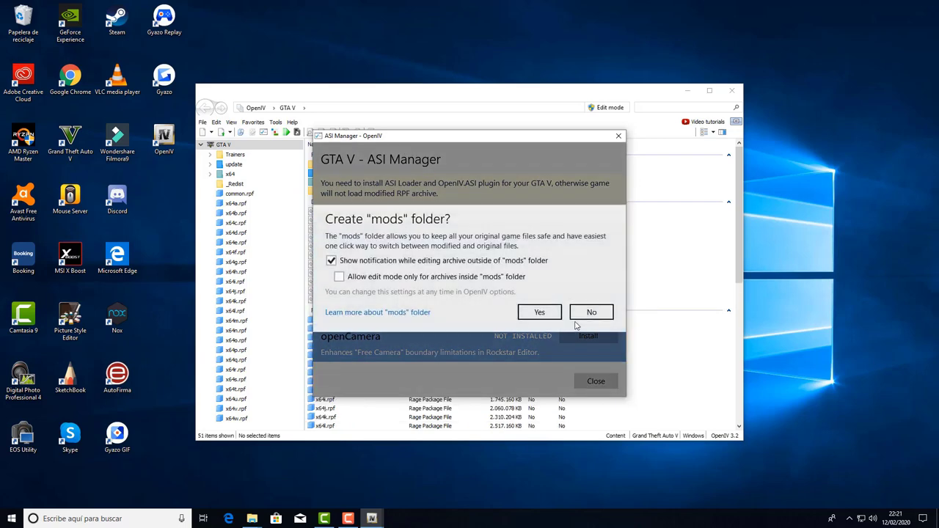
pyautogui.click(539, 312)
pyautogui.click(591, 337)
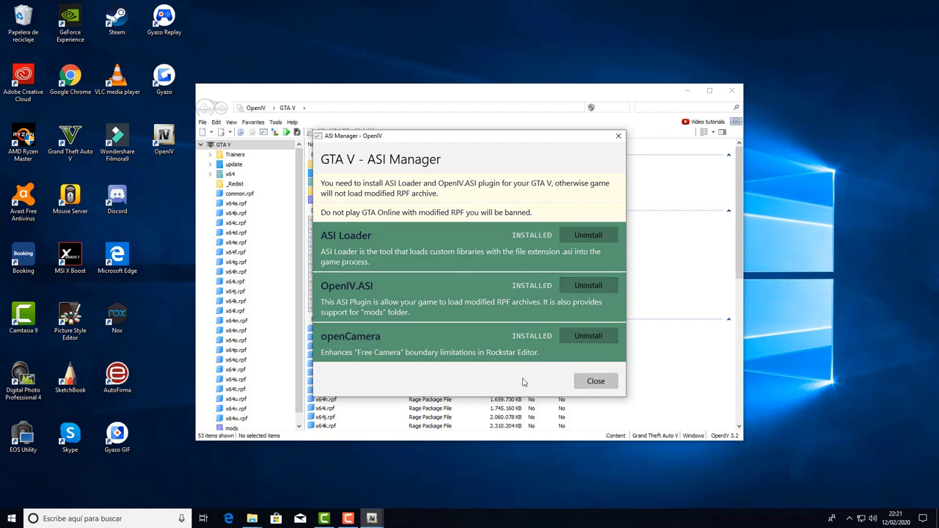
# Close the ASI Manager and select the mods folder among the GTA V game files
pyautogui.click(590, 379)
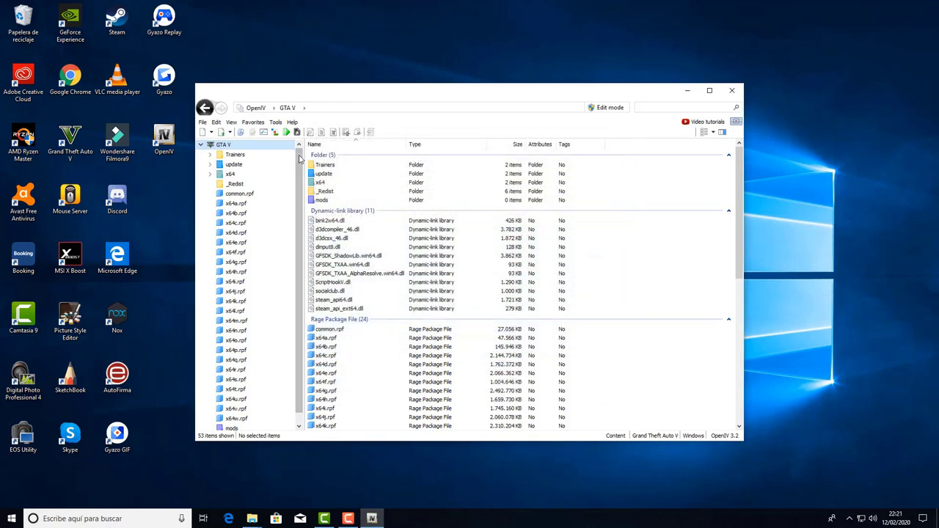
pyautogui.scroll(-1, 477, 301)
pyautogui.scroll(1, 475, 297)
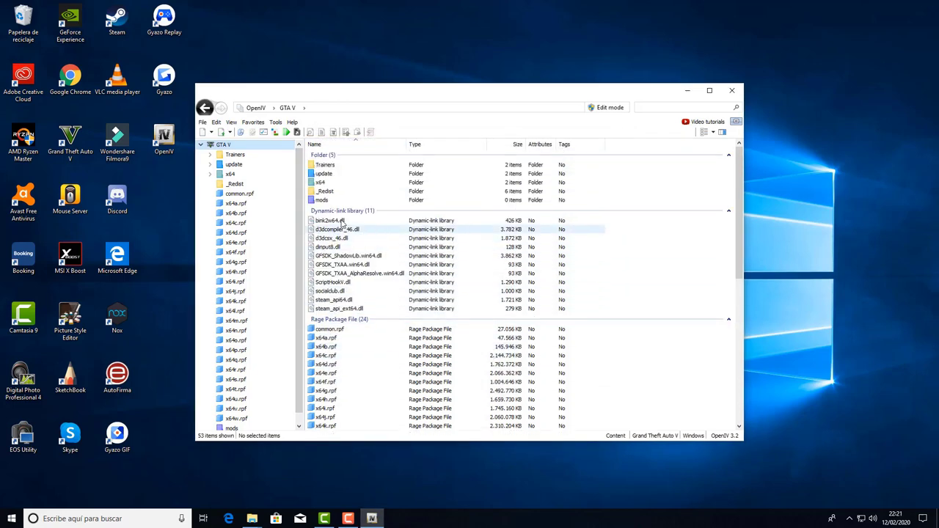
pyautogui.click(321, 202)
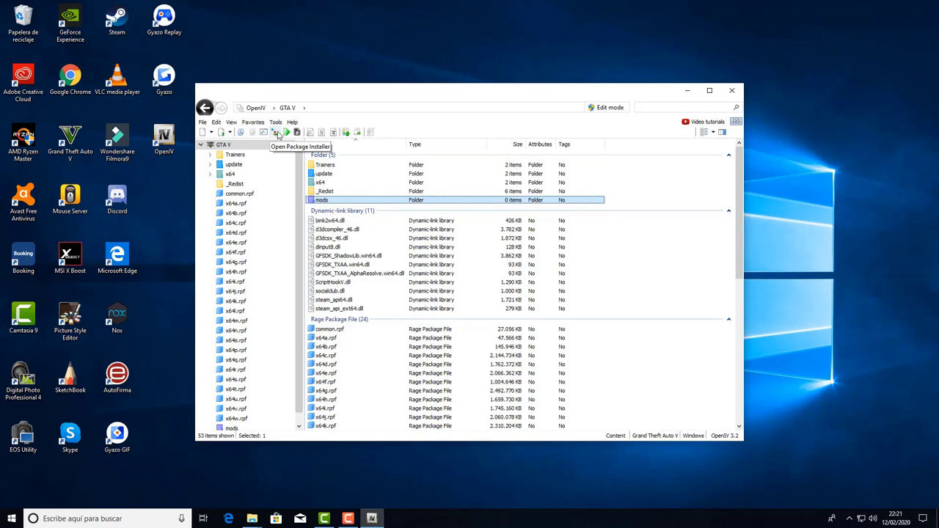
# Load GTA5_REDUX_V1.8.oiv from the Descargas folder on D: into the Package Installer and read the package description
pyautogui.click(277, 132)
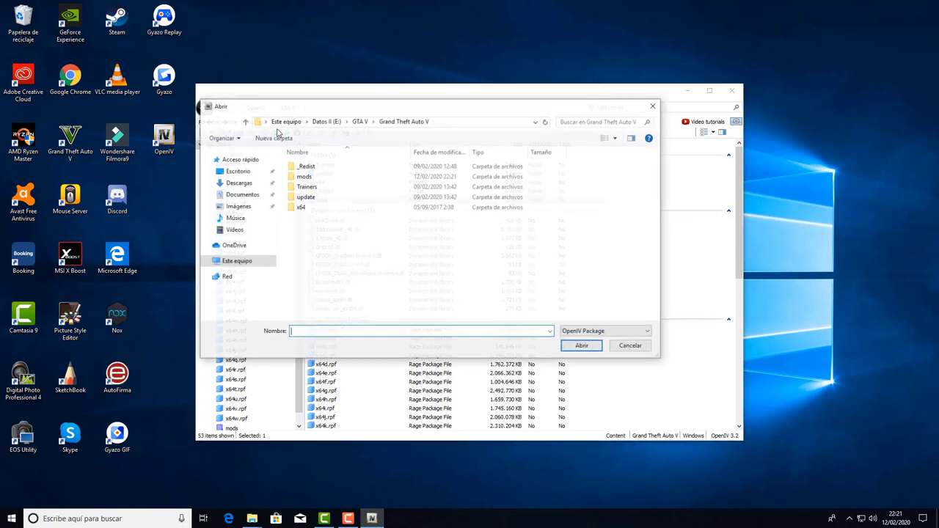
pyautogui.click(359, 121)
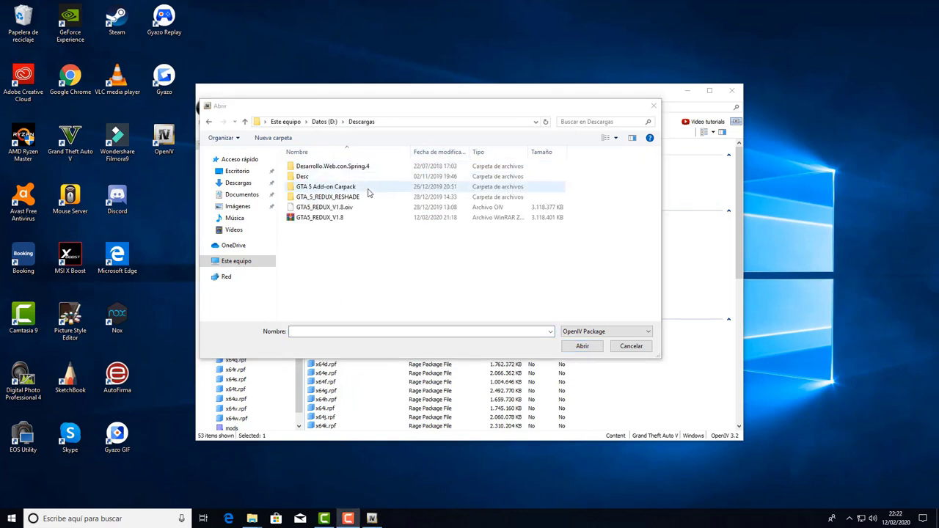
pyautogui.click(340, 209)
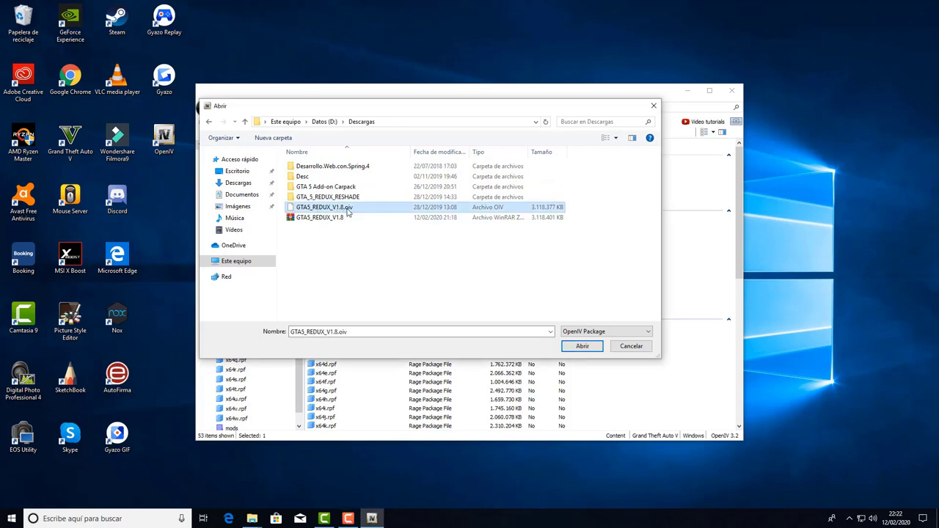
pyautogui.doubleClick(338, 209)
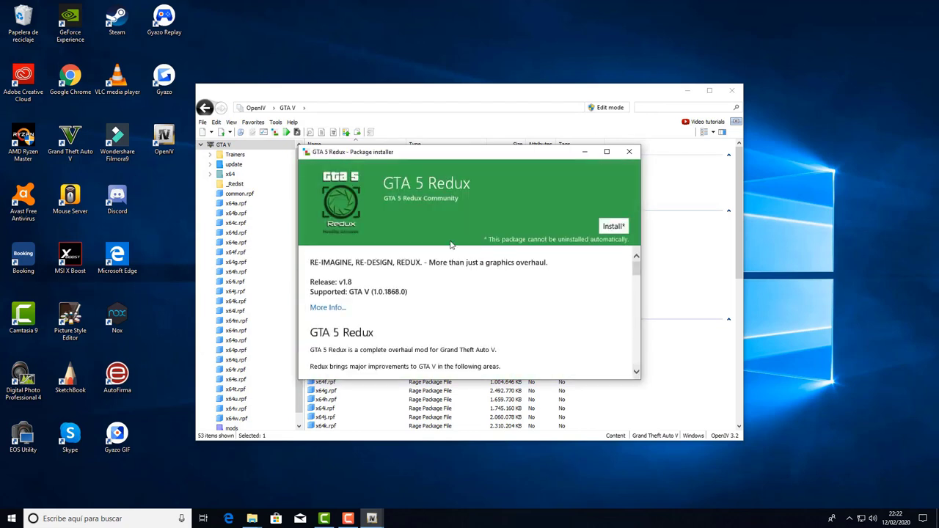
pyautogui.scroll(-5, 446, 305)
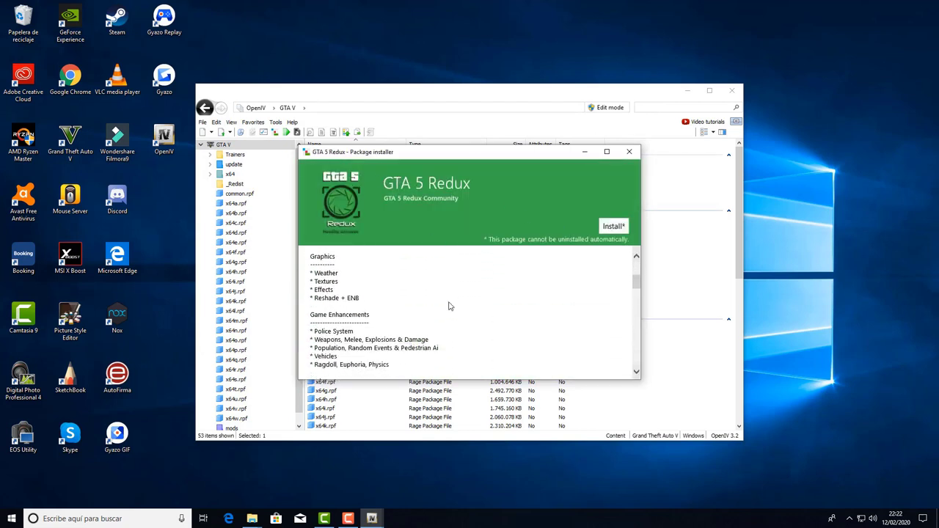
pyautogui.scroll(5, 528, 266)
pyautogui.click(603, 228)
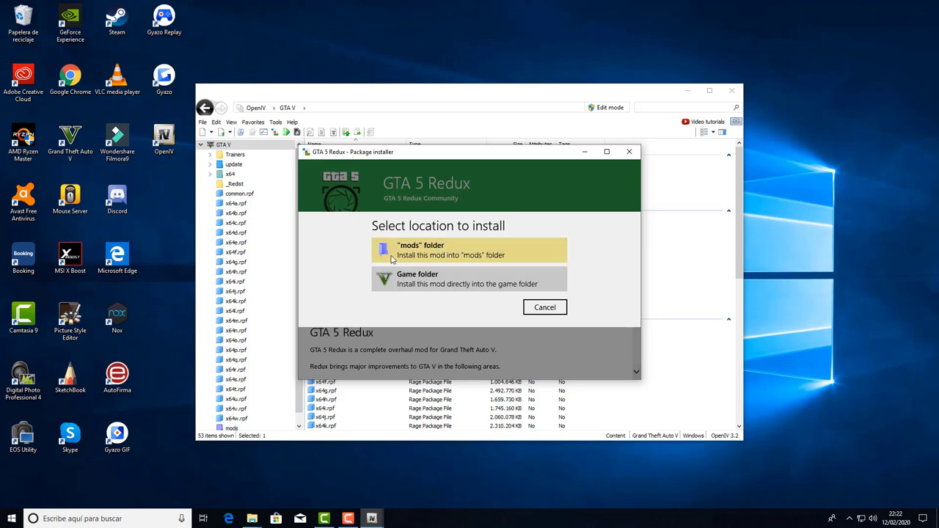
pyautogui.click(440, 253)
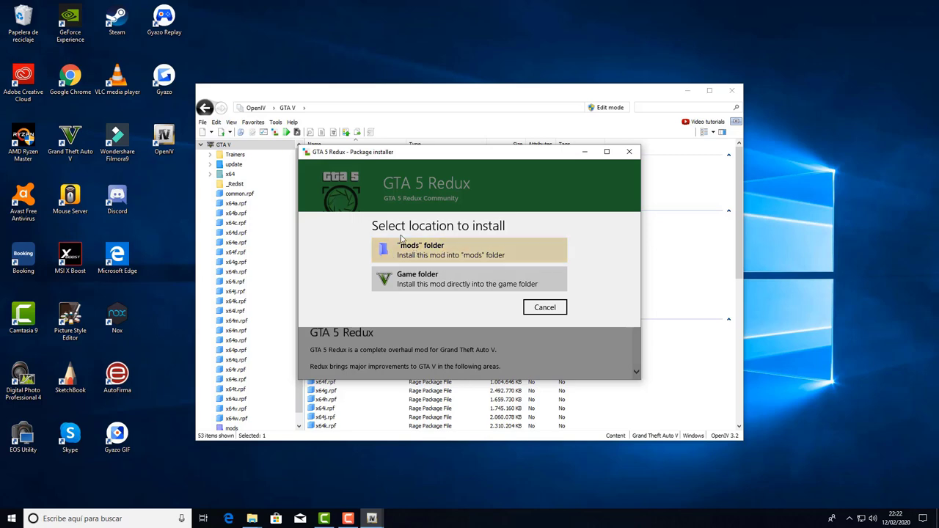
pyautogui.click(543, 307)
pyautogui.click(629, 153)
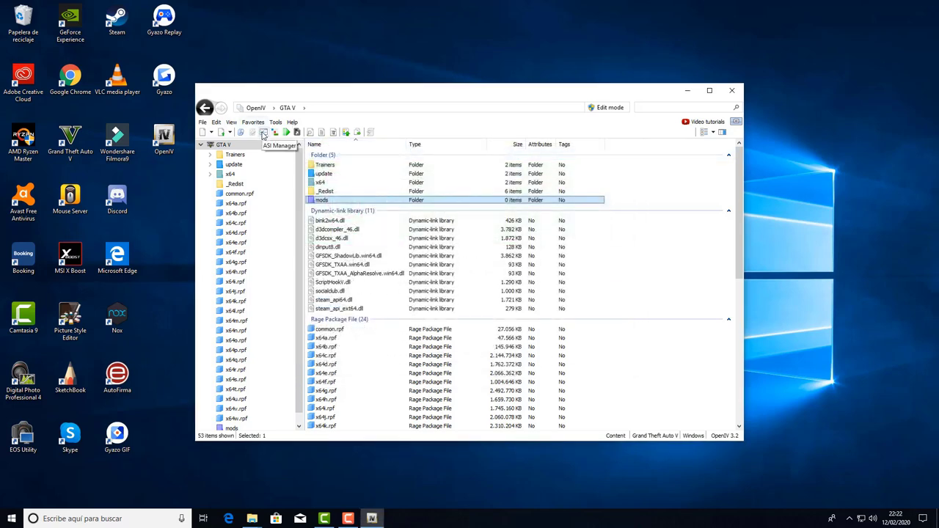
pyautogui.click(263, 133)
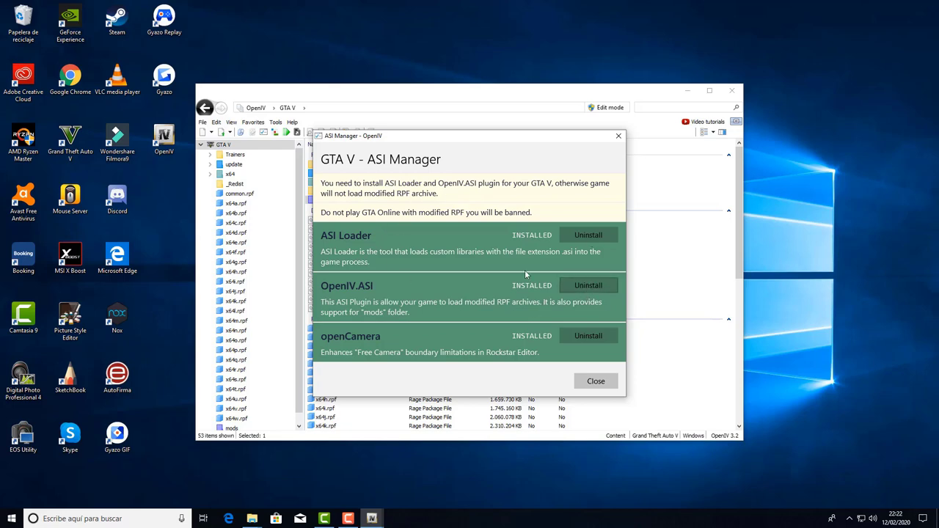
pyautogui.click(618, 136)
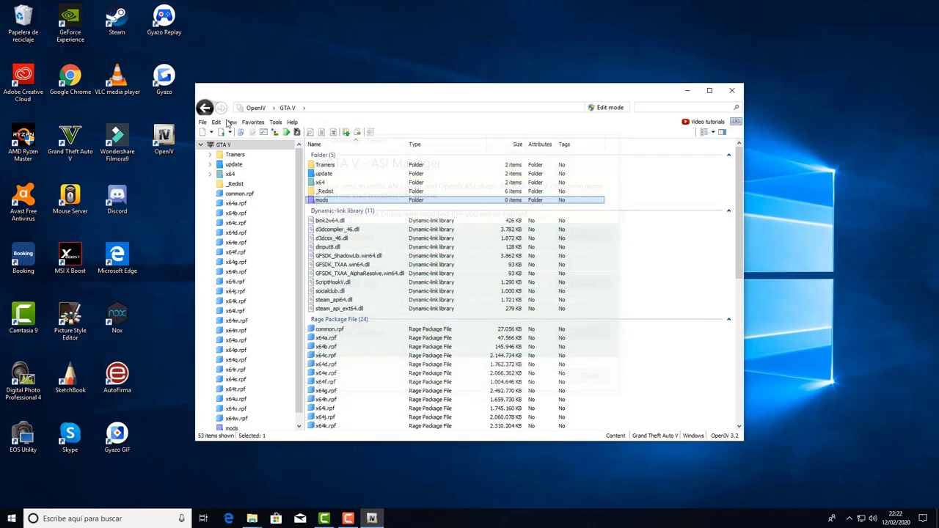
# Install the GTA5_REDUX_V1.8.oiv package into the "mods" folder, confirm the installation, and close the installer and OpenIV
pyautogui.click(278, 134)
pyautogui.doubleClick(345, 209)
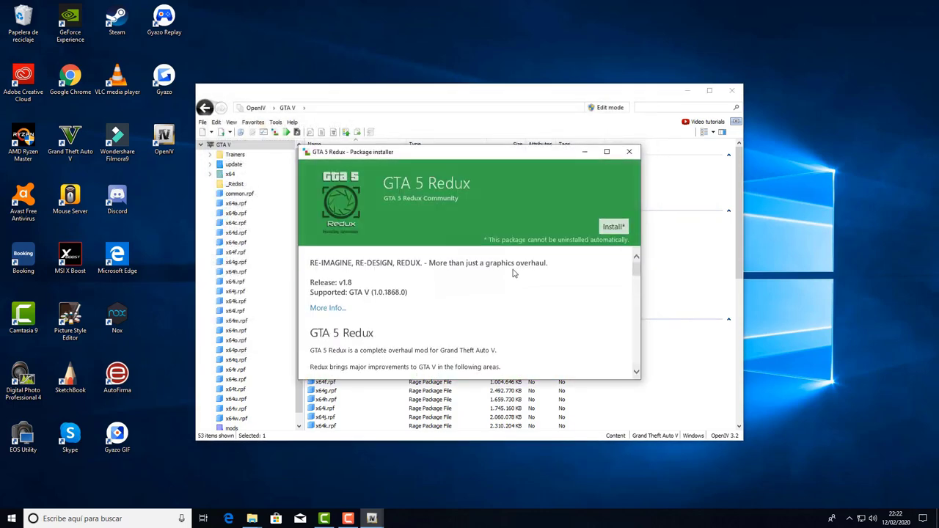
pyautogui.click(603, 232)
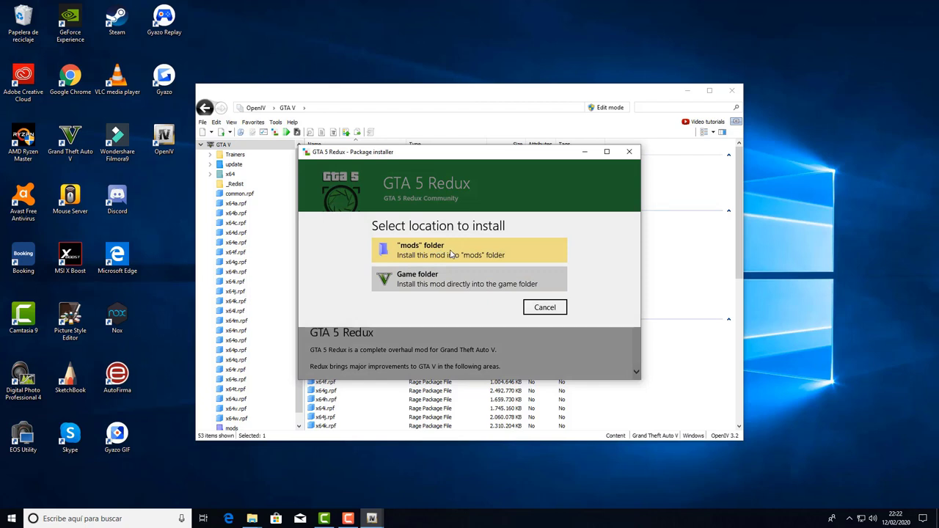
pyautogui.click(403, 254)
pyautogui.click(422, 253)
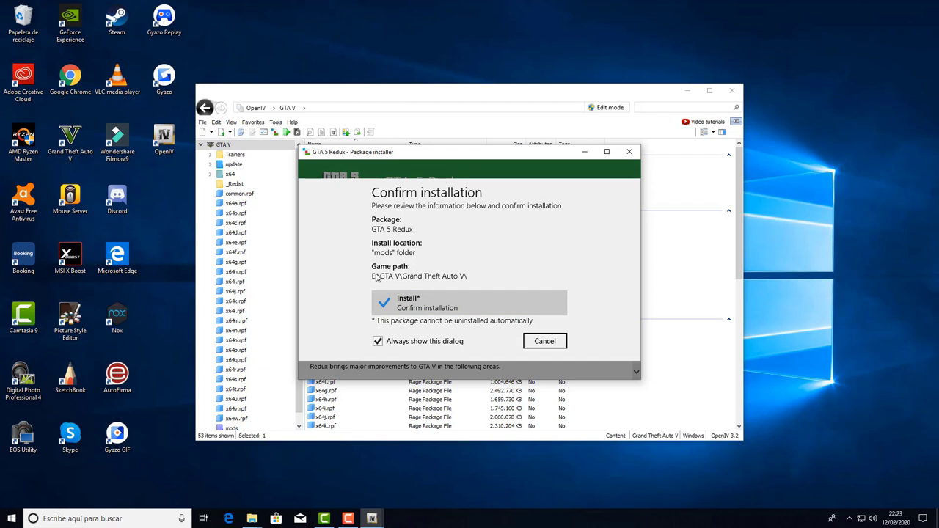
pyautogui.click(433, 296)
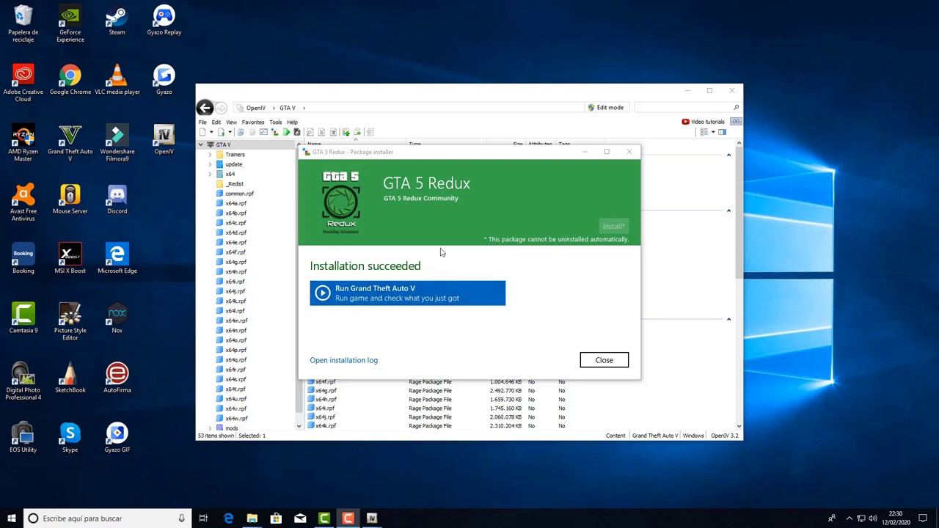
pyautogui.click(590, 363)
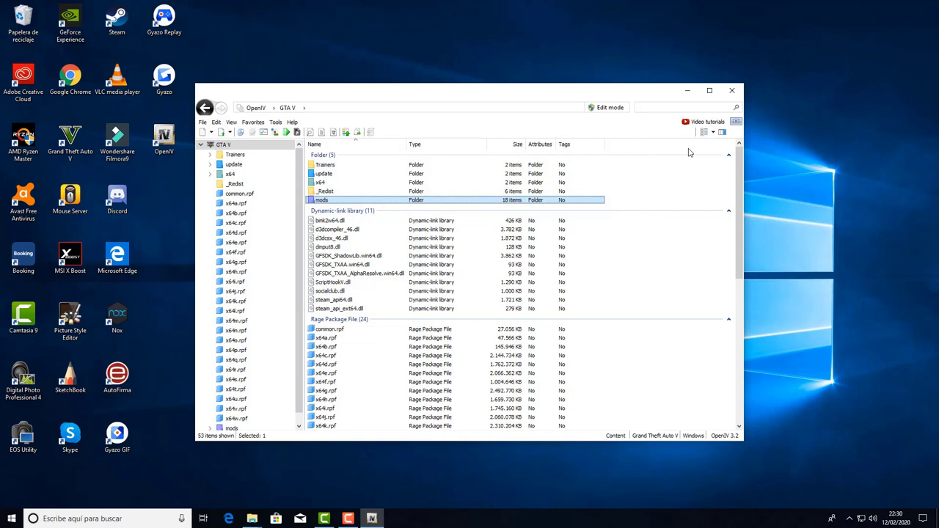
pyautogui.click(731, 90)
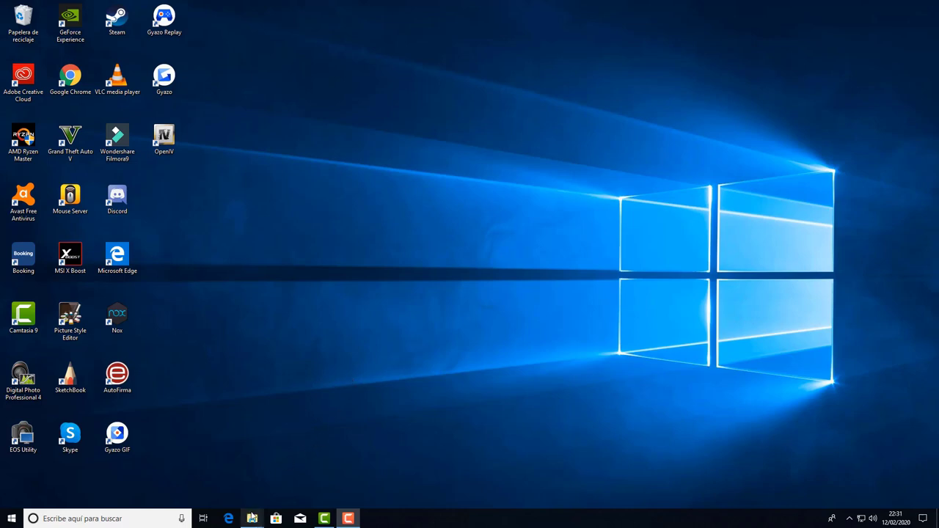
# Copy the POV preset from the GTA_5_REDUX_RESHADE folder in Descargas into the Grand Theft Auto V game folder
pyautogui.moveTo(251, 513)
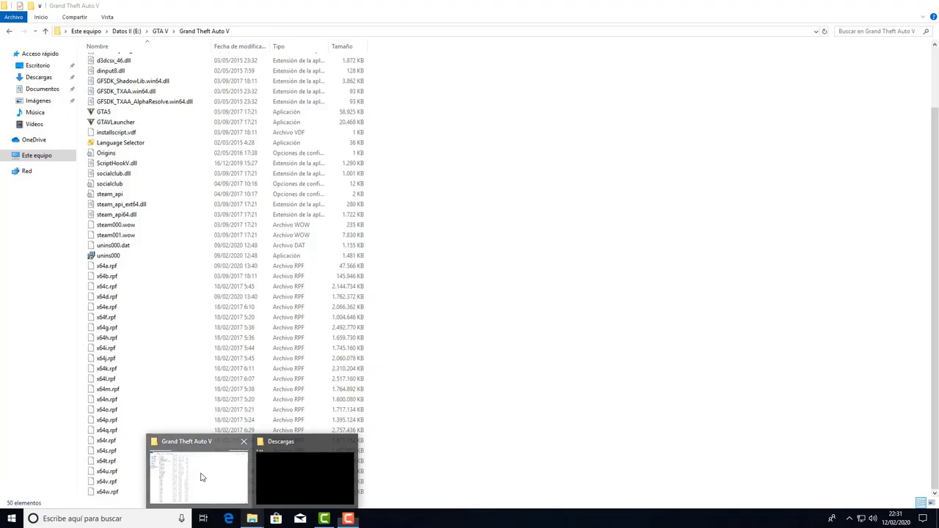
pyautogui.click(201, 478)
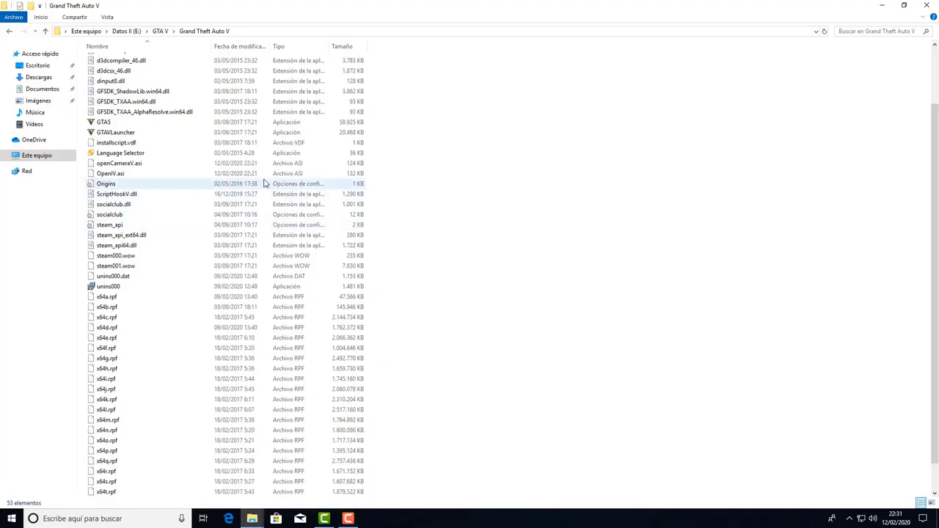
pyautogui.moveTo(252, 517)
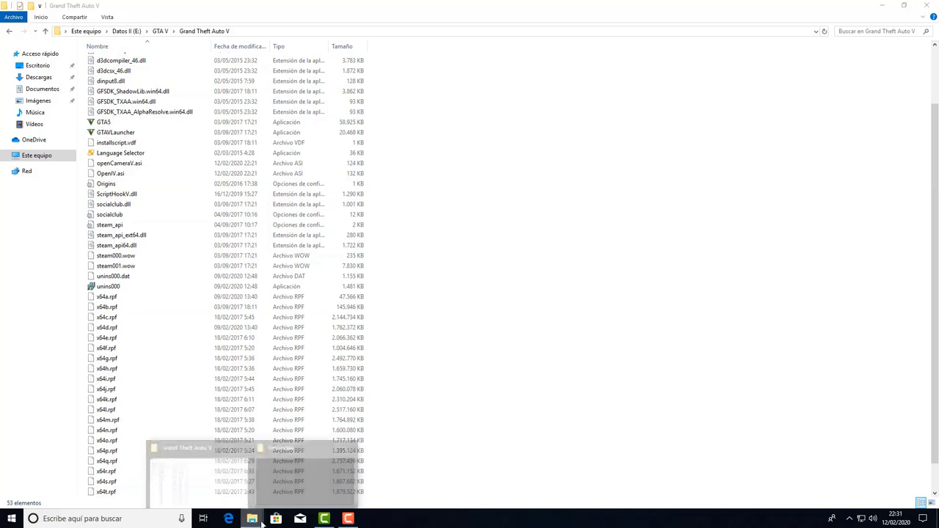
pyautogui.click(290, 488)
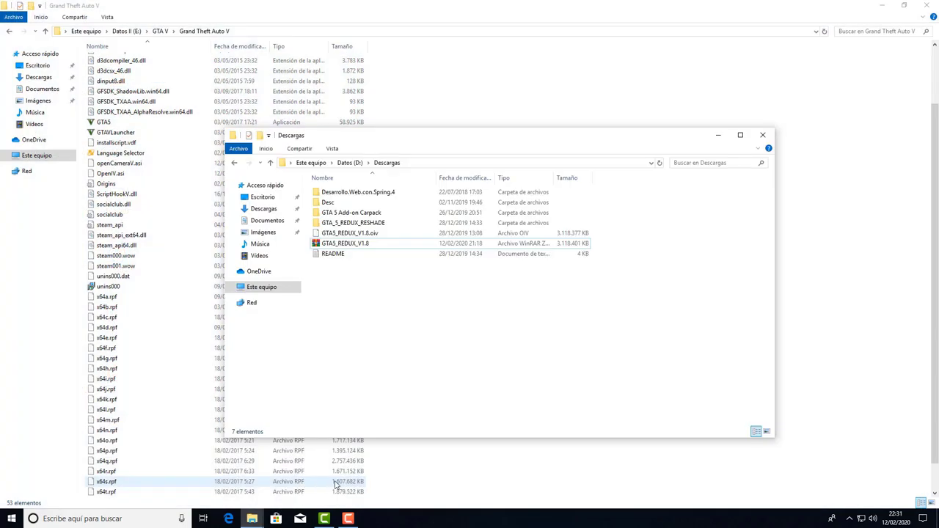
pyautogui.doubleClick(352, 222)
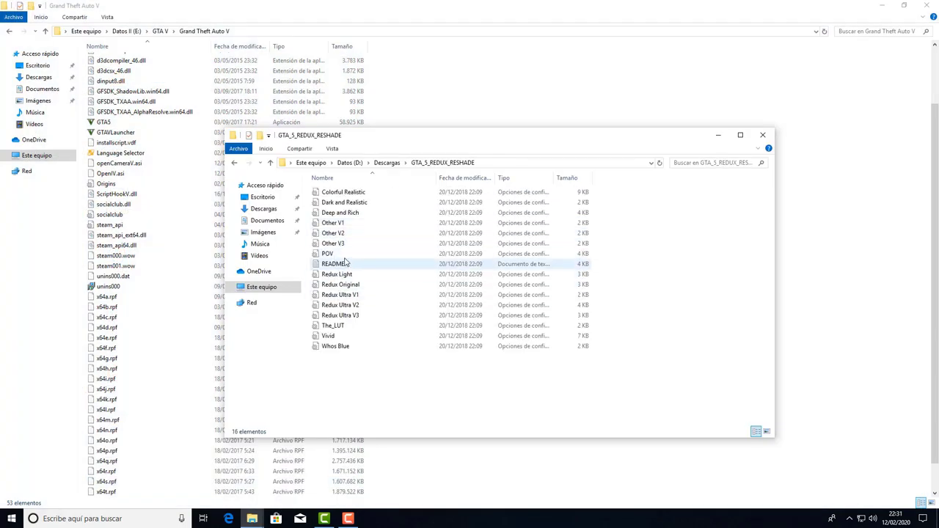
pyautogui.moveTo(327, 255); pyautogui.dragTo(463, 121)
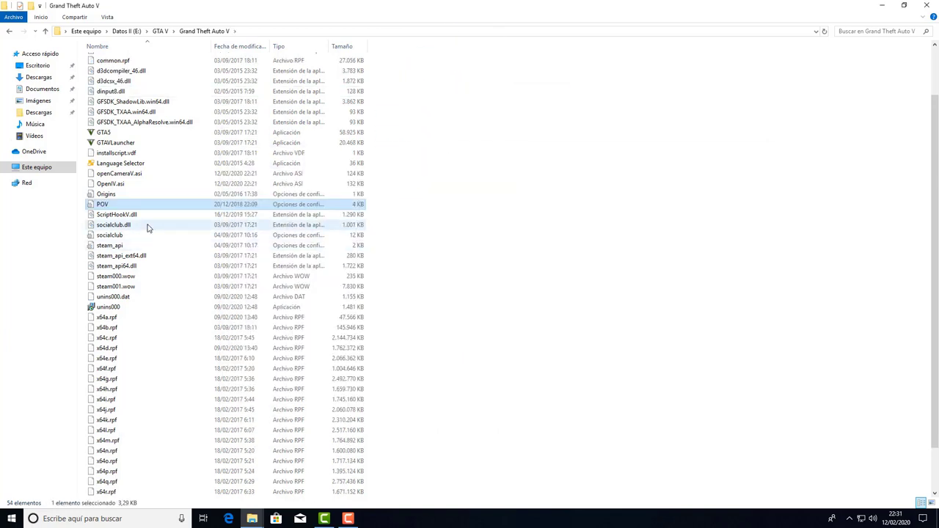
pyautogui.scroll(2, 143, 249)
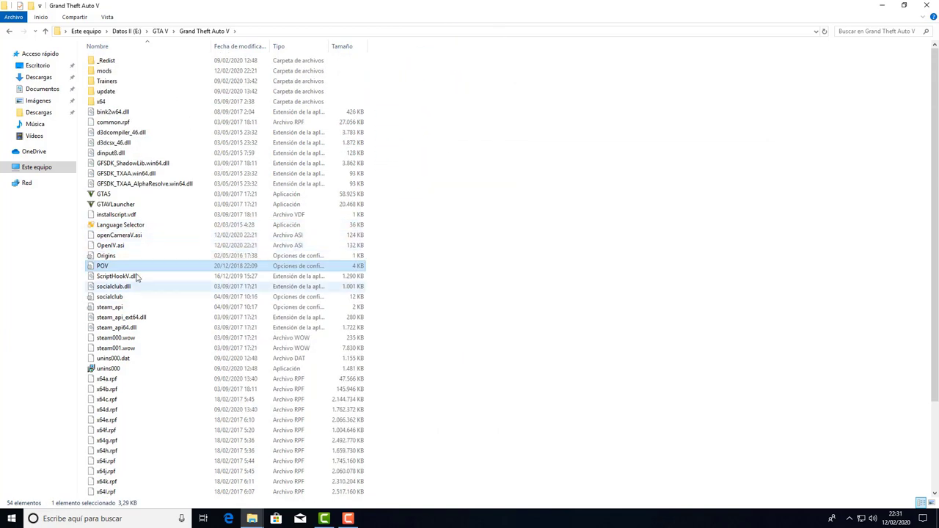
# Choose the game language in the Language Selector from the game folder and save it with Launch game enabled
pyautogui.doubleClick(110, 226)
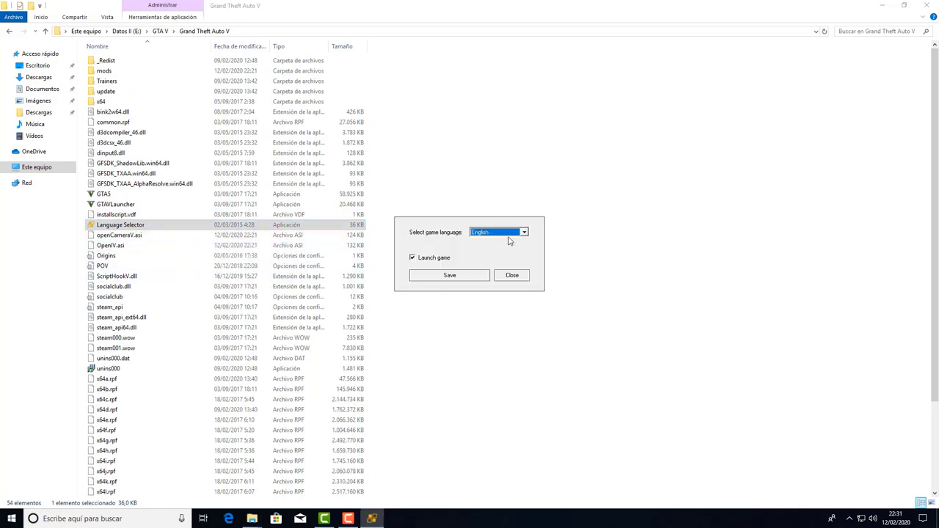
pyautogui.click(508, 234)
pyautogui.click(490, 257)
pyautogui.click(432, 275)
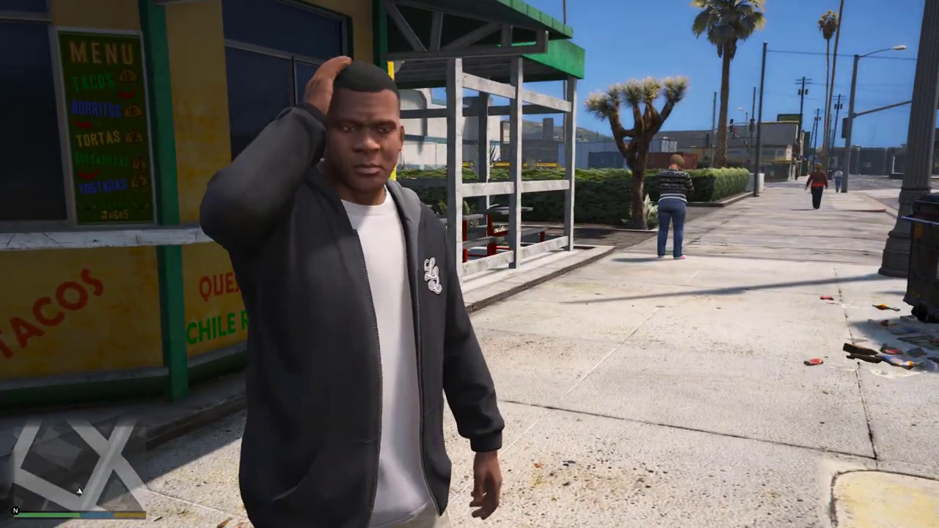
pyautogui.press('w')
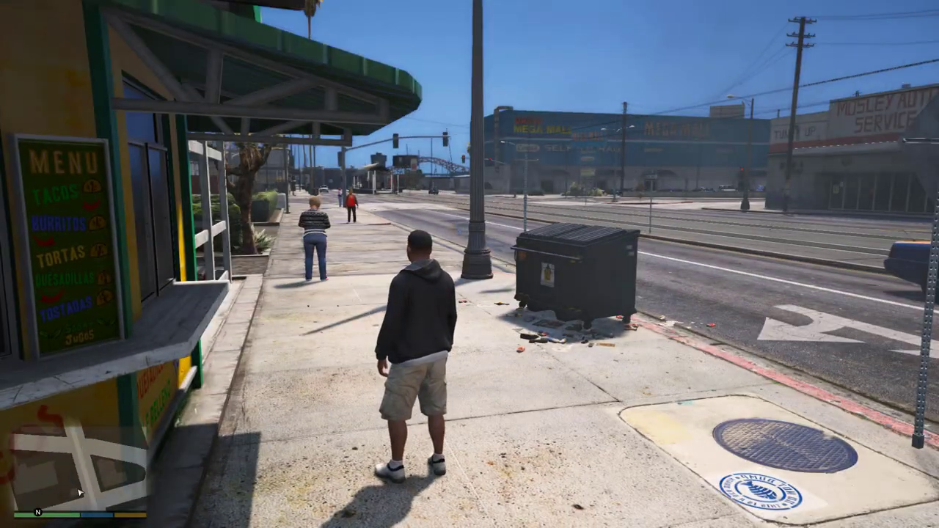
pyautogui.press('w')
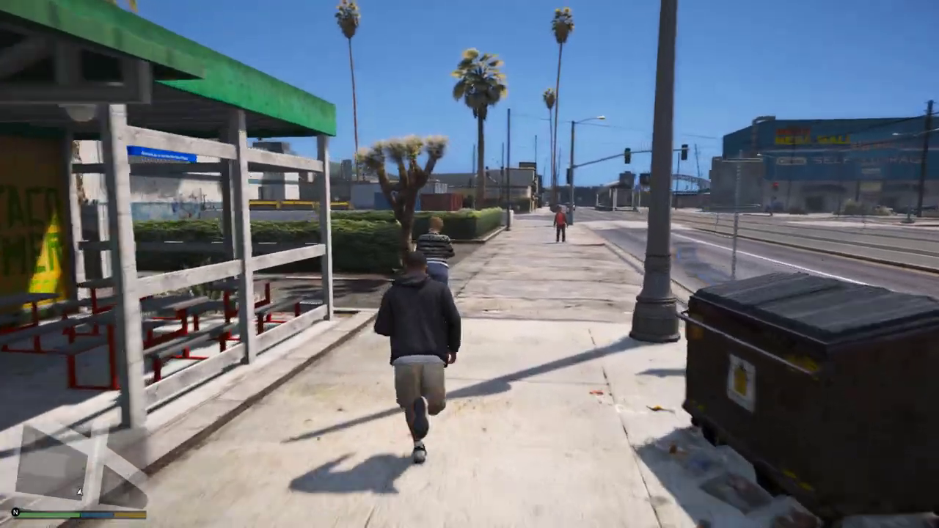
pyautogui.press('r')
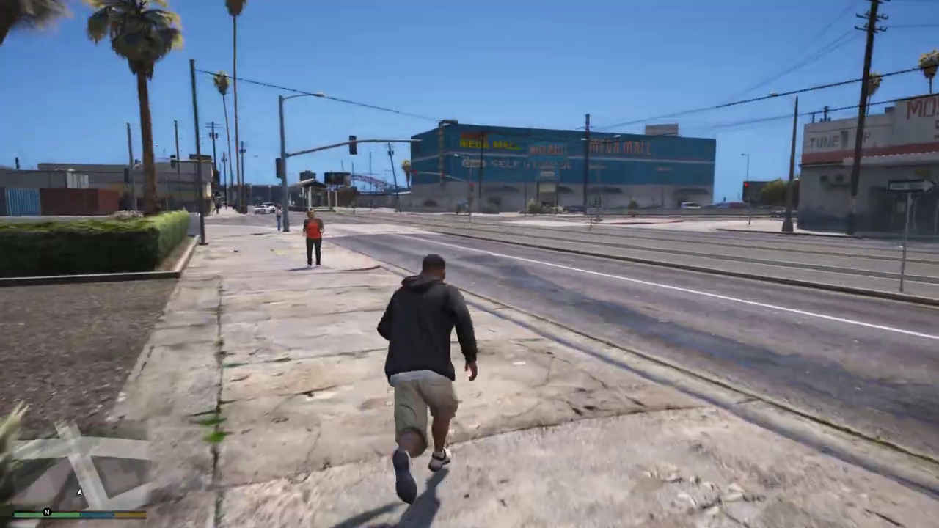
pyautogui.press('d')
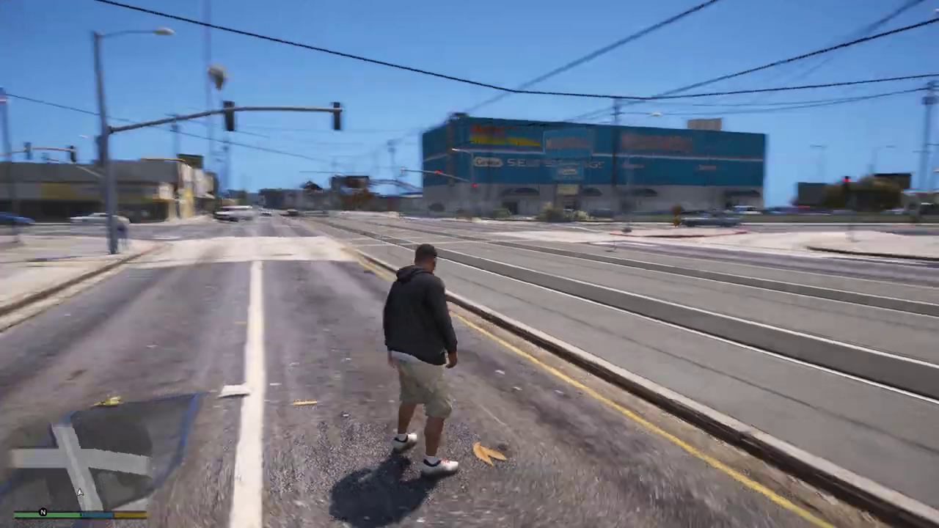
pyautogui.press('Tab')
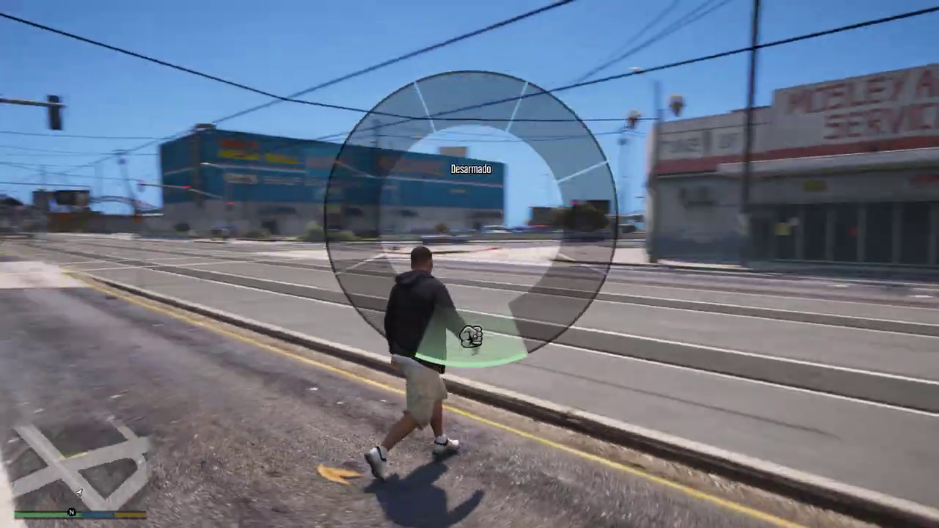
pyautogui.press('w')
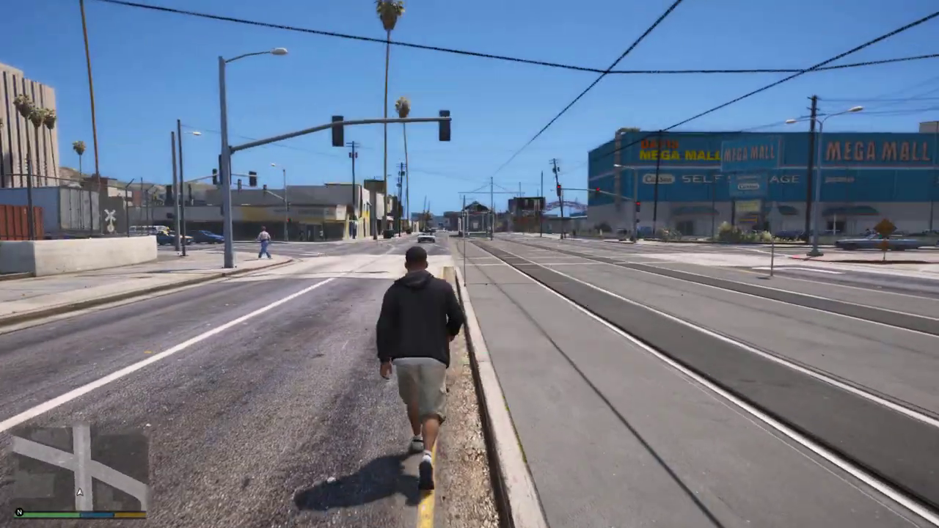
pyautogui.press('shift')
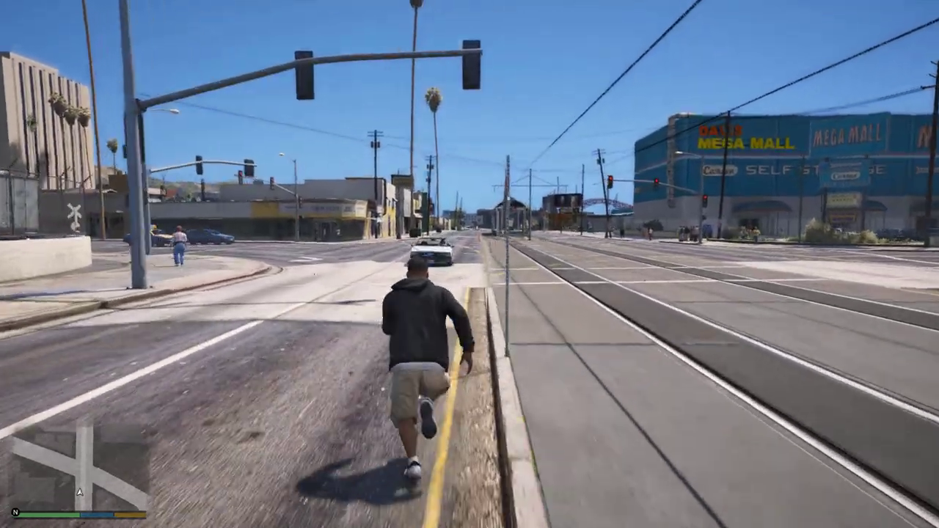
pyautogui.press('d')
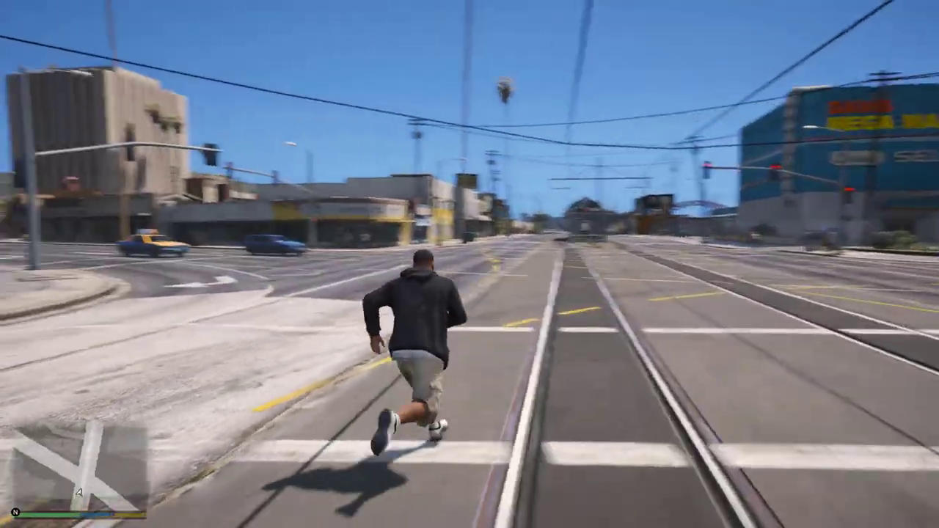
pyautogui.press('a')
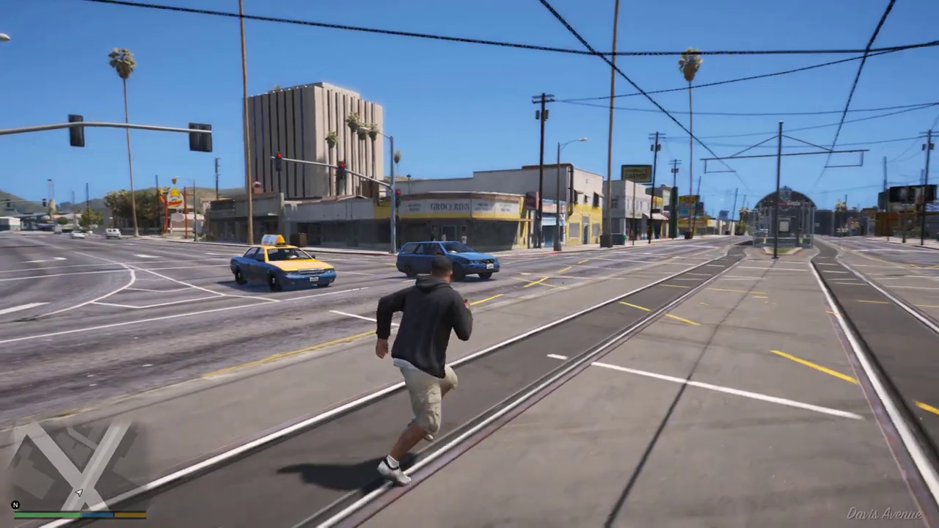
# Pause the game and examine the Gráficos settings, from video memory and display options to the texture, shadow and particle quality
pyautogui.press('Escape')
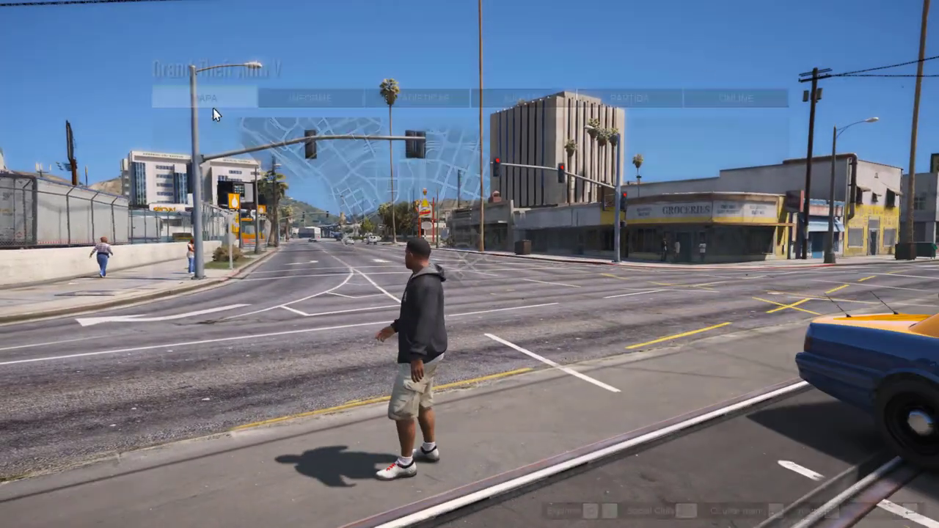
pyautogui.click(539, 100)
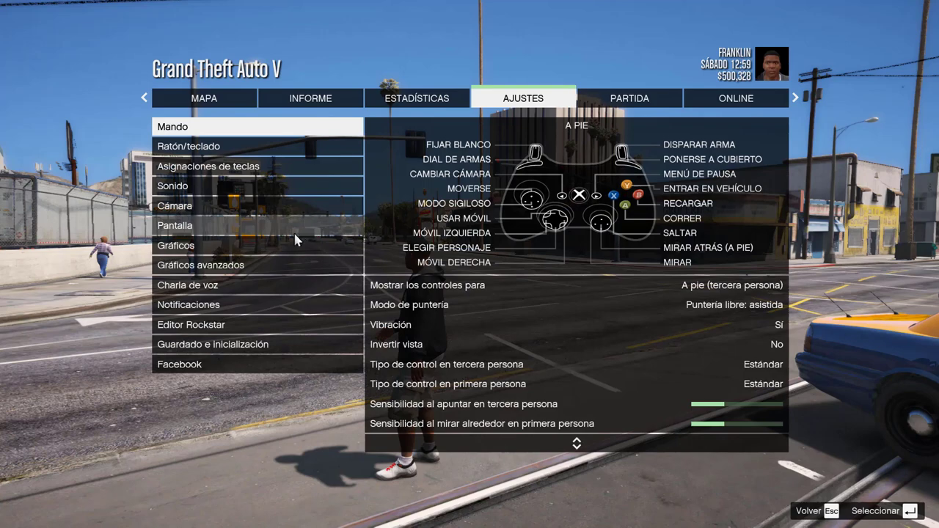
pyautogui.click(295, 245)
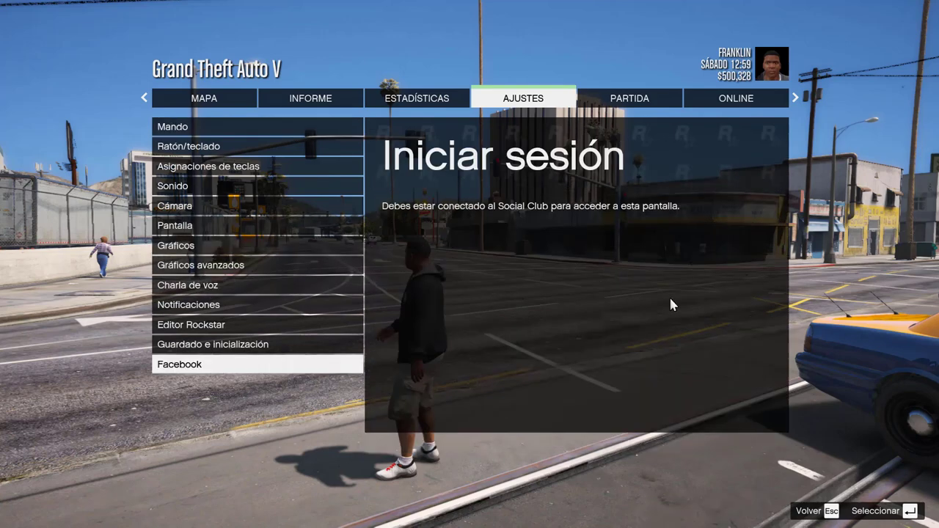
pyautogui.click(284, 308)
pyautogui.click(258, 268)
pyautogui.click(257, 246)
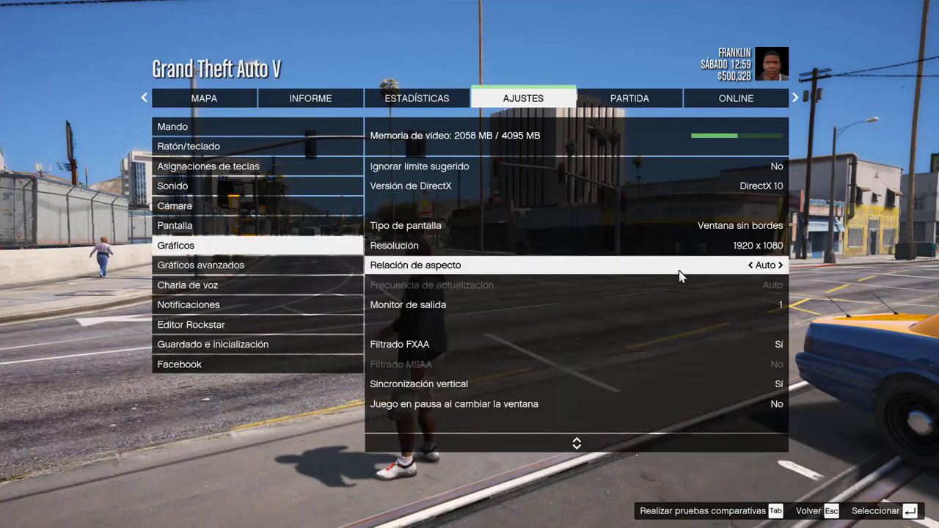
pyautogui.scroll(-10, 680, 273)
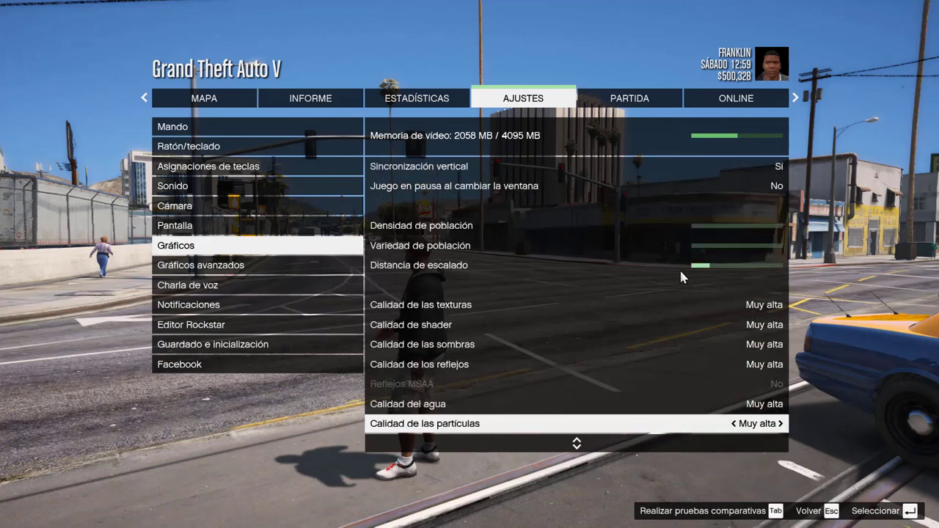
pyautogui.scroll(-8, 680, 276)
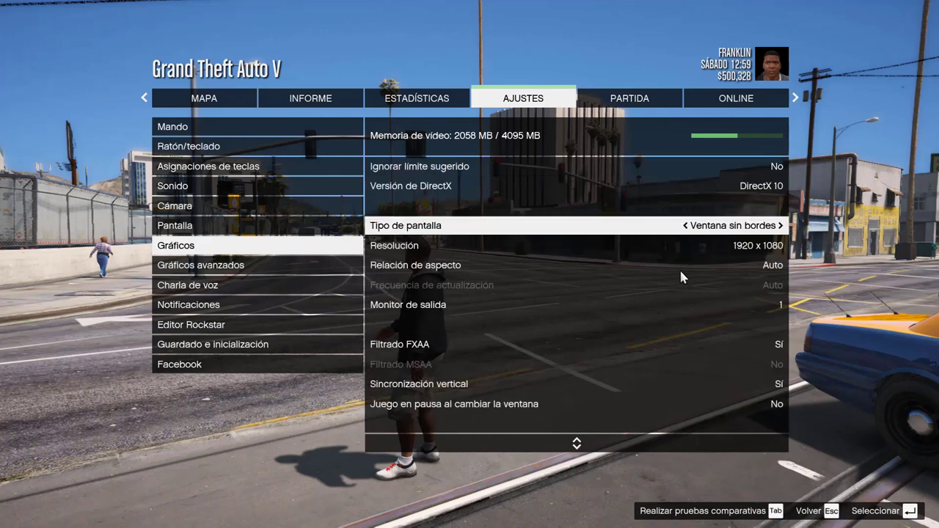
pyautogui.scroll(4, 680, 275)
# Read the "Mega pack de 980 coches reales para GTA V" article in the browser, checking its heading, required programs and download section
pyautogui.scroll(15, 681, 273)
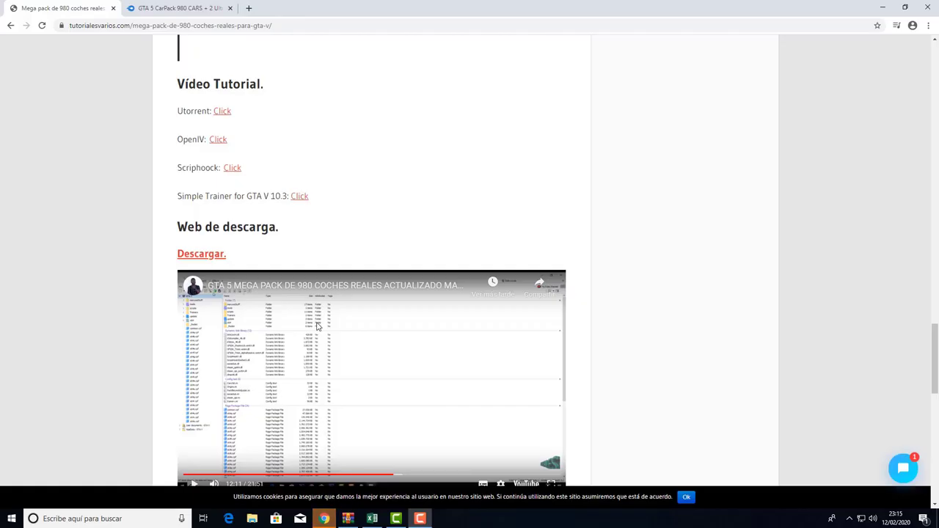
pyautogui.scroll(12, 308, 308)
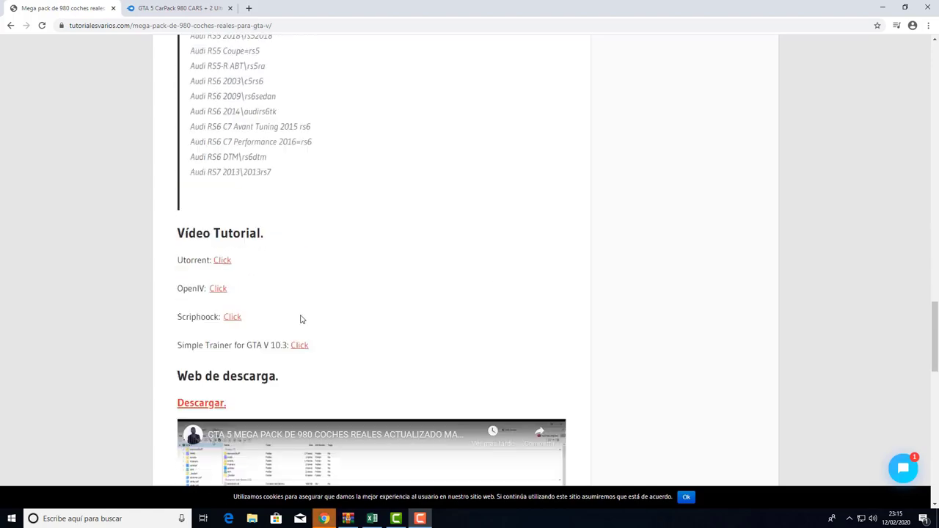
pyautogui.scroll(15, 282, 343)
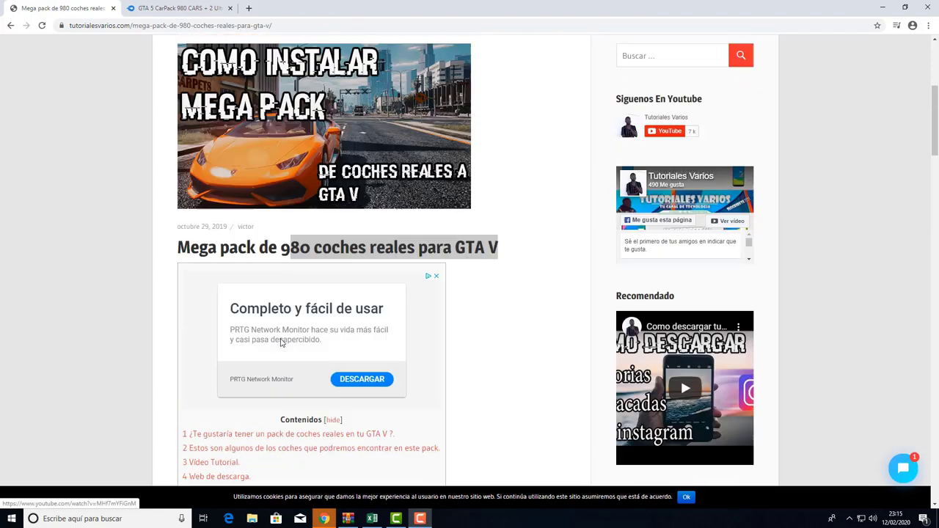
pyautogui.scroll(1, 286, 351)
pyautogui.scroll(-1, 286, 350)
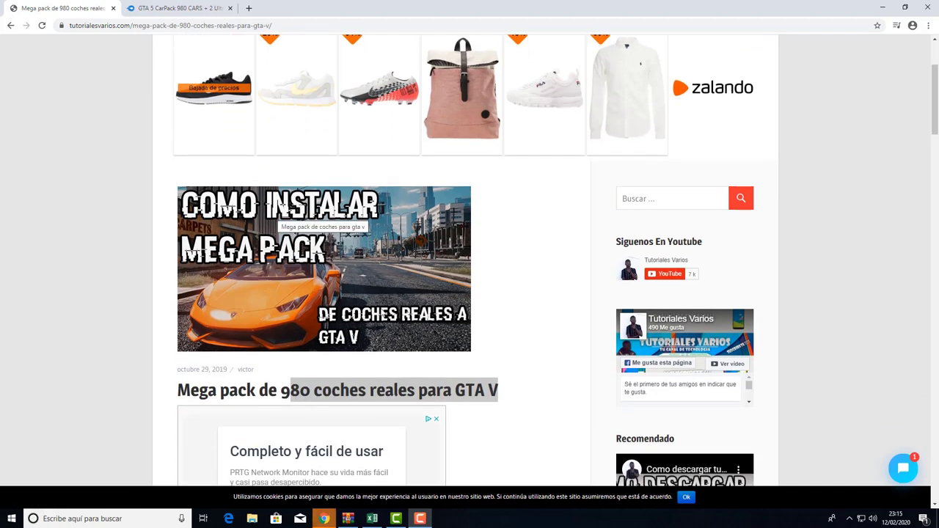
pyautogui.scroll(-1, 280, 341)
pyautogui.moveTo(279, 341); pyautogui.dragTo(314, 339)
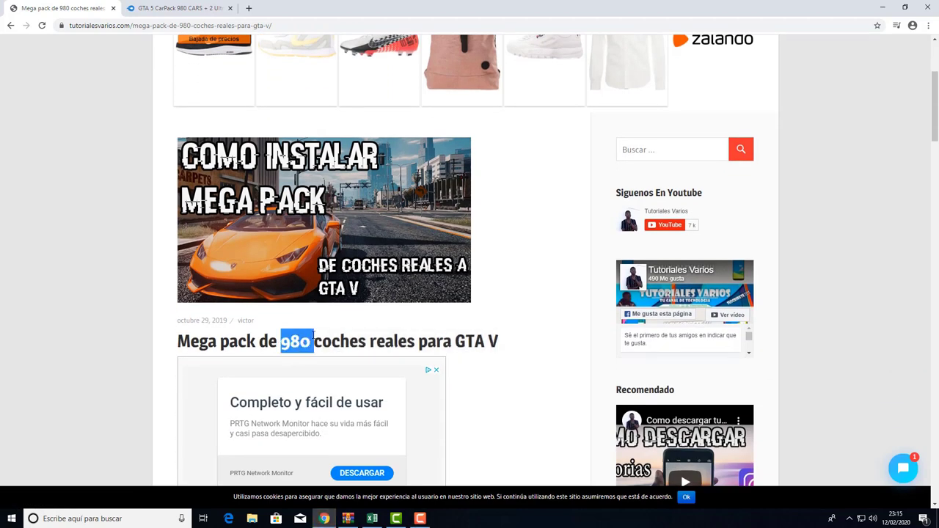
pyautogui.scroll(-15, 338, 359)
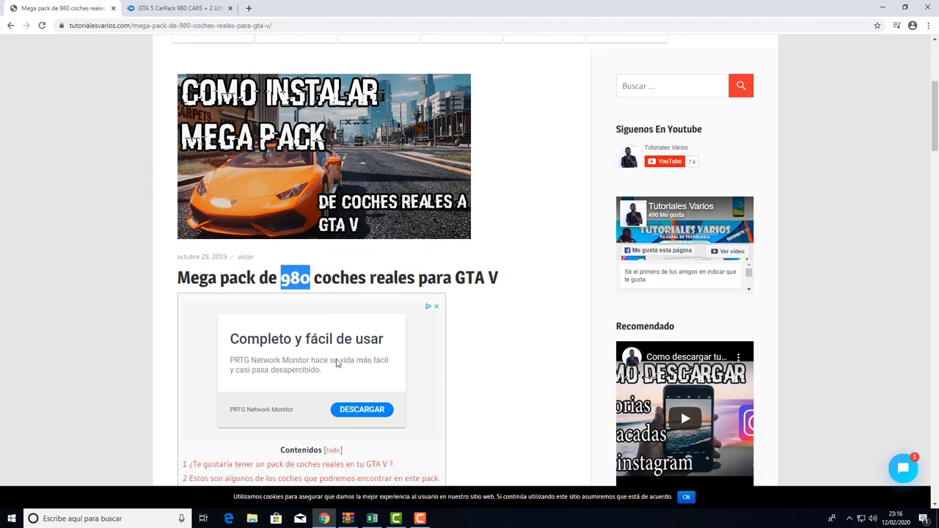
pyautogui.scroll(-12, 347, 359)
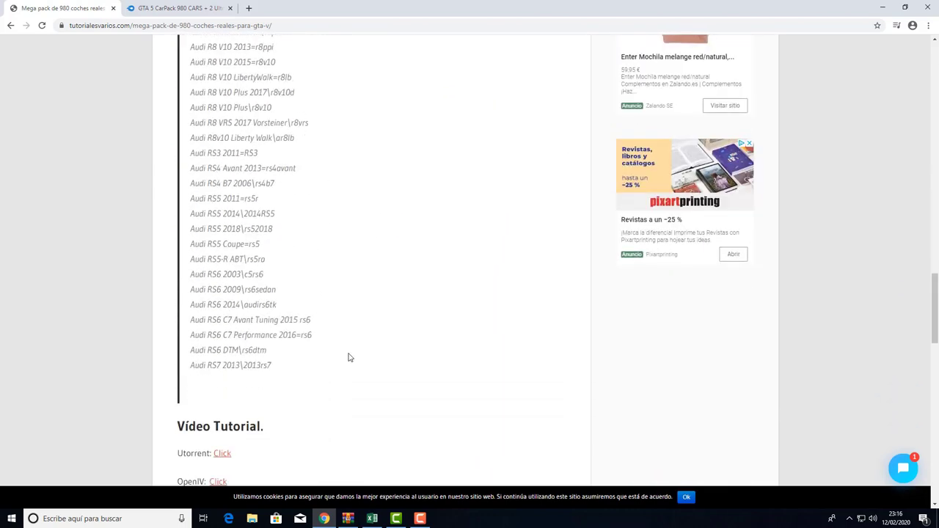
pyautogui.moveTo(177, 149); pyautogui.dragTo(300, 234)
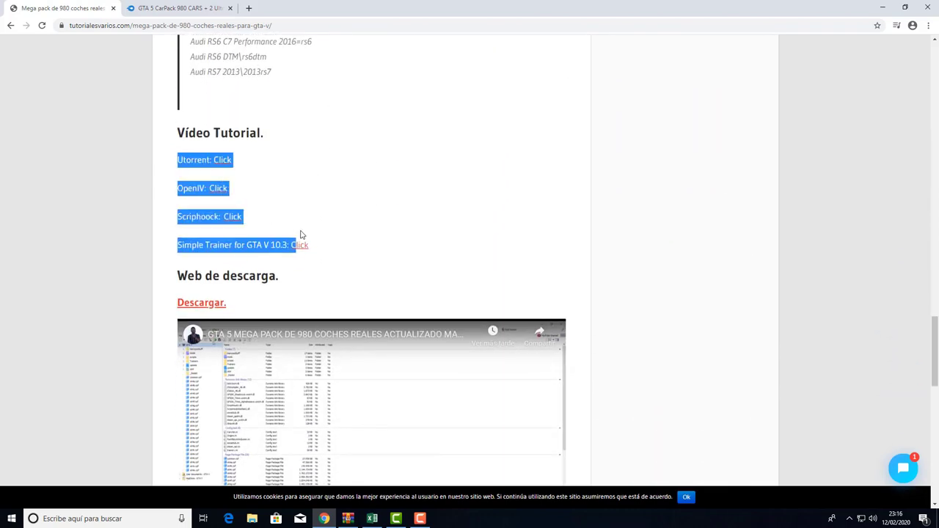
pyautogui.scroll(-3, 349, 257)
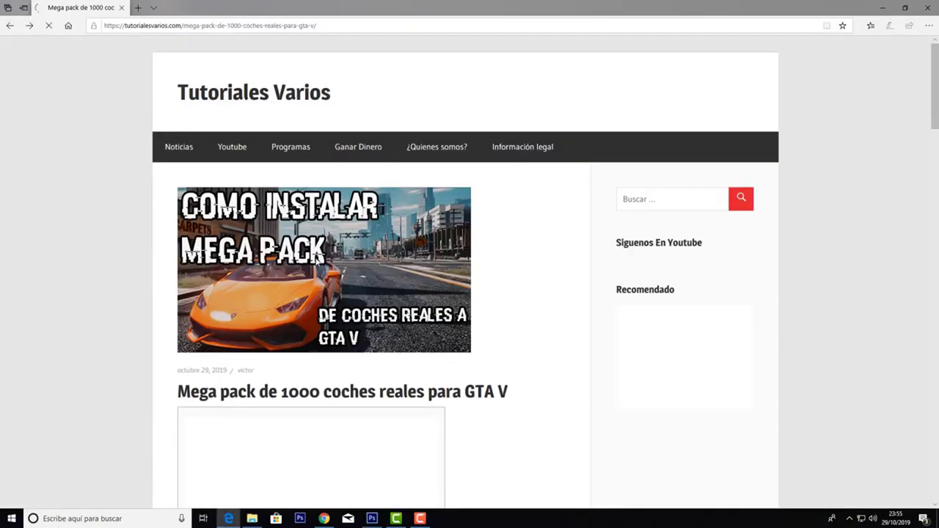
# Open the car pack's download link under "Web de descarga" in the "Mega pack de 1000 coches reales para GTA V" article
pyautogui.scroll(-15, 379, 308)
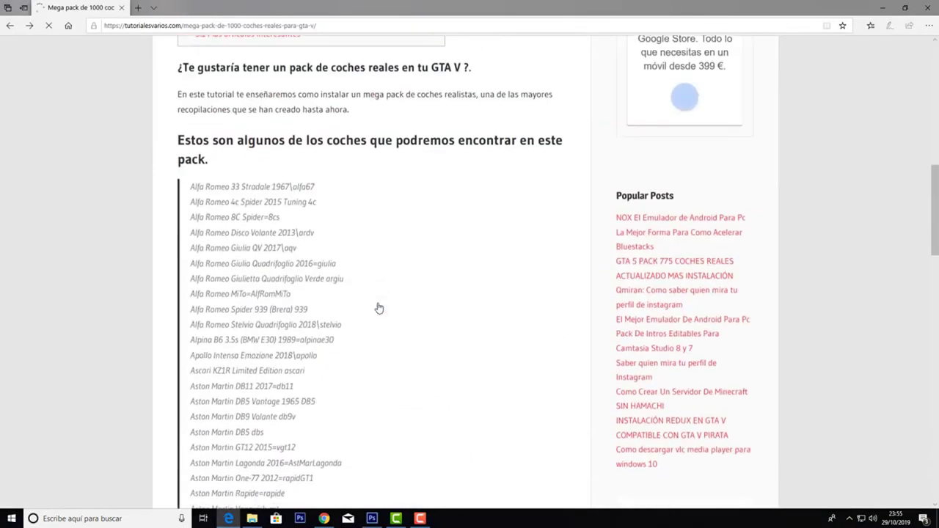
pyautogui.scroll(-10, 379, 308)
pyautogui.scroll(4, 330, 302)
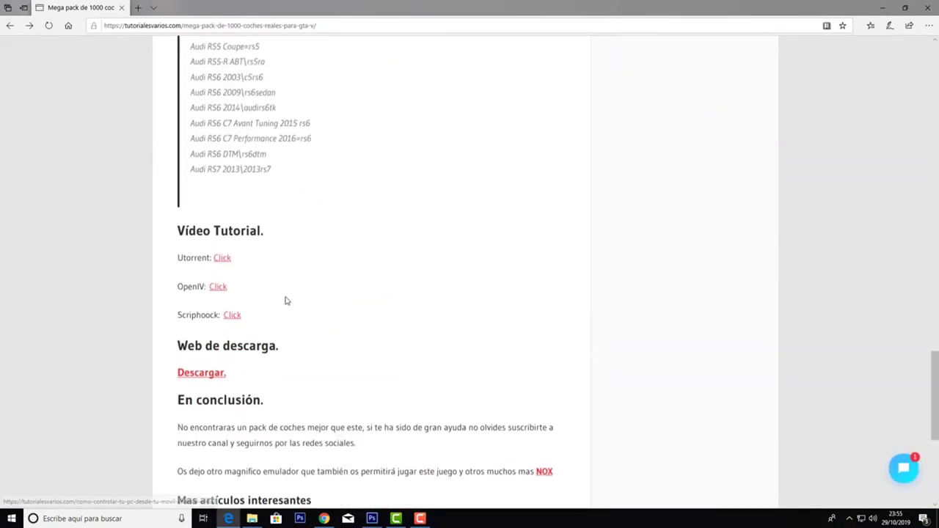
pyautogui.click(214, 377)
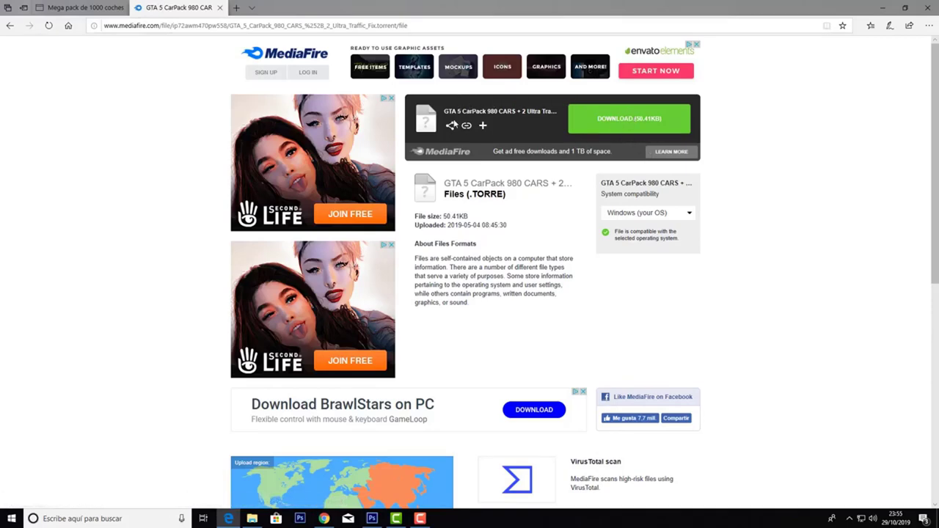
# Download the GTA 5 CarPack 980 CARS + 2 Ultra Traffic Fix torrent from MediaFire, close the pop-up window, and open the file in BitTorrent
pyautogui.click(604, 118)
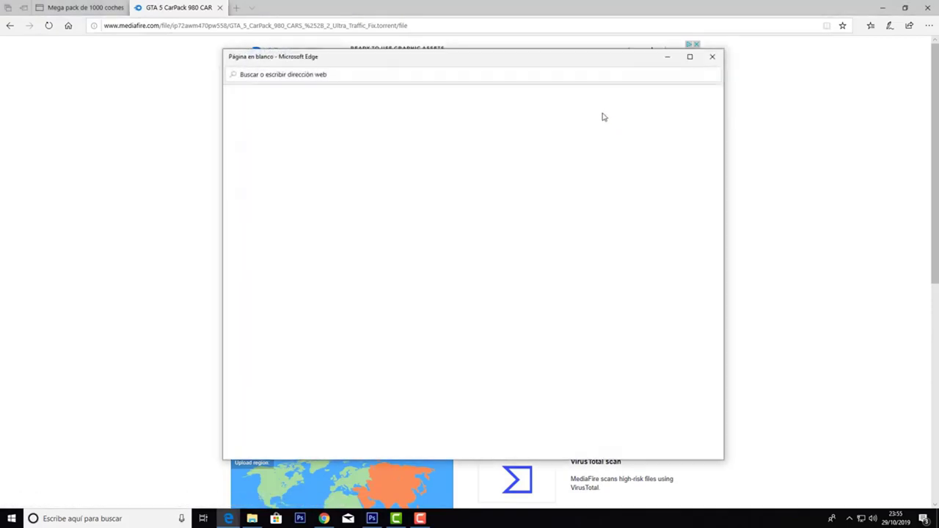
pyautogui.click(711, 56)
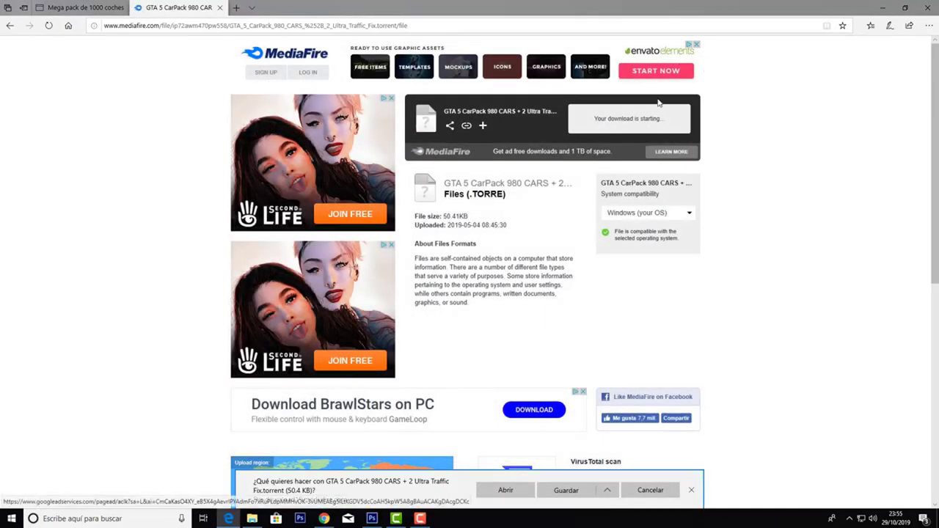
pyautogui.click(496, 490)
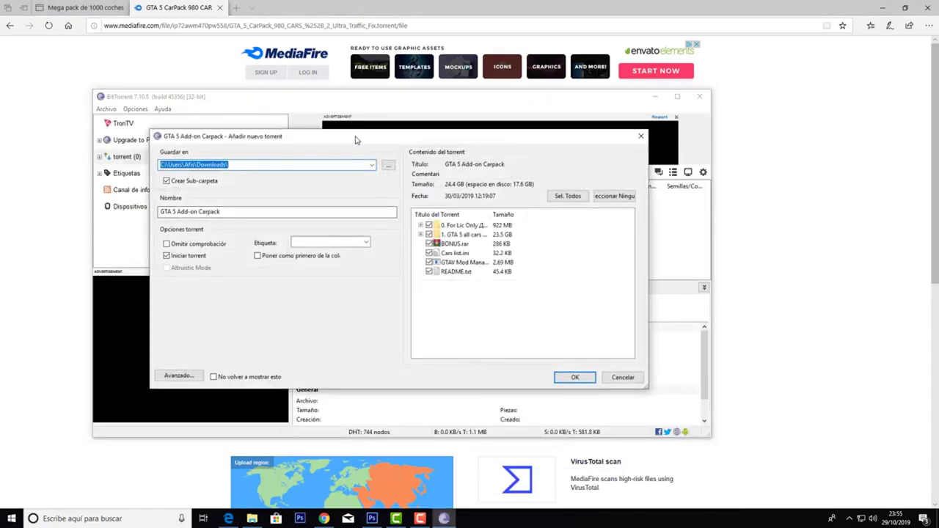
# Try to add the GTA 5 Add-on Carpack torrent with the default Downloads folder as its save location
pyautogui.moveTo(355, 140); pyautogui.dragTo(399, 152)
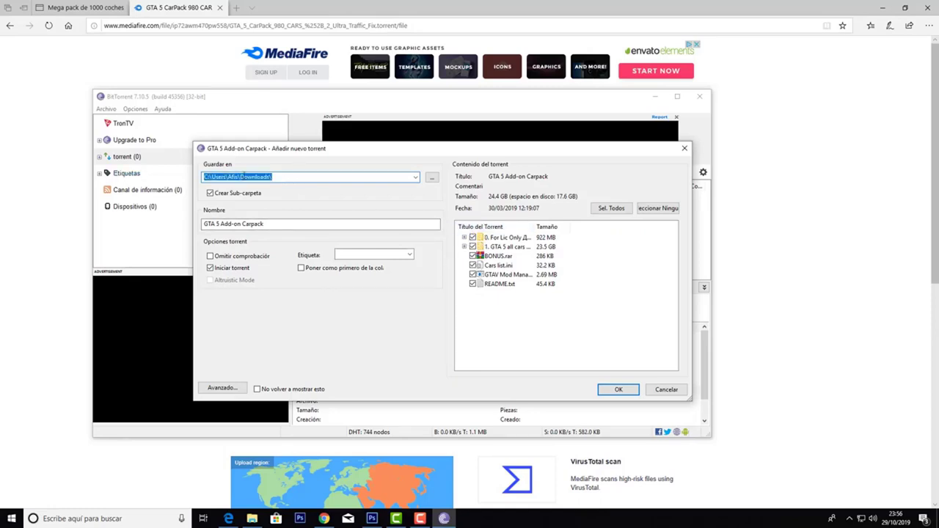
pyautogui.click(610, 391)
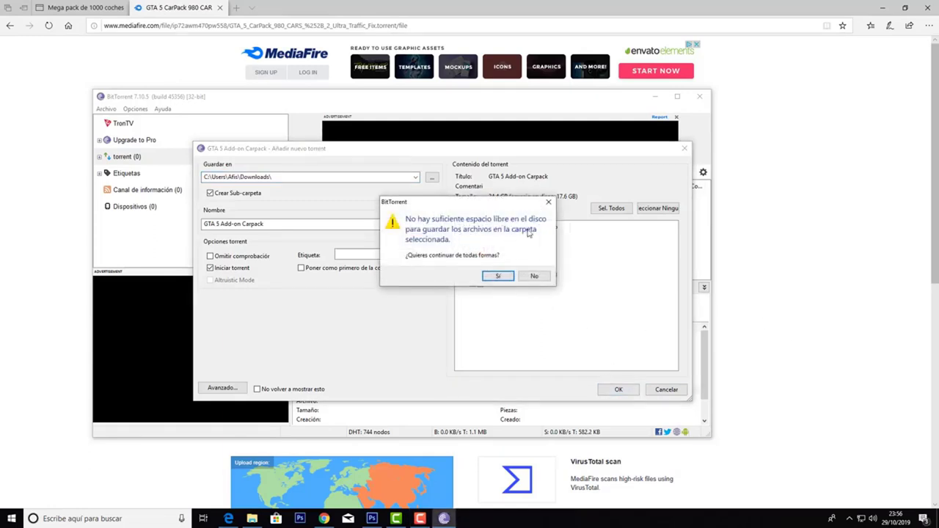
pyautogui.click(546, 203)
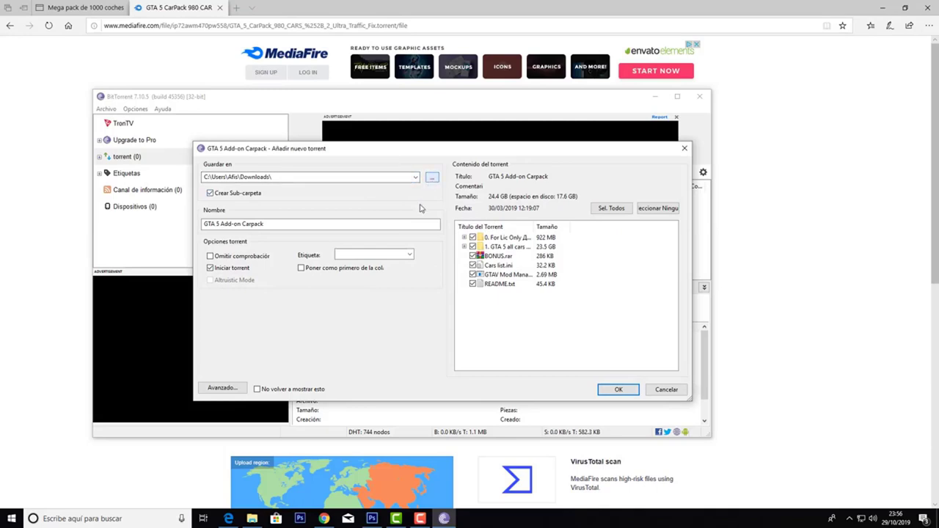
# Set the torrent's save location to the Datos (D:) drive and start downloading GTA 5 Add-on Carpack
pyautogui.click(416, 178)
pyautogui.click(437, 180)
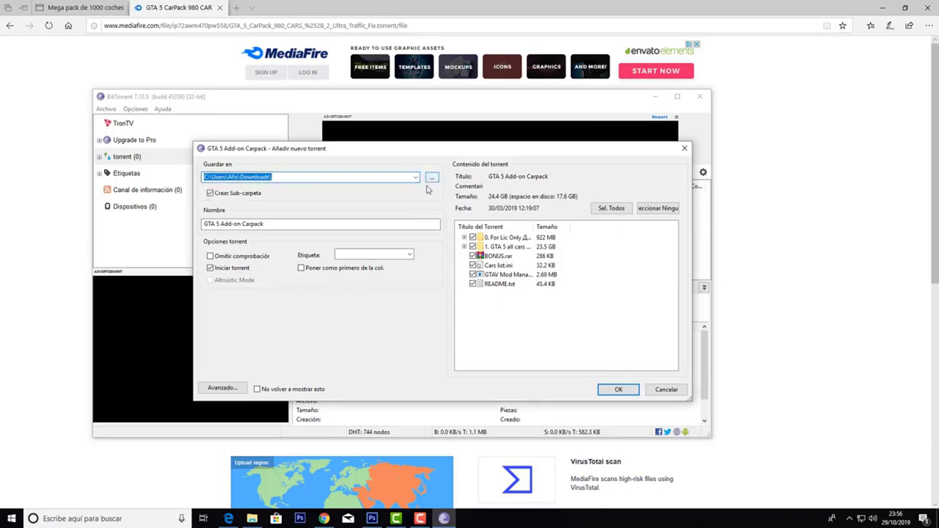
pyautogui.click(432, 177)
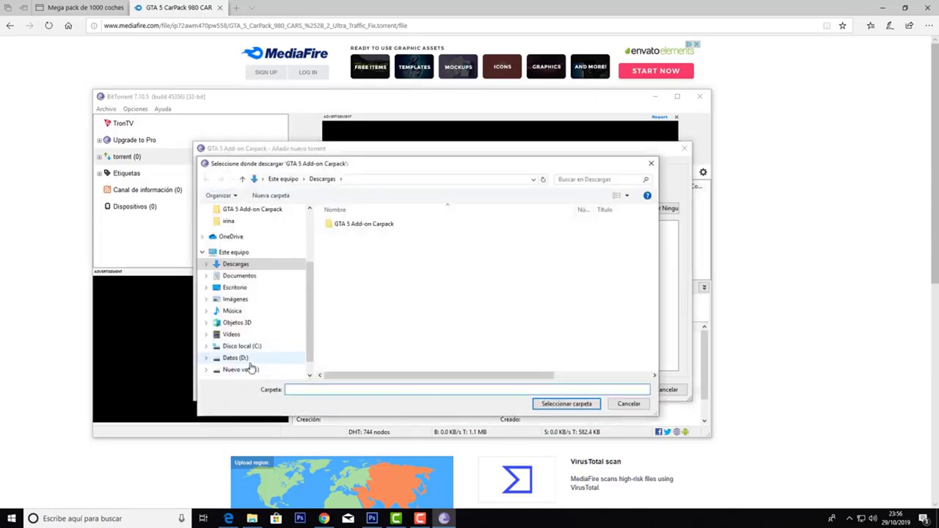
pyautogui.click(249, 357)
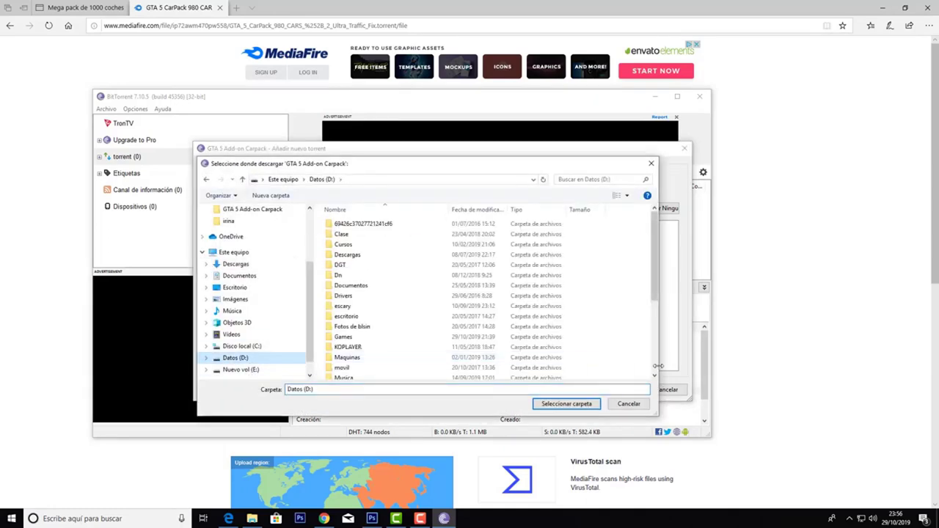
pyautogui.click(572, 406)
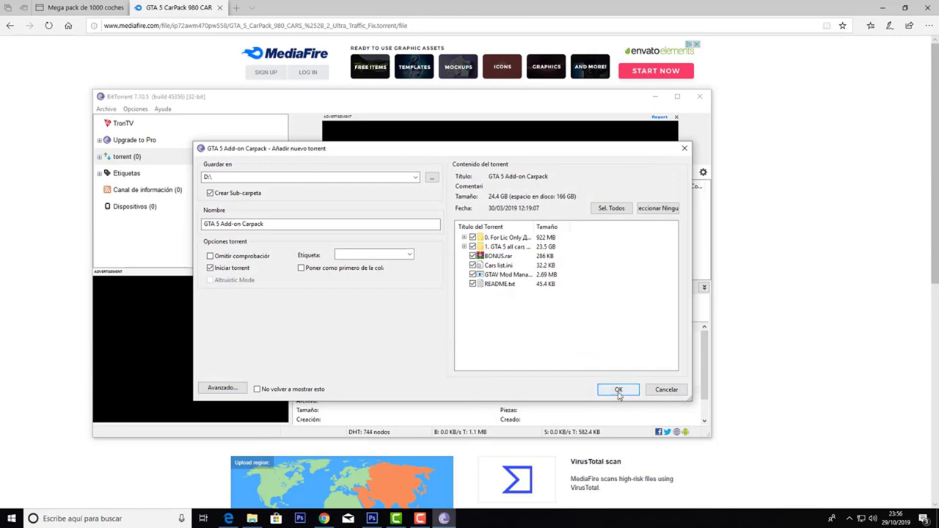
pyautogui.click(618, 390)
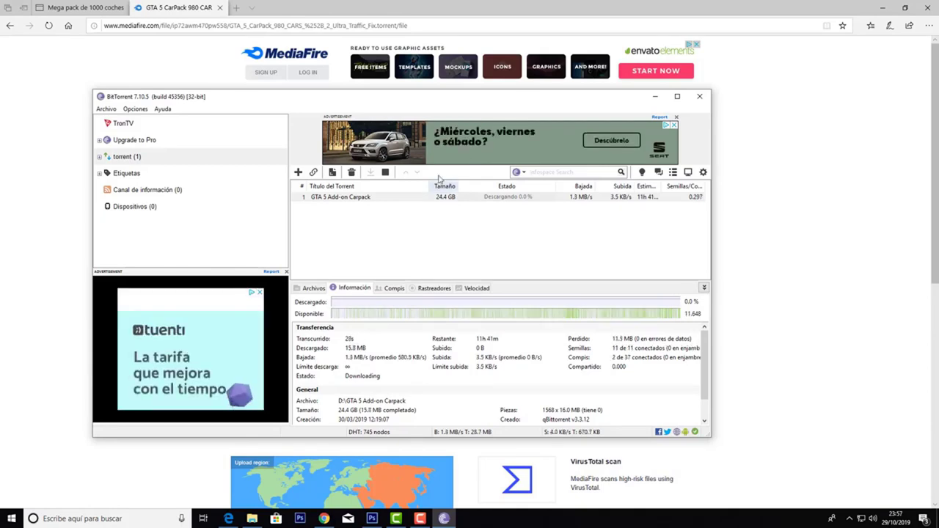
pyautogui.click(403, 87)
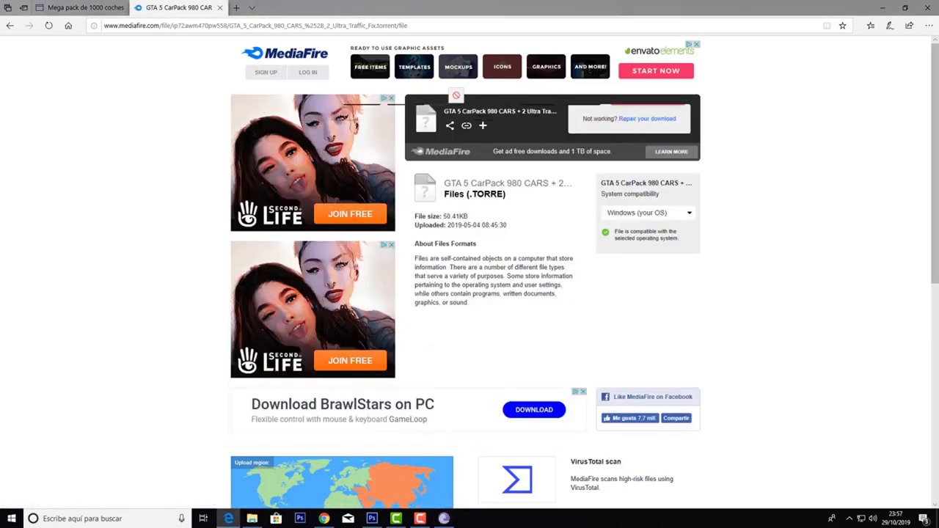
pyautogui.scroll(-3, 544, 320)
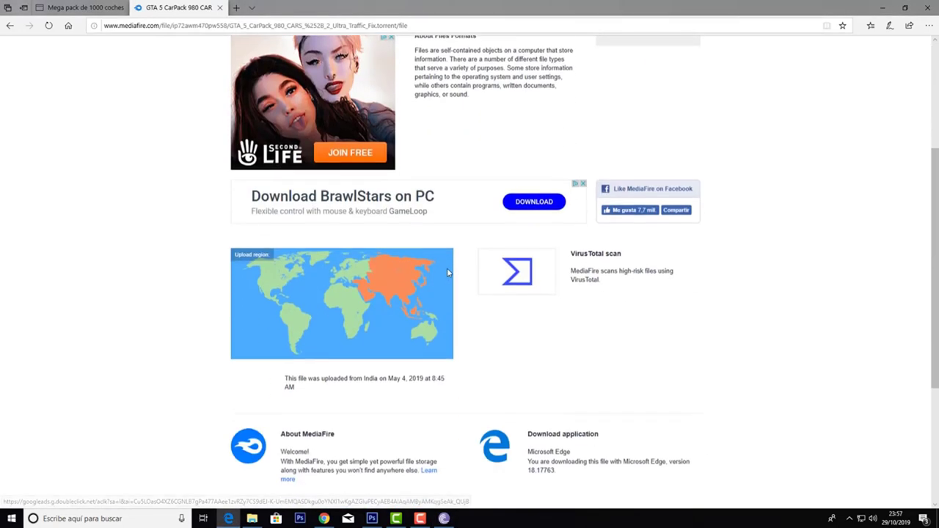
pyautogui.scroll(3, 557, 293)
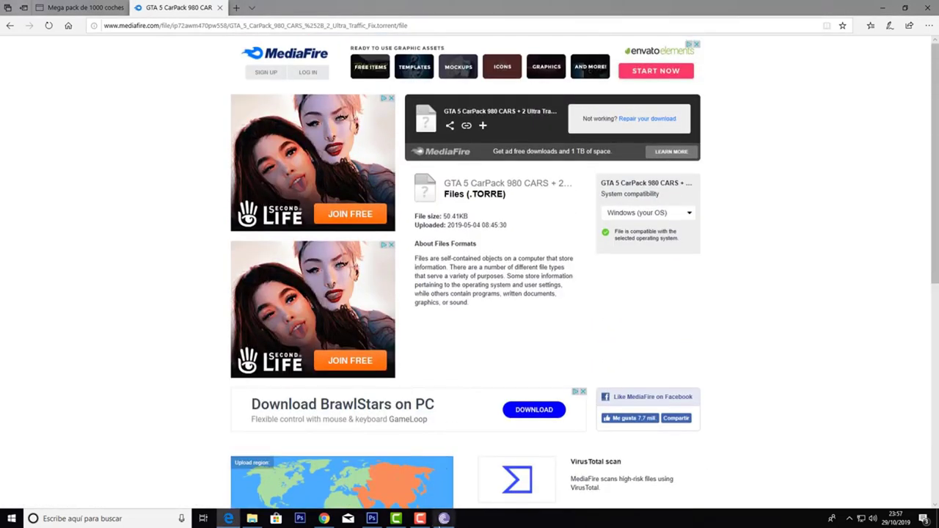
pyautogui.click(443, 519)
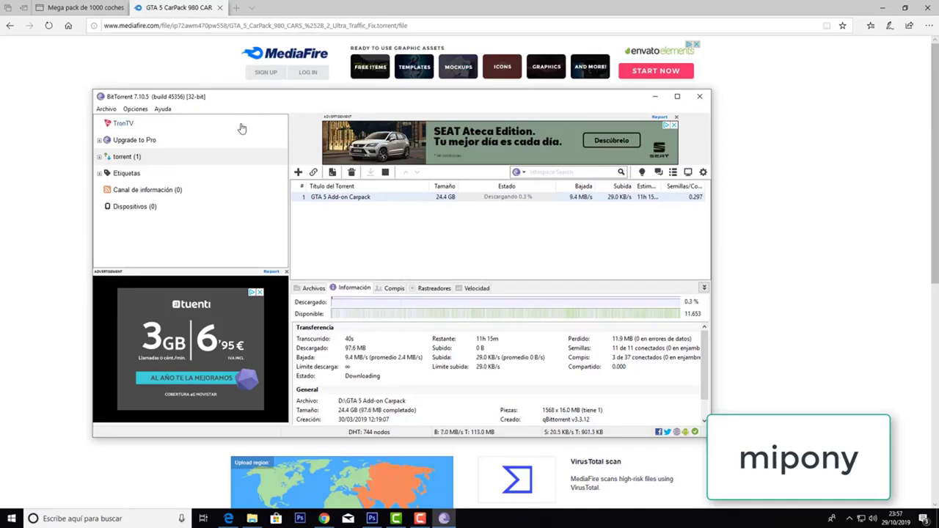
# Remove the GTA 5 Add-on Carpack torrent together with its downloaded data, and close BitTorrent
pyautogui.click(468, 231)
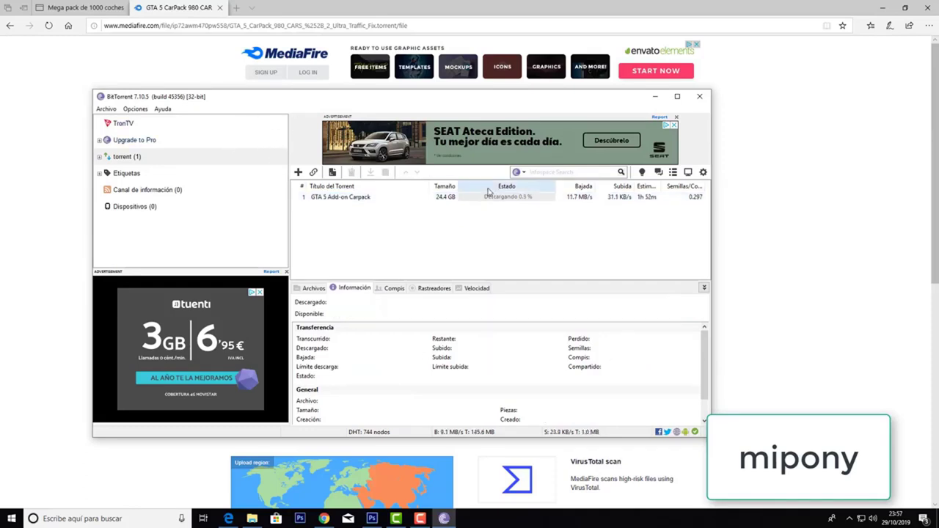
pyautogui.rightClick(464, 197)
pyautogui.moveTo(518, 373)
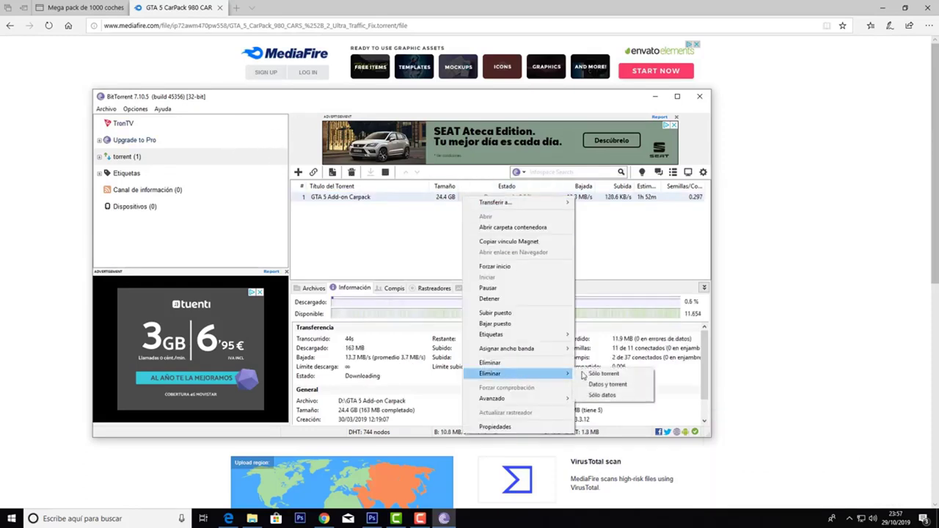
pyautogui.click(609, 383)
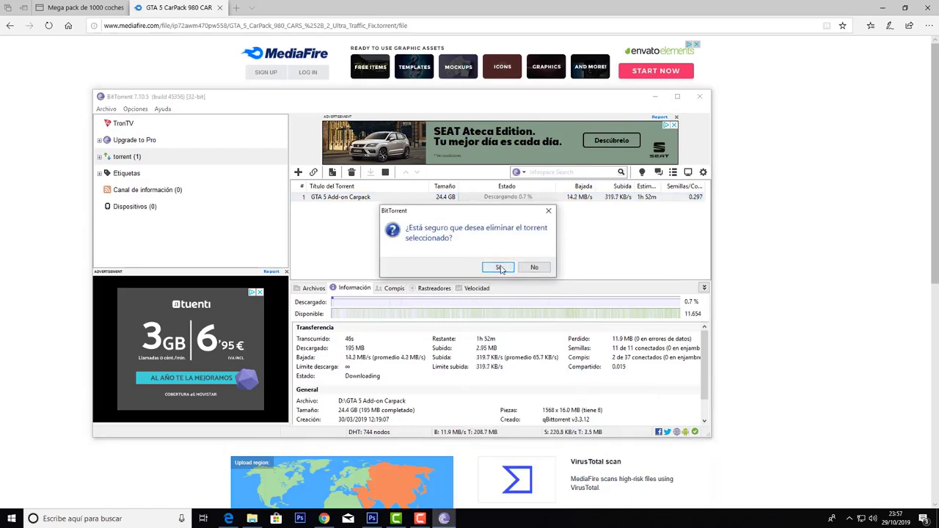
pyautogui.click(499, 269)
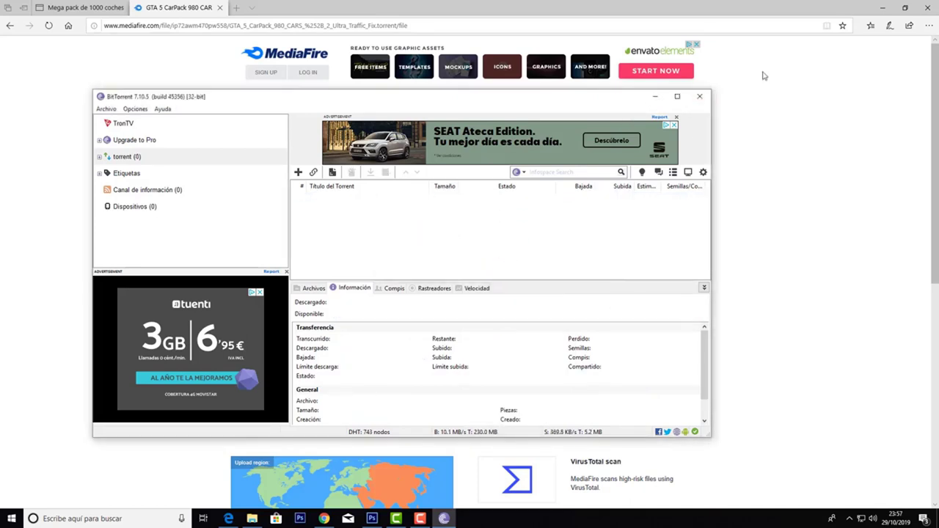
pyautogui.click(699, 96)
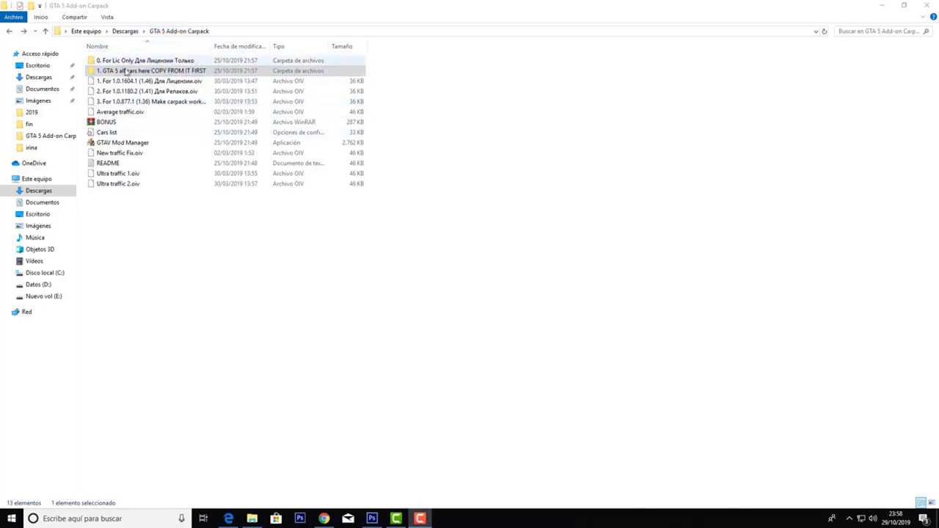
# Look inside the car pack's "1. GTA 5 all cars here COPY FROM IT FIRST" folder and return to its parent folder
pyautogui.doubleClick(121, 71)
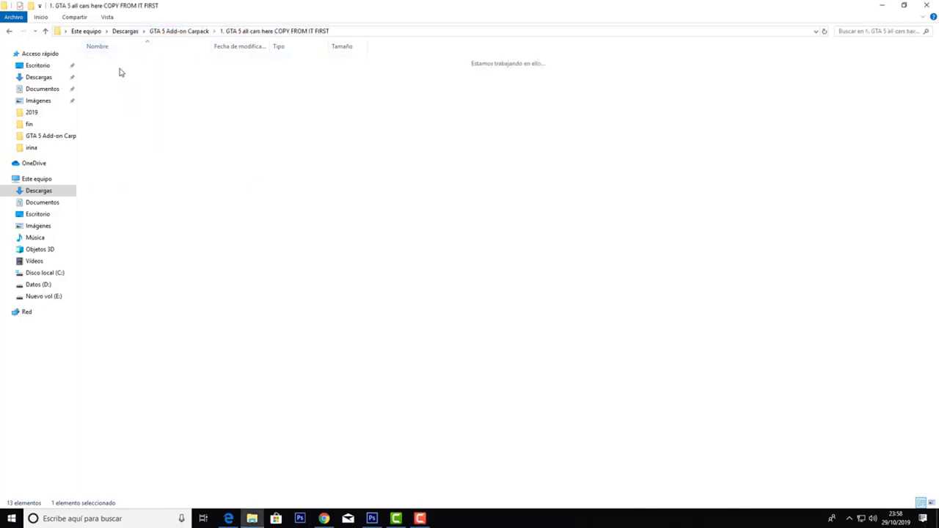
pyautogui.click(11, 32)
pyautogui.moveTo(179, 329); pyautogui.dragTo(172, 13)
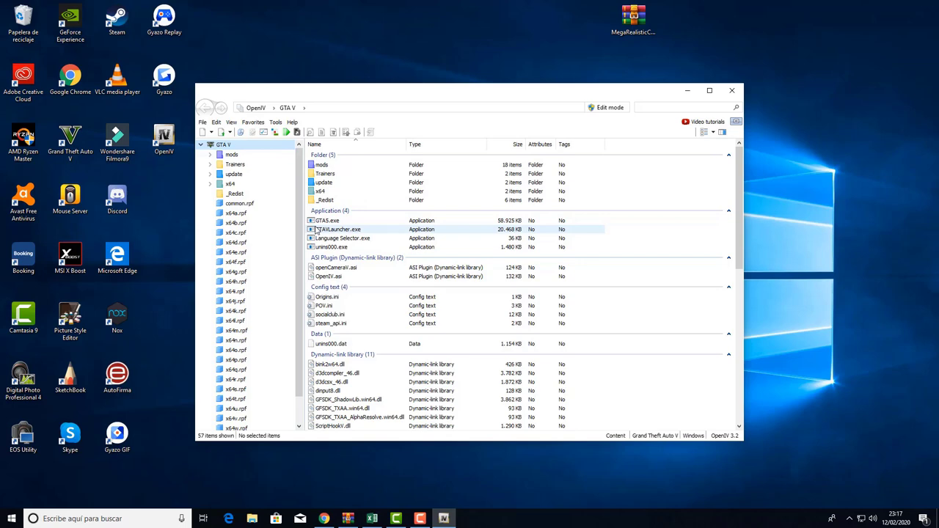
# Start choosing a package to install in OpenIV and browse to the Descargas\Desc\GTA 5 Add-on Carpack folder on Datos (D:)
pyautogui.scroll(-3, 350, 278)
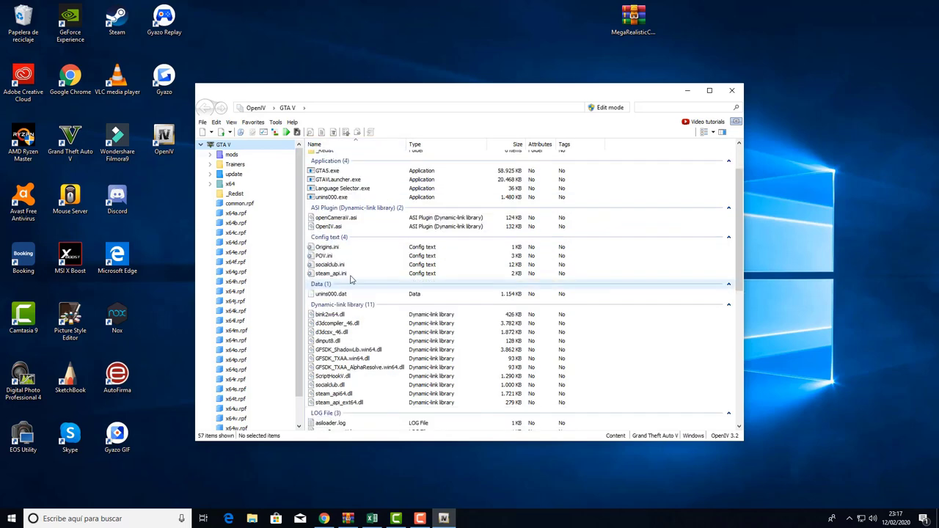
pyautogui.scroll(3, 425, 343)
pyautogui.scroll(-3, 426, 343)
pyautogui.scroll(3, 425, 343)
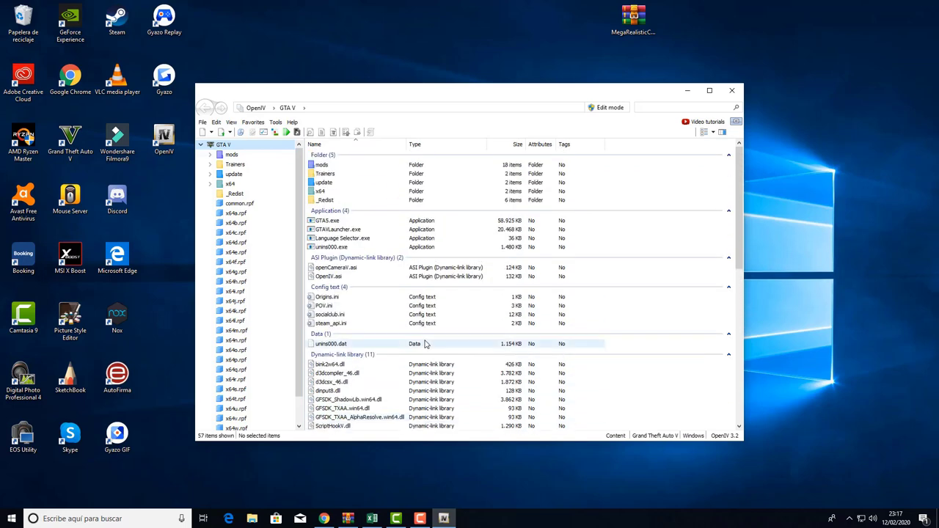
pyautogui.click(275, 132)
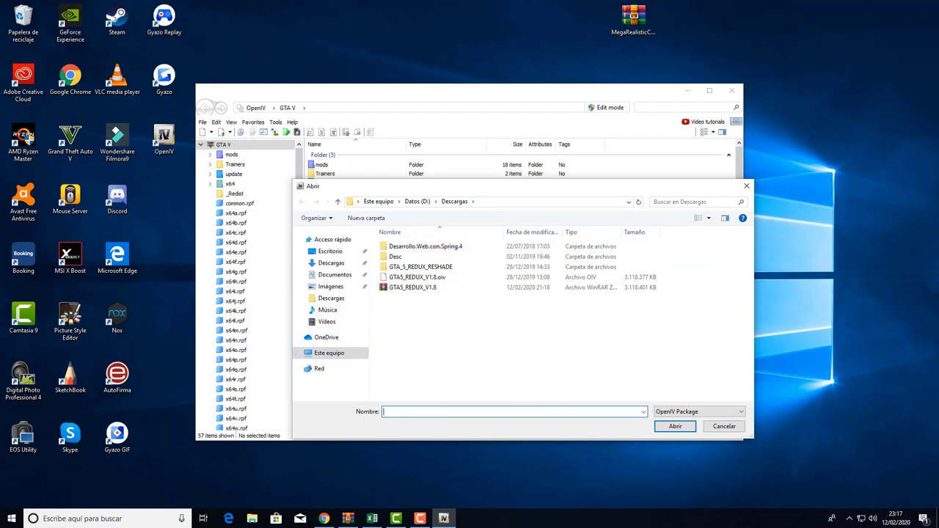
pyautogui.doubleClick(413, 256)
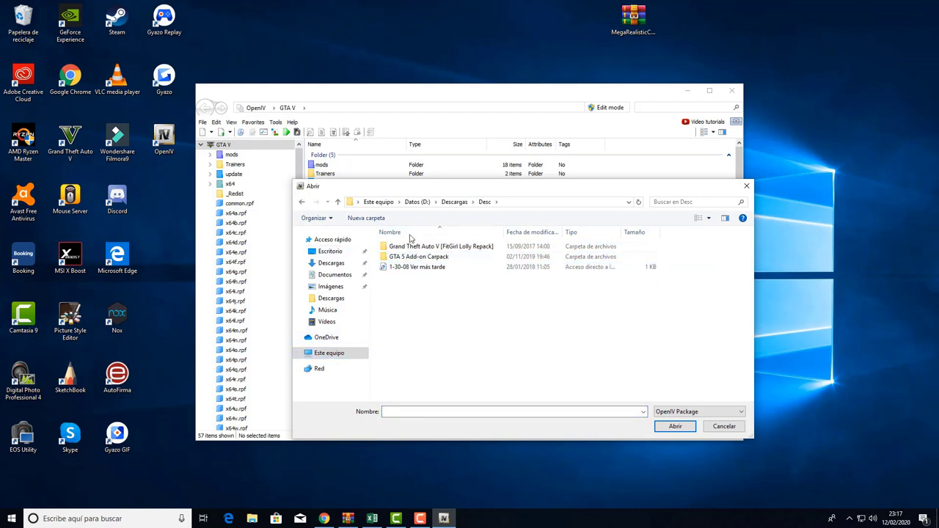
pyautogui.doubleClick(422, 258)
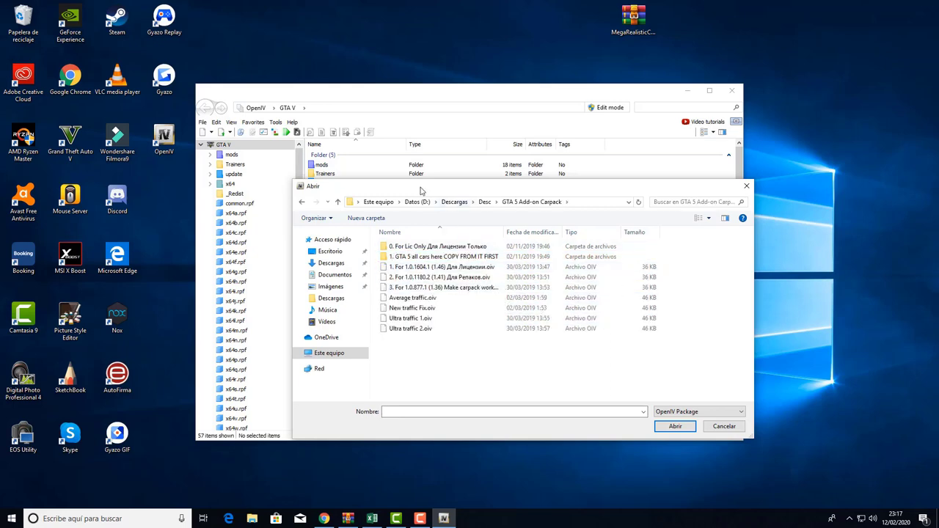
pyautogui.moveTo(433, 185); pyautogui.dragTo(310, 150)
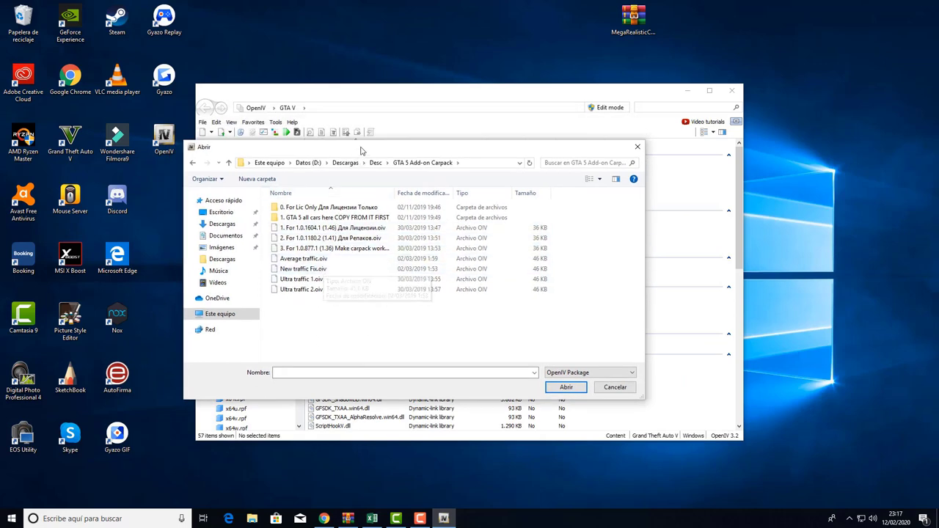
pyautogui.doubleClick(300, 266)
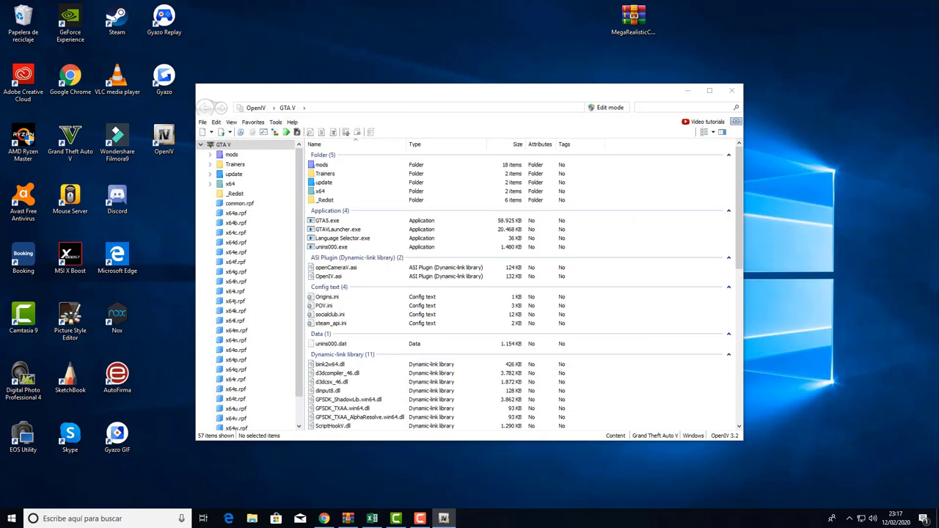
# Examine the file details in the properties of the Grand Theft Auto V desktop shortcut and close them
pyautogui.click(63, 129)
pyautogui.rightClick(79, 138)
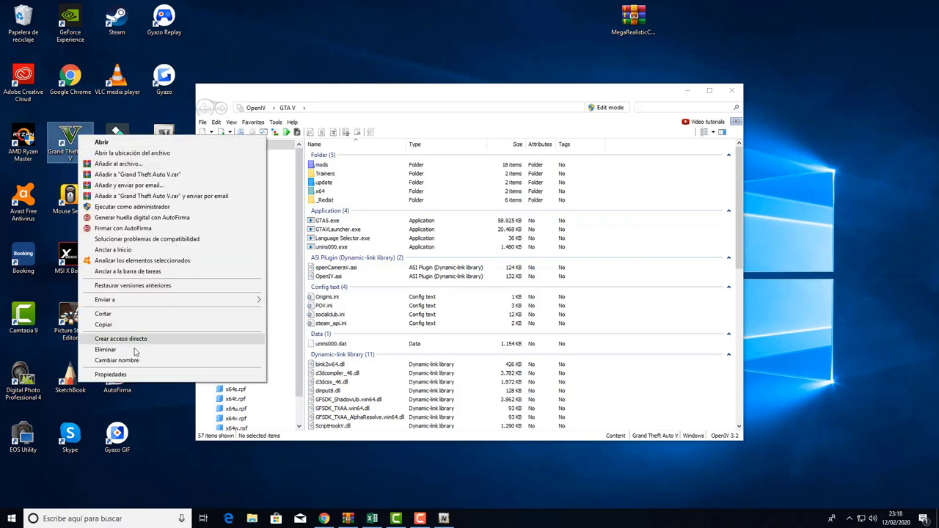
pyautogui.click(145, 374)
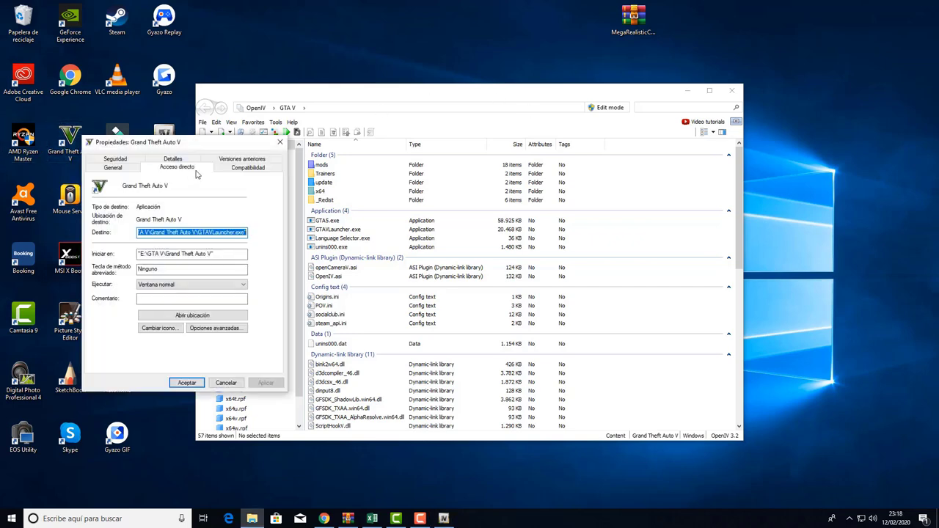
pyautogui.click(172, 159)
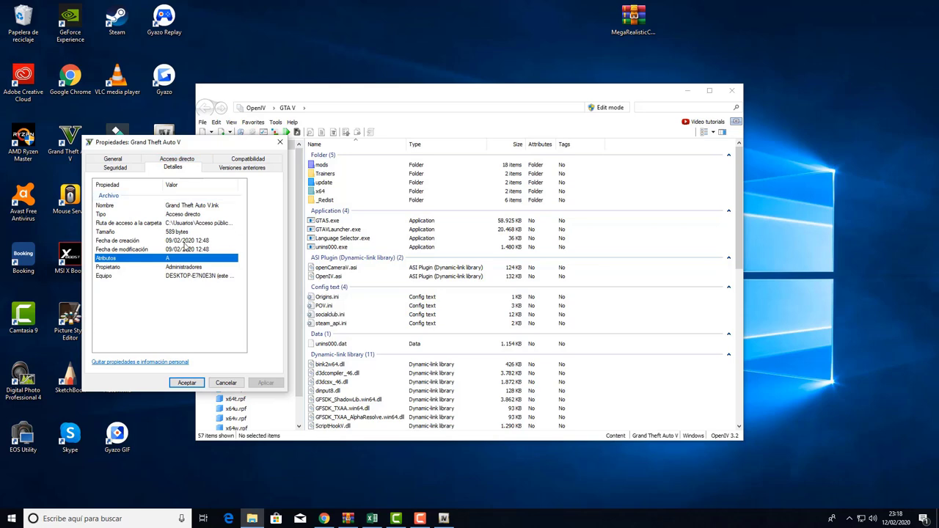
pyautogui.click(280, 141)
# Go to the Grand Theft Auto V shortcut's file location and check the product version in the GTA5 application's properties
pyautogui.rightClick(71, 141)
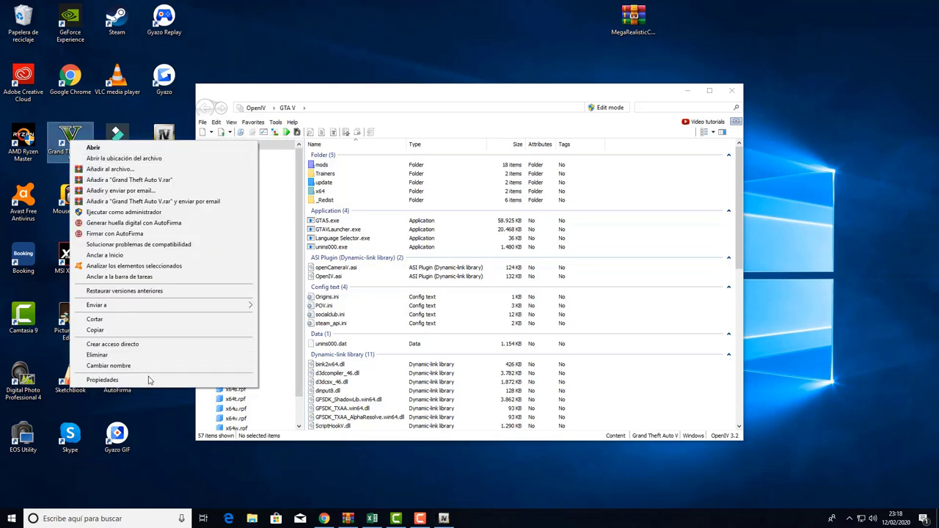
pyautogui.click(141, 160)
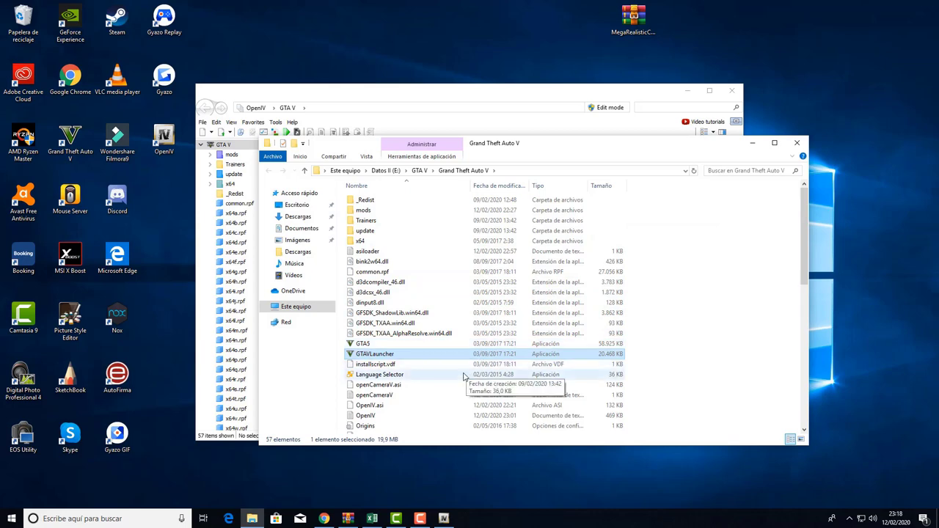
pyautogui.click(403, 375)
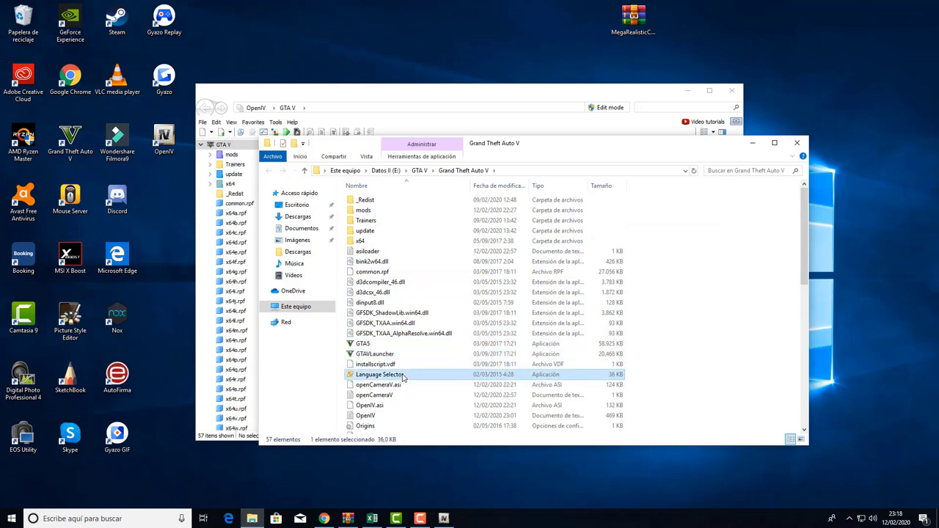
pyautogui.click(380, 348)
pyautogui.rightClick(382, 350)
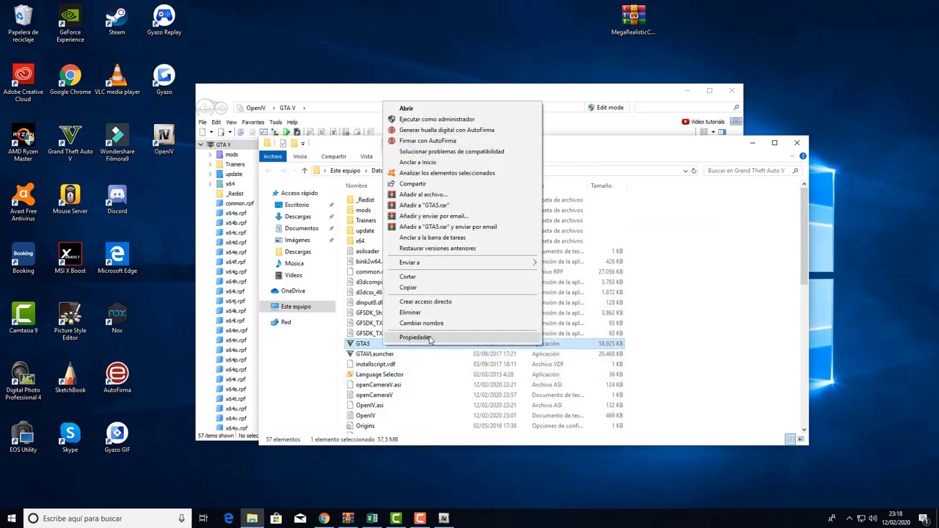
pyautogui.click(429, 339)
pyautogui.click(494, 278)
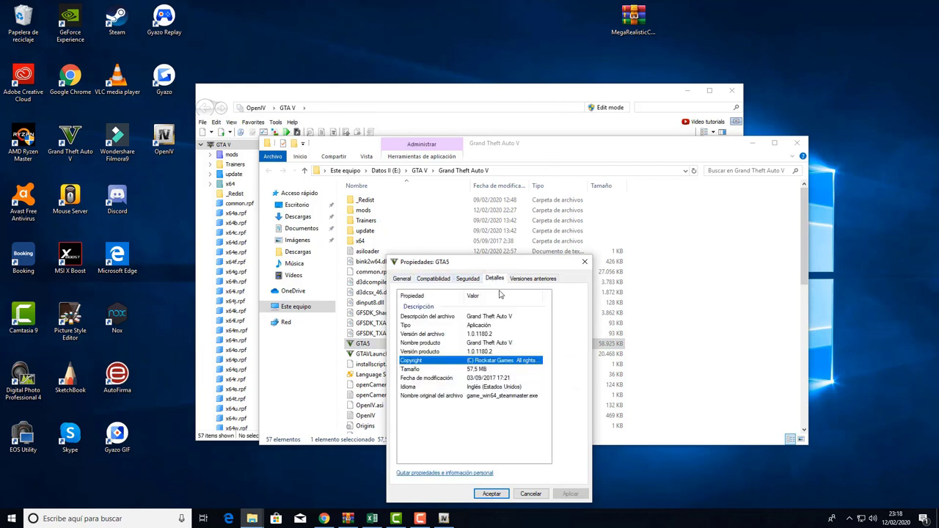
pyautogui.click(408, 353)
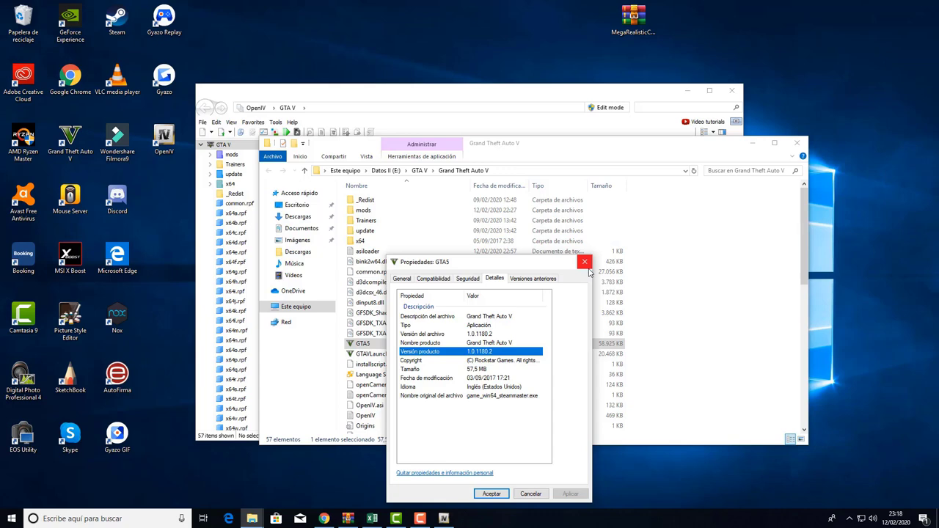
pyautogui.click(584, 262)
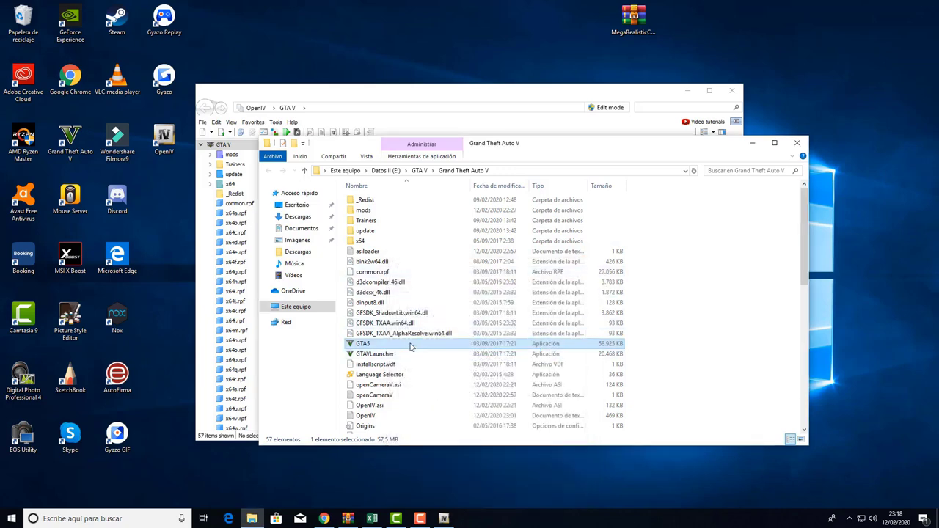
# Bring back OpenIV's package selection, reopen the game folder and recheck the GTA5 application's product version for comparison with the packages
pyautogui.hotkey('alt', 'Tab')
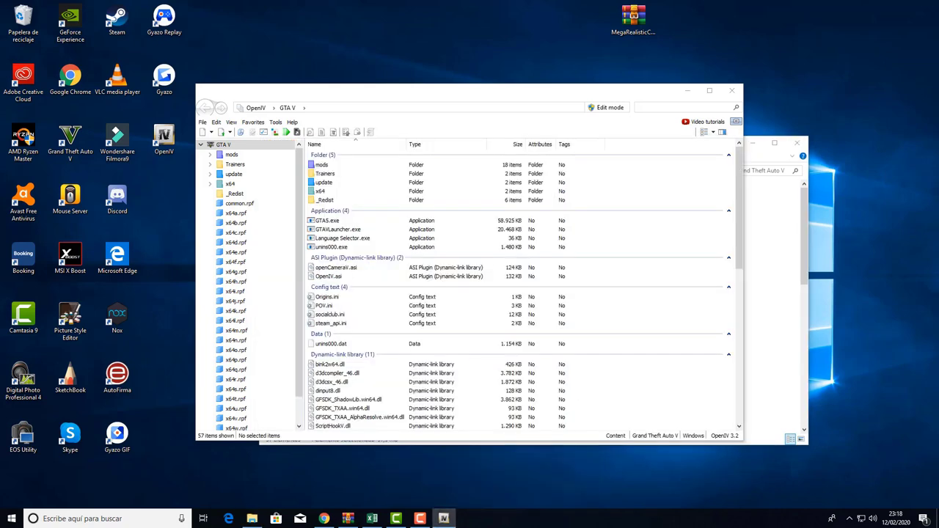
pyautogui.moveTo(352, 94); pyautogui.dragTo(582, 165)
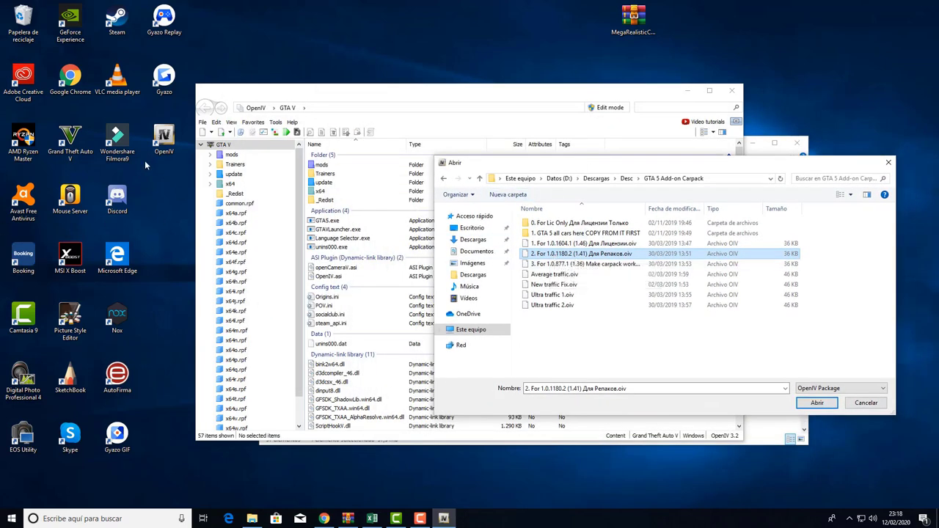
pyautogui.rightClick(76, 135)
pyautogui.click(102, 151)
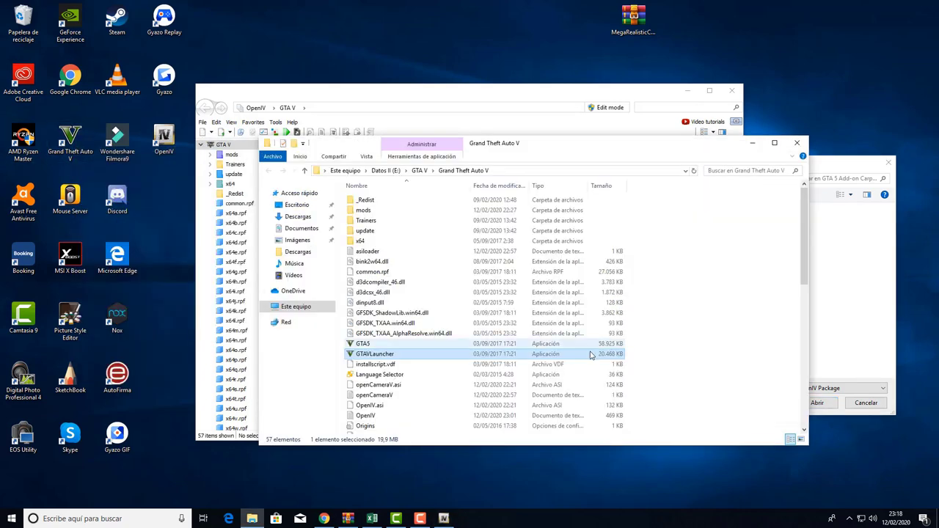
pyautogui.click(379, 345)
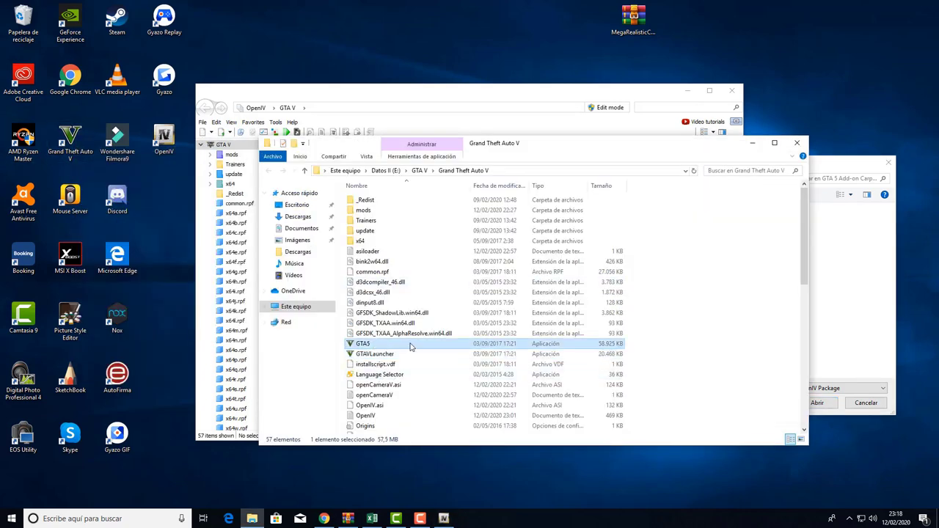
pyautogui.rightClick(410, 346)
pyautogui.click(467, 340)
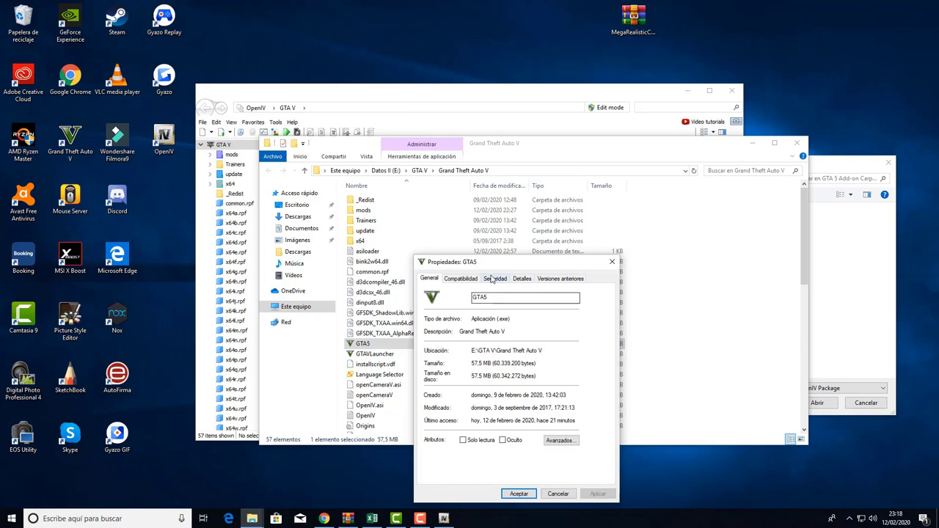
pyautogui.click(521, 279)
pyautogui.click(503, 352)
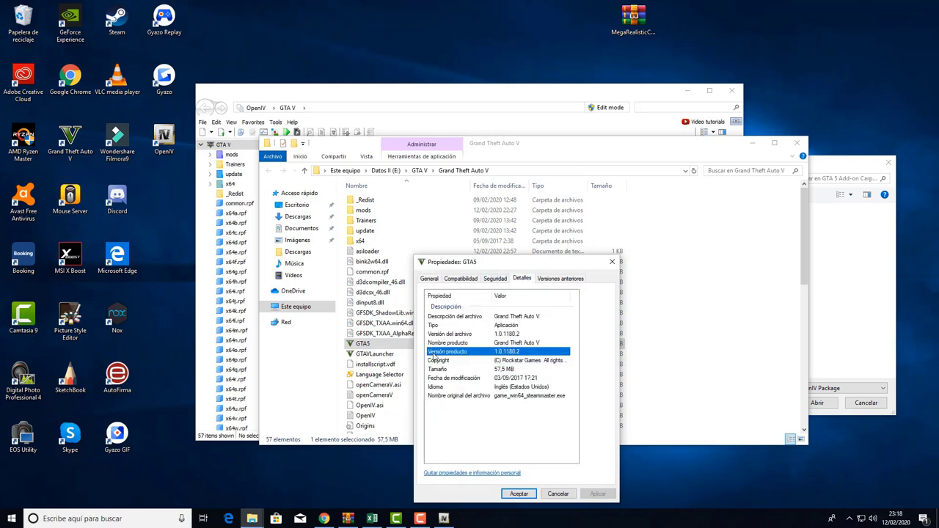
# Install the package "2. For 1.0.1180.2 (1.41) Для Репаков.oiv" into the "mods" folder and confirm the installation
pyautogui.click(851, 261)
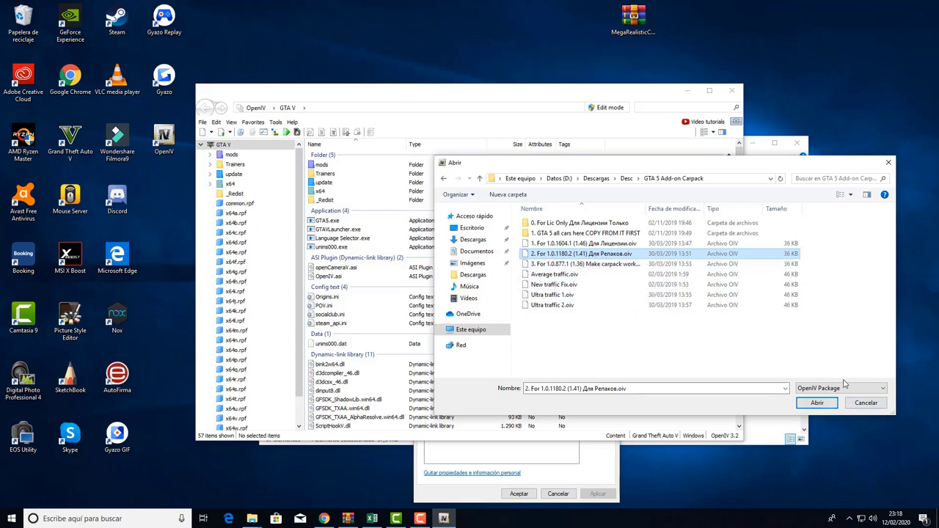
pyautogui.click(816, 402)
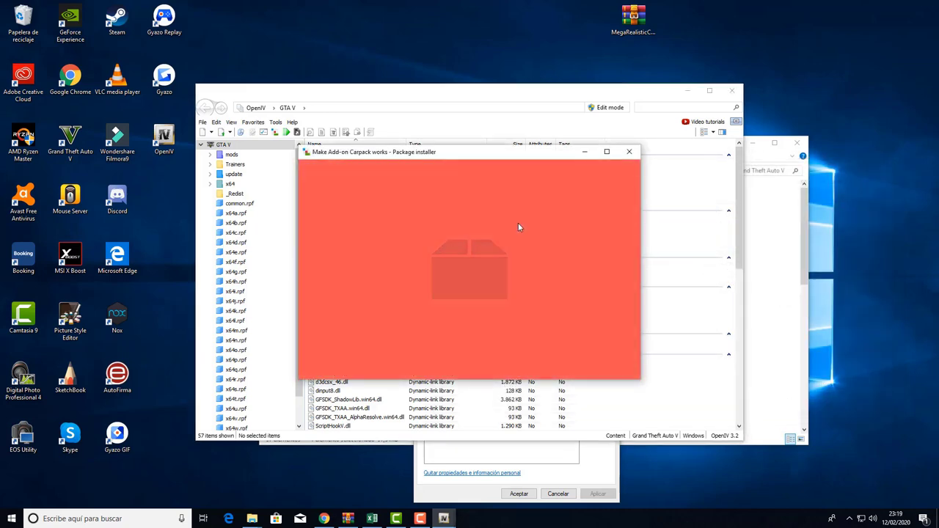
pyautogui.click(601, 225)
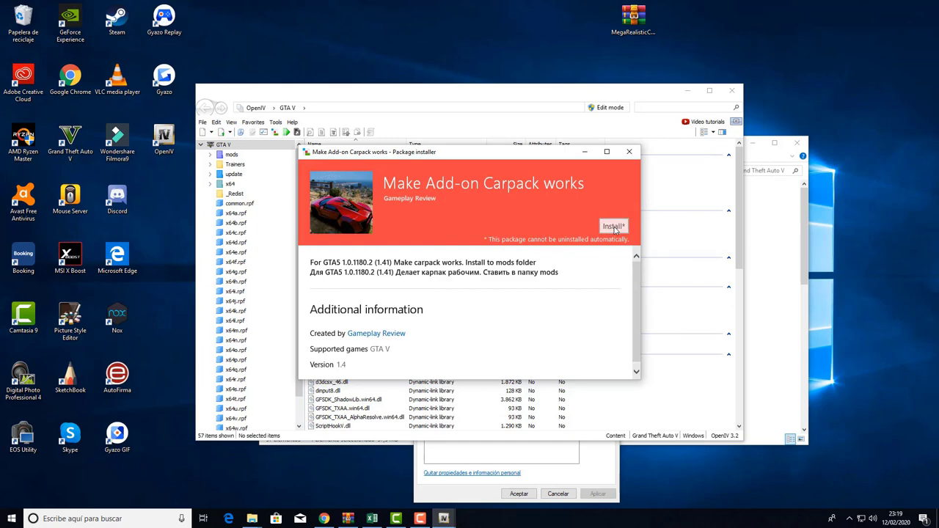
pyautogui.click(434, 240)
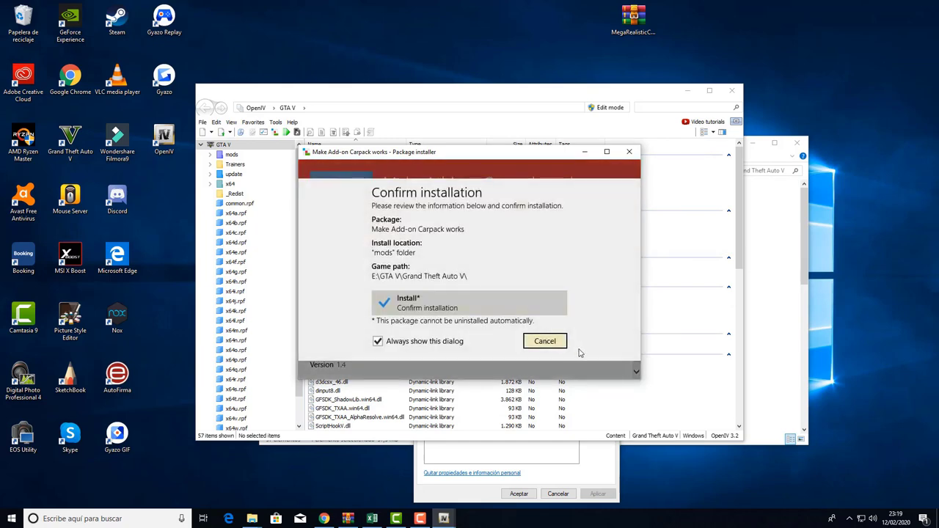
pyautogui.click(493, 310)
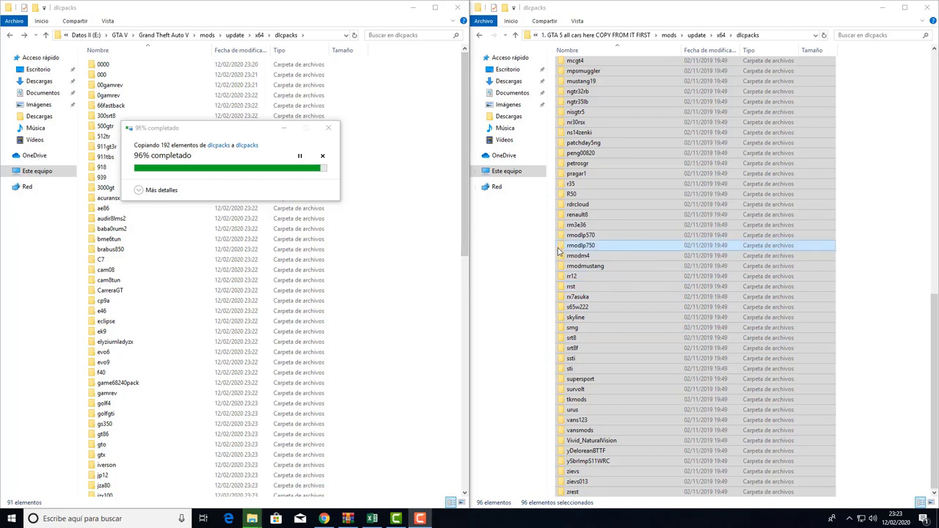
# Return to the Grand Theft Auto V root folder and download Simple Trainer for GTA V 10.9 through the link on the car pack tutorial page
pyautogui.hotkey('alt', 'Left')
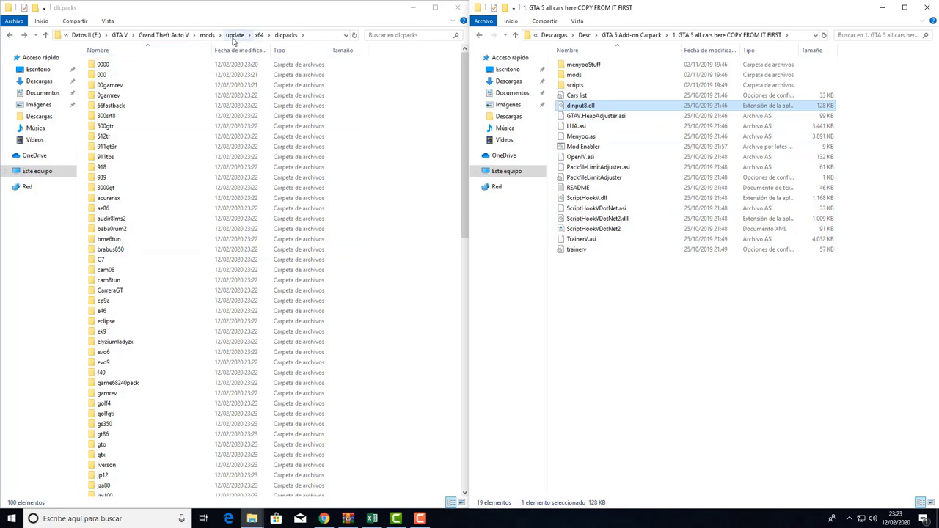
pyautogui.click(163, 34)
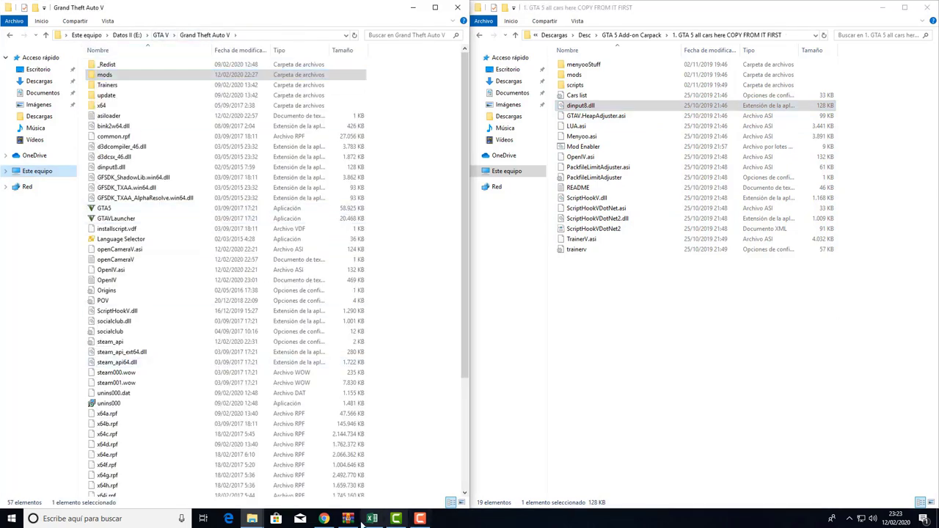
pyautogui.click(323, 518)
pyautogui.scroll(3, 209, 235)
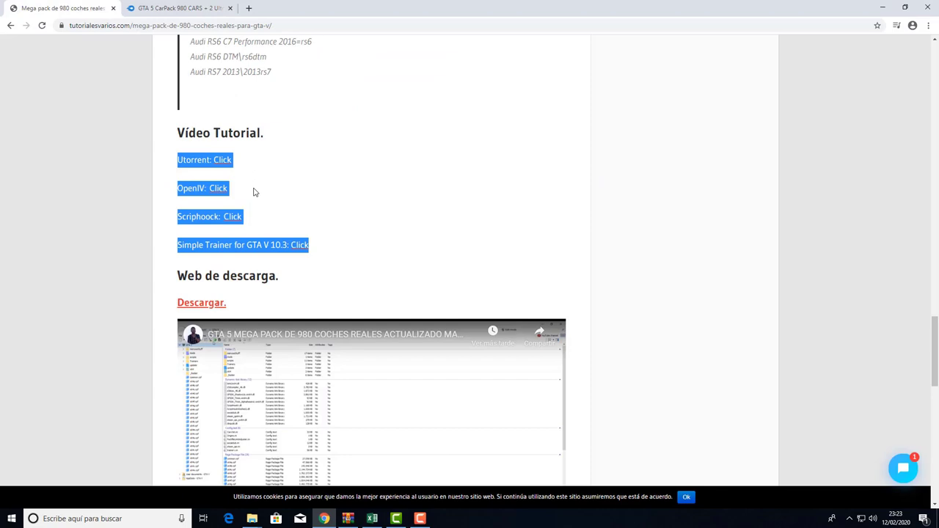
pyautogui.click(294, 245)
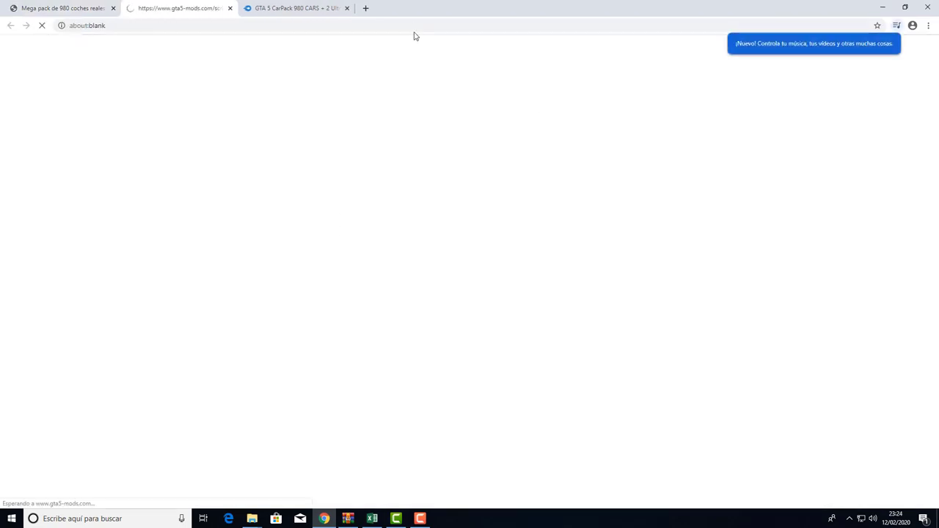
pyautogui.click(347, 8)
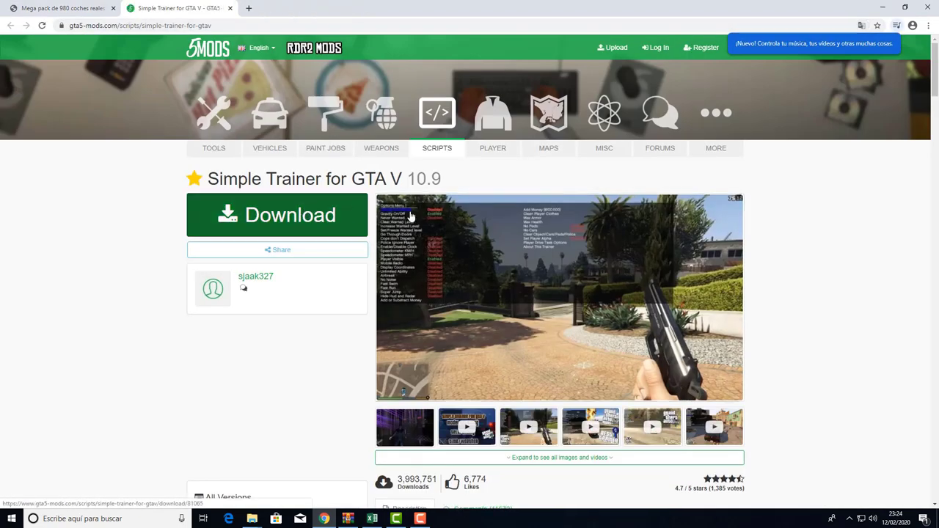
pyautogui.click(540, 237)
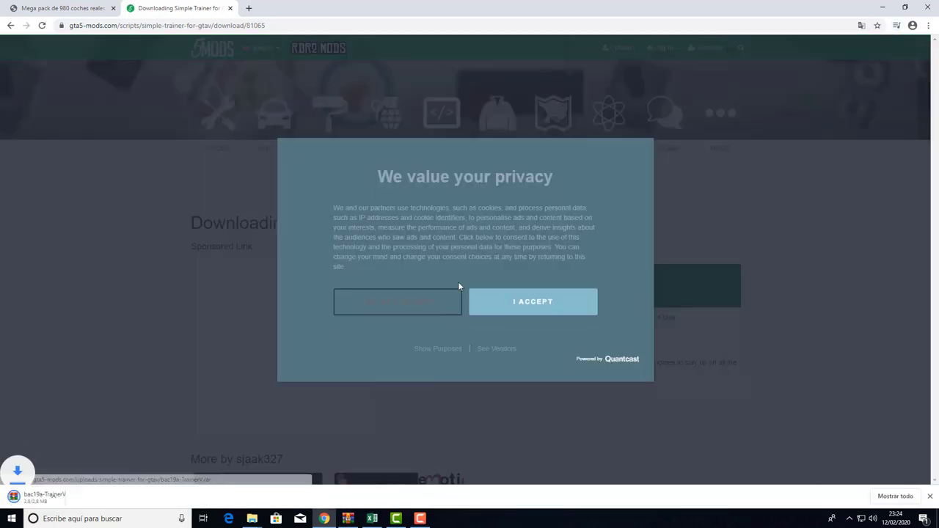
# Copy TrainerV.asi and trainerv.ini from the downloaded archive into the Grand Theft Auto V folder, and close the archive, browser and folder windows
pyautogui.click(59, 499)
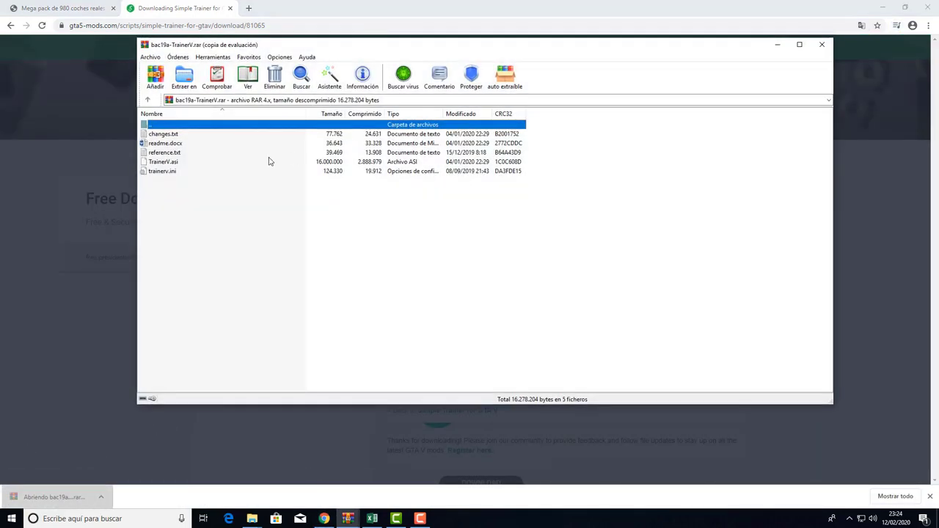
pyautogui.moveTo(184, 201); pyautogui.dragTo(436, 317)
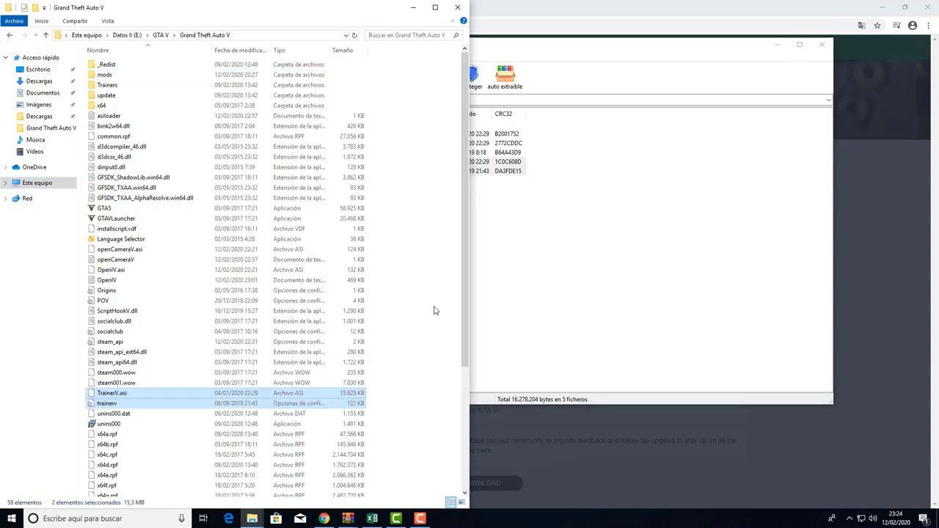
pyautogui.click(409, 331)
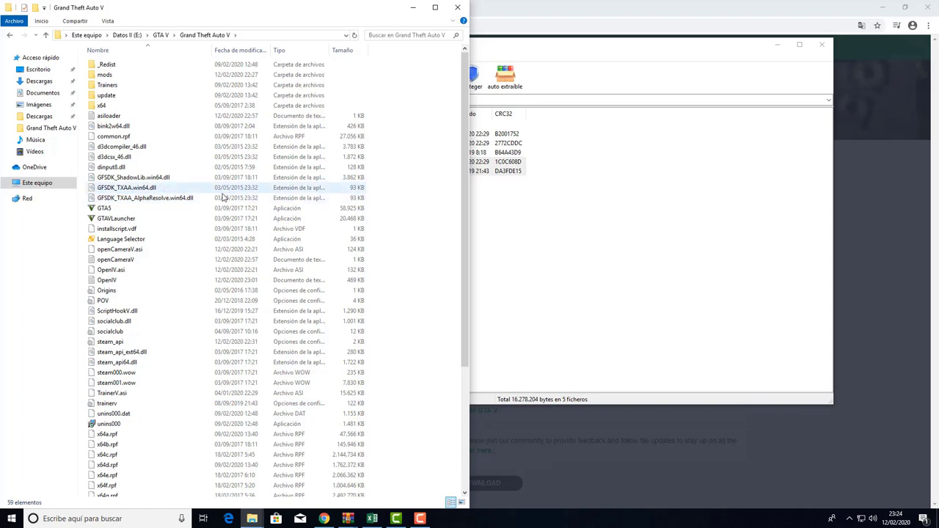
pyautogui.click(821, 44)
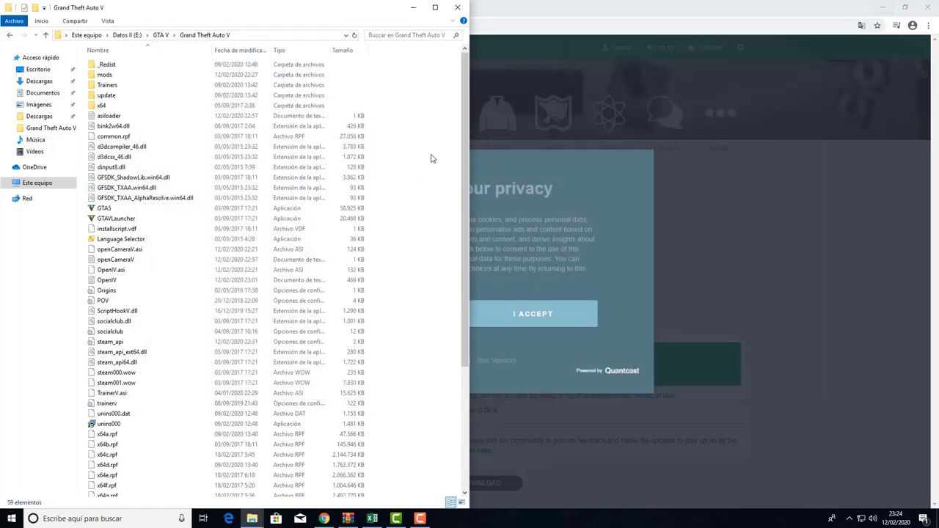
pyautogui.click(928, 7)
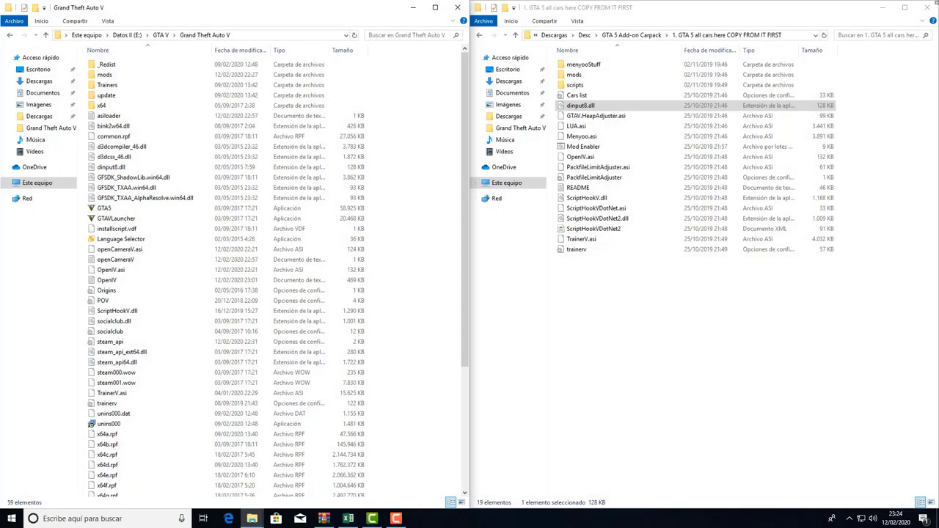
pyautogui.click(926, 8)
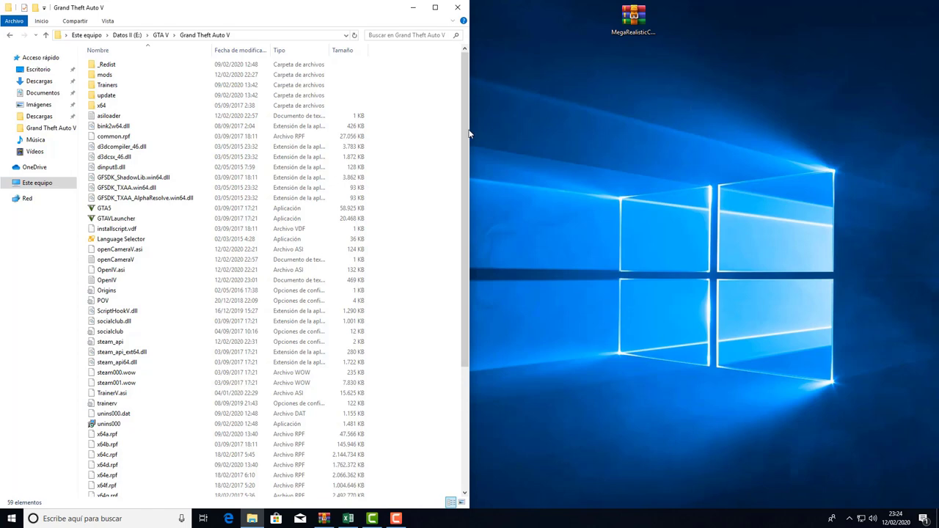
pyautogui.click(460, 8)
# Switch to OpenIV for the Windows version of Grand Theft Auto V and install the package "Ultra traffic 1.oiv" into the "mods" folder
pyautogui.click(176, 140)
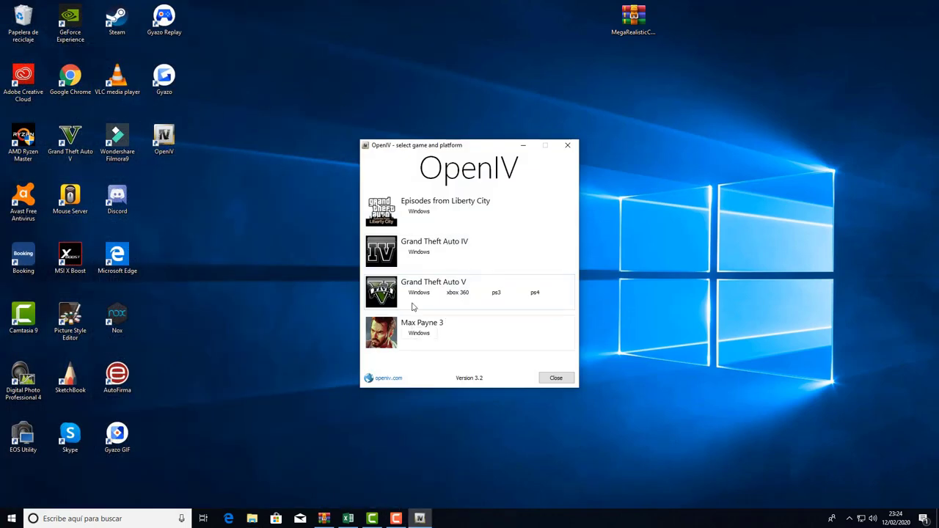
pyautogui.click(411, 292)
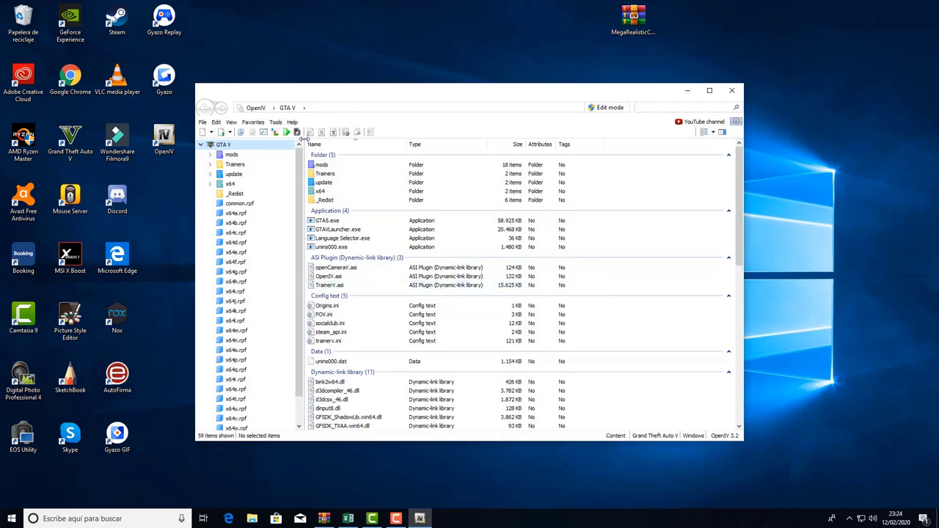
pyautogui.click(277, 133)
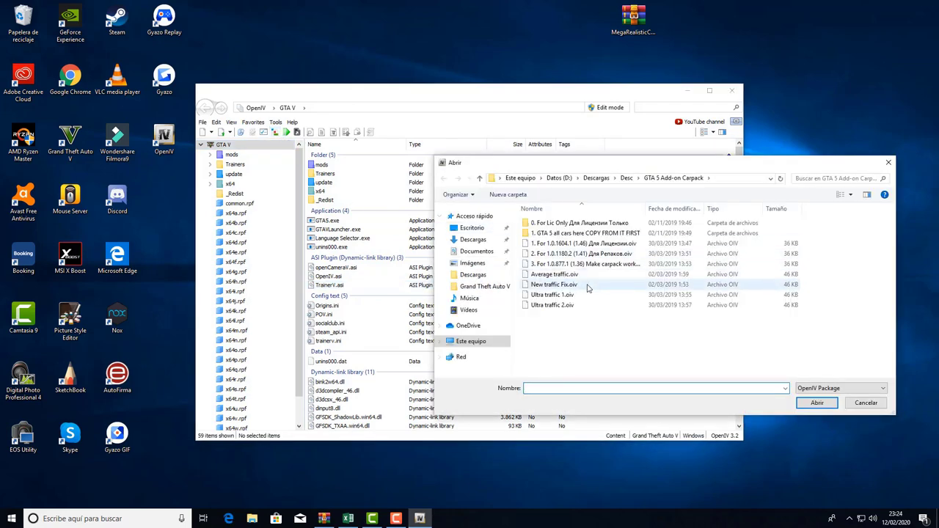
pyautogui.click(551, 286)
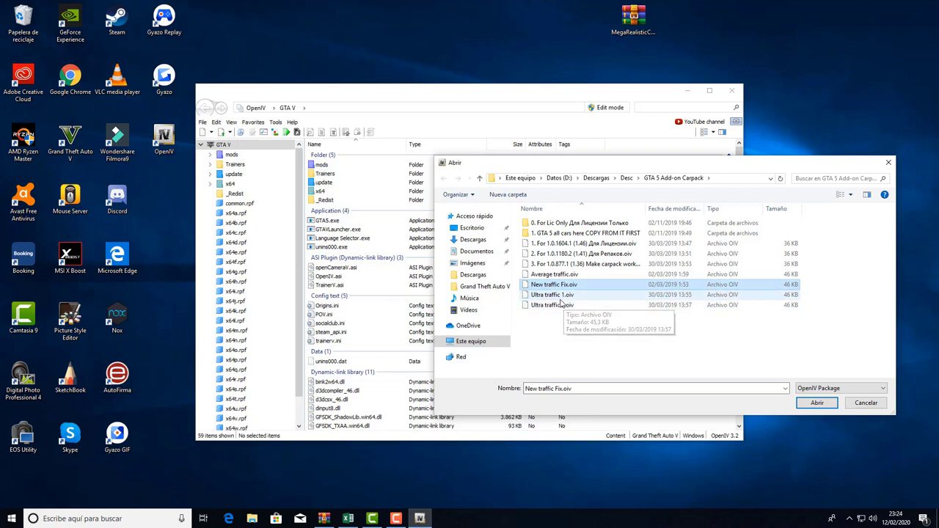
pyautogui.click(552, 297)
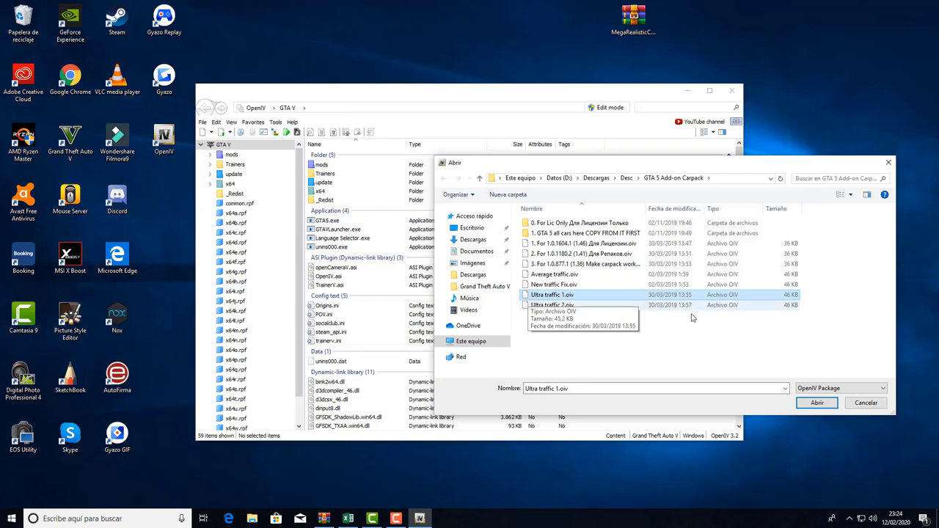
pyautogui.click(816, 403)
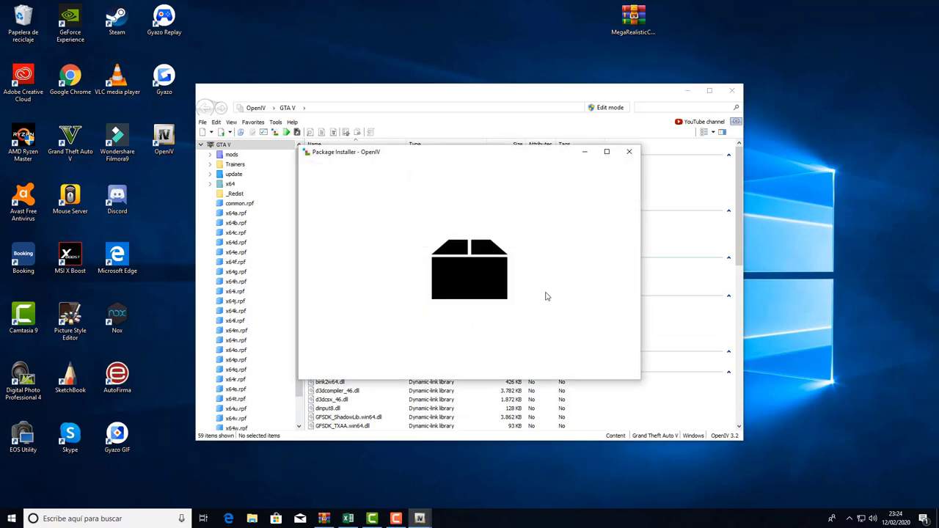
pyautogui.click(613, 227)
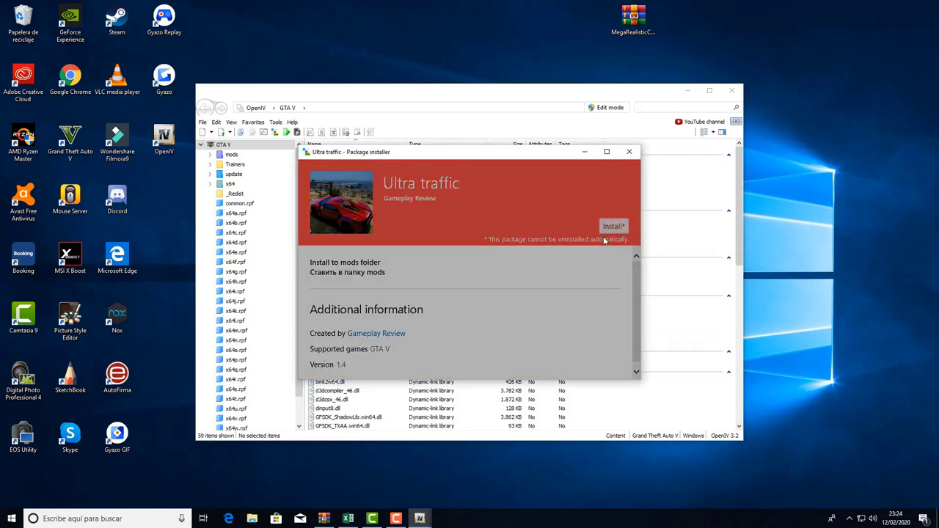
pyautogui.click(486, 253)
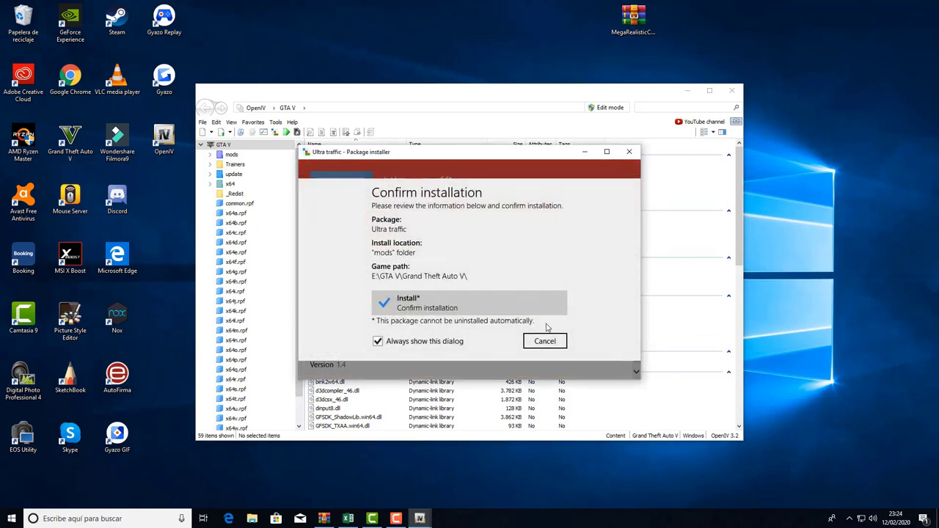
pyautogui.click(551, 301)
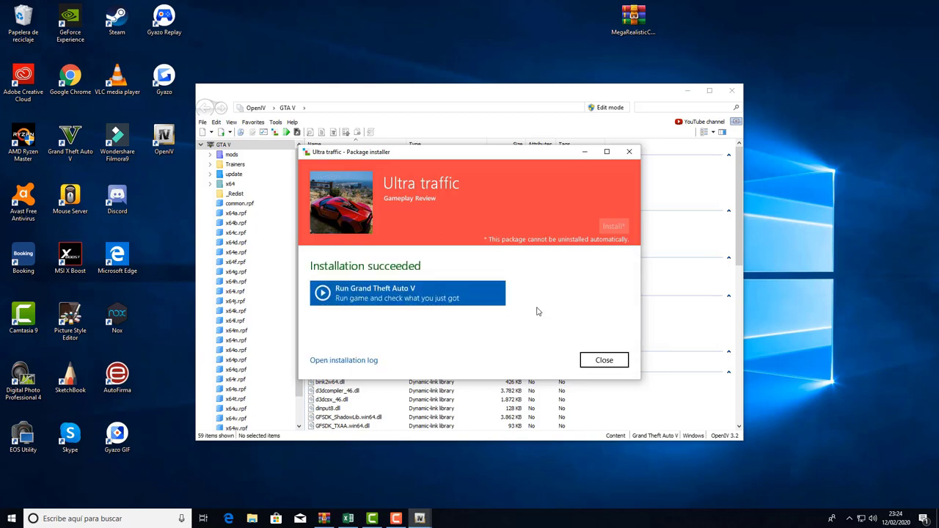
pyautogui.click(603, 359)
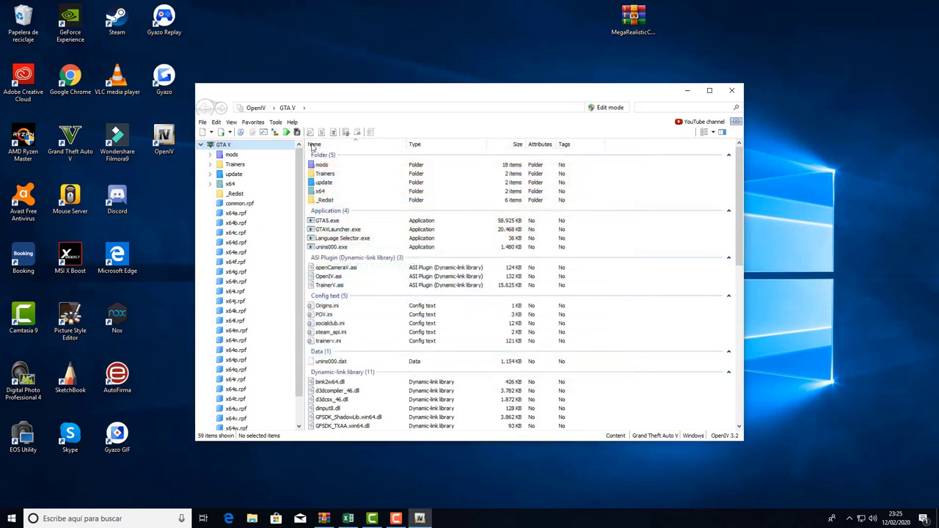
# Install the package "New traffic Fix.oiv" from the GTA 5 Add-on Carpack folder into the "mods" folder and close OpenIV
pyautogui.click(274, 132)
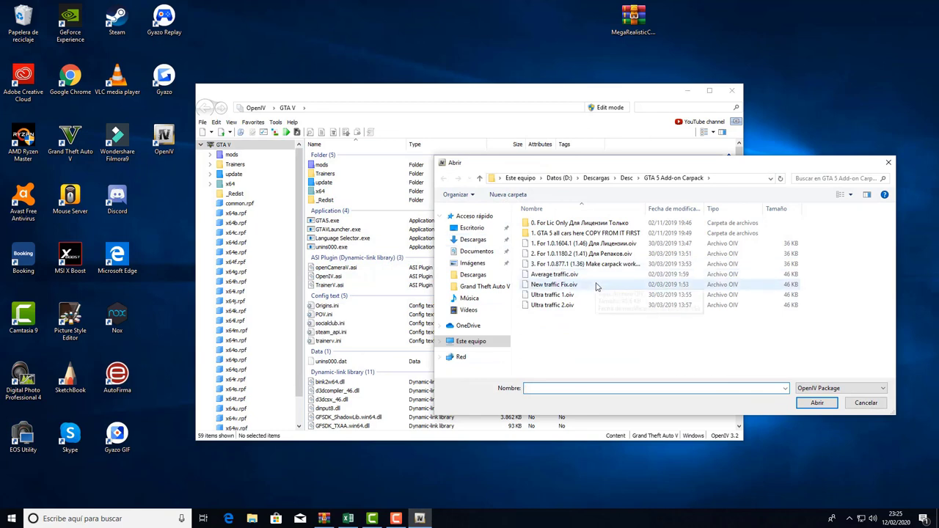
pyautogui.click(545, 297)
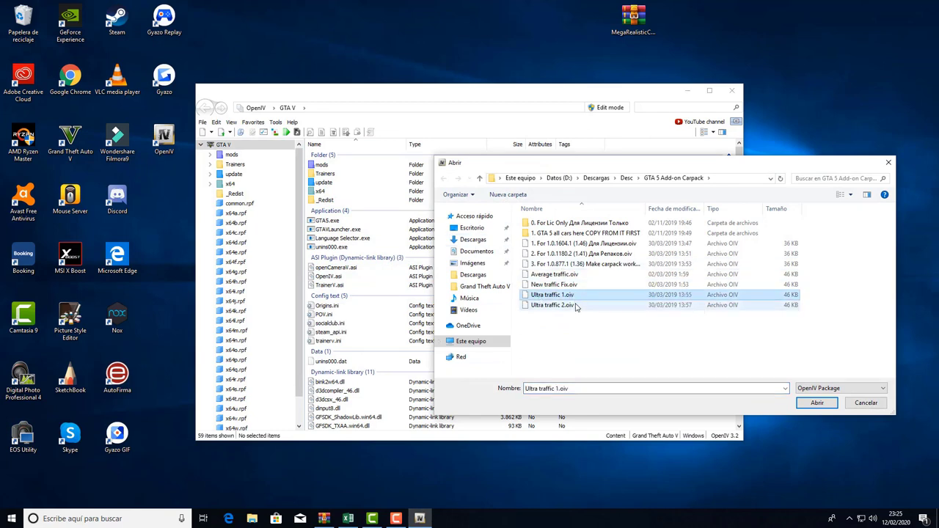
pyautogui.click(575, 306)
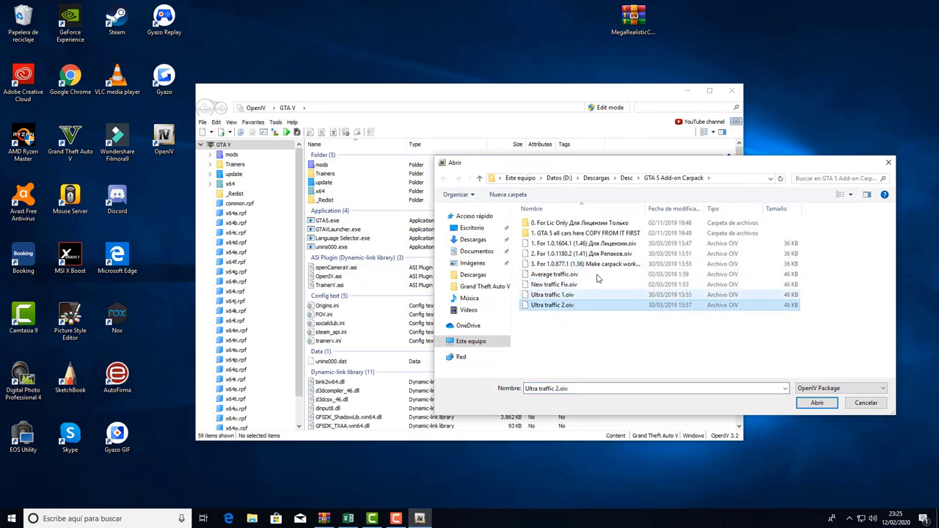
pyautogui.click(549, 284)
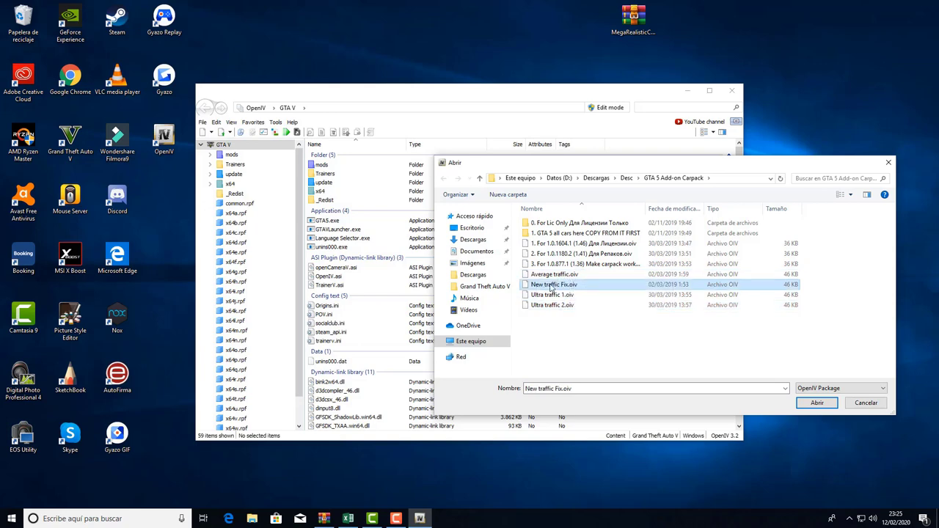
pyautogui.click(583, 295)
pyautogui.doubleClick(563, 285)
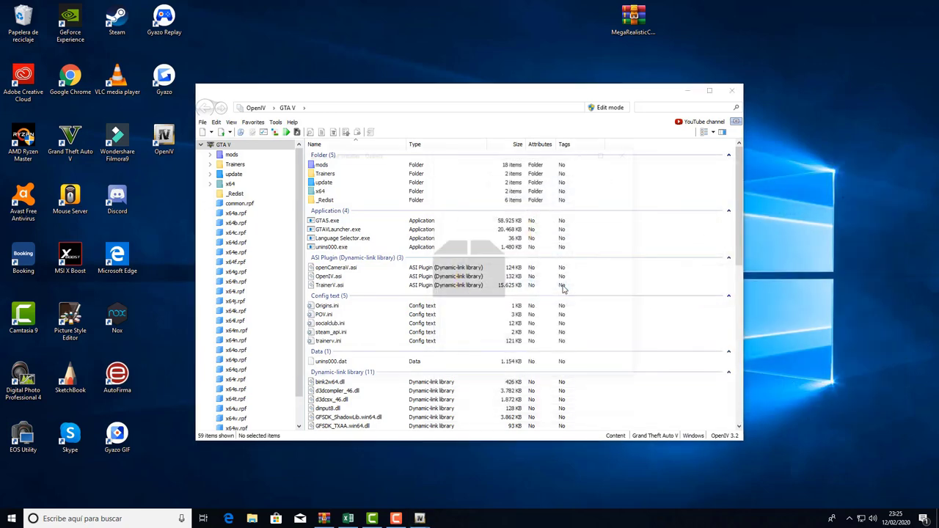
pyautogui.click(613, 227)
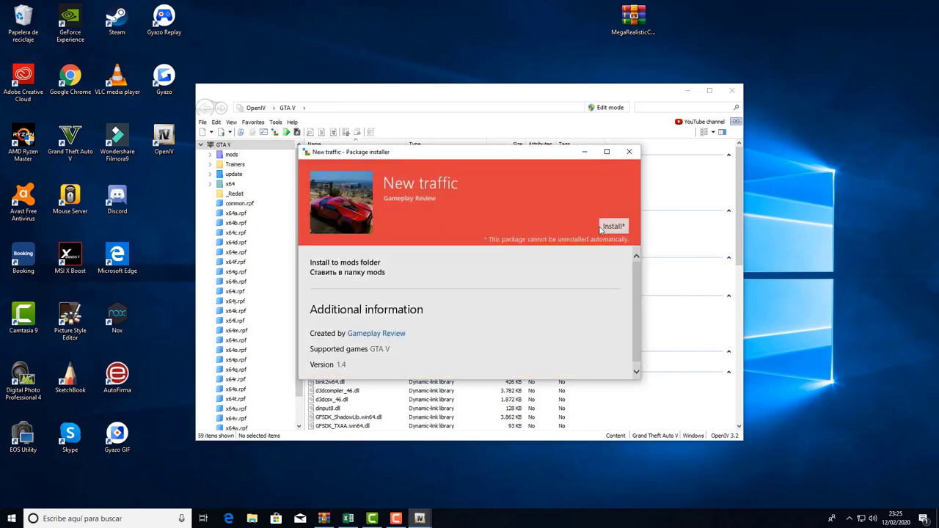
pyautogui.click(469, 258)
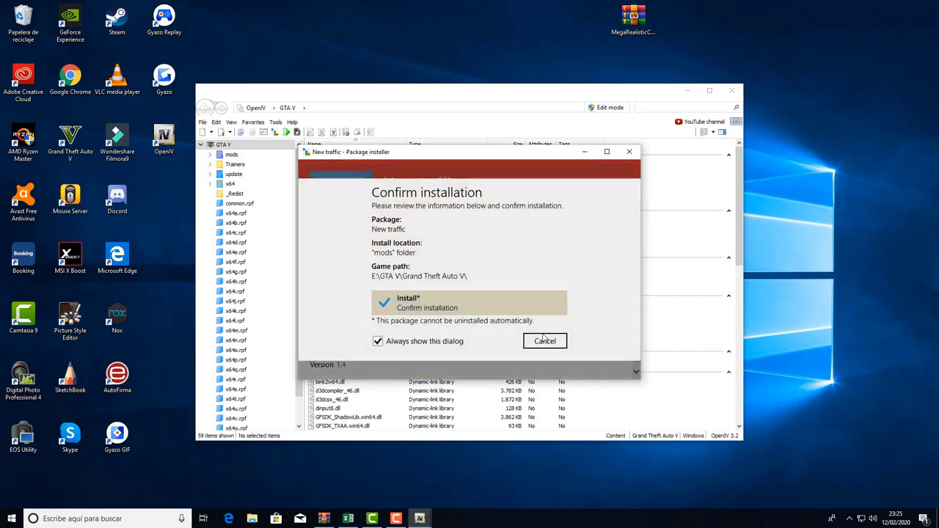
pyautogui.click(466, 304)
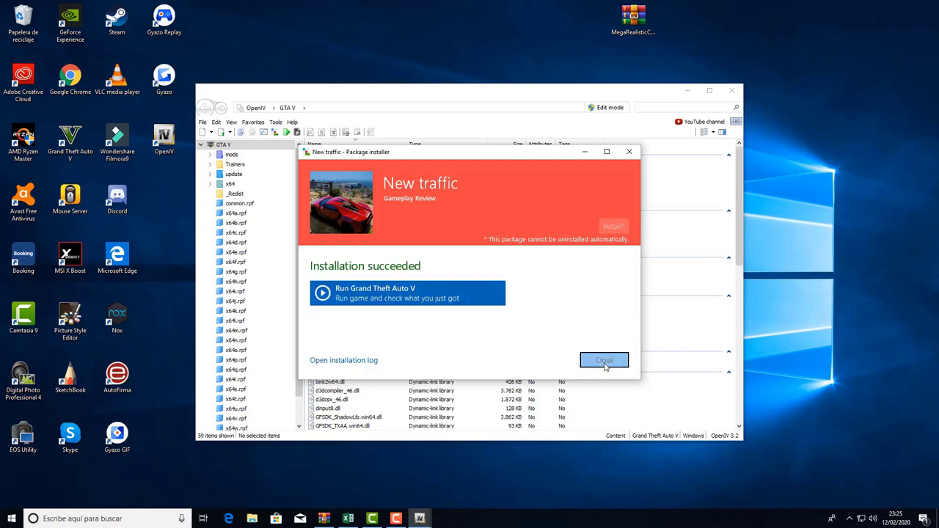
pyautogui.click(605, 361)
pyautogui.click(731, 90)
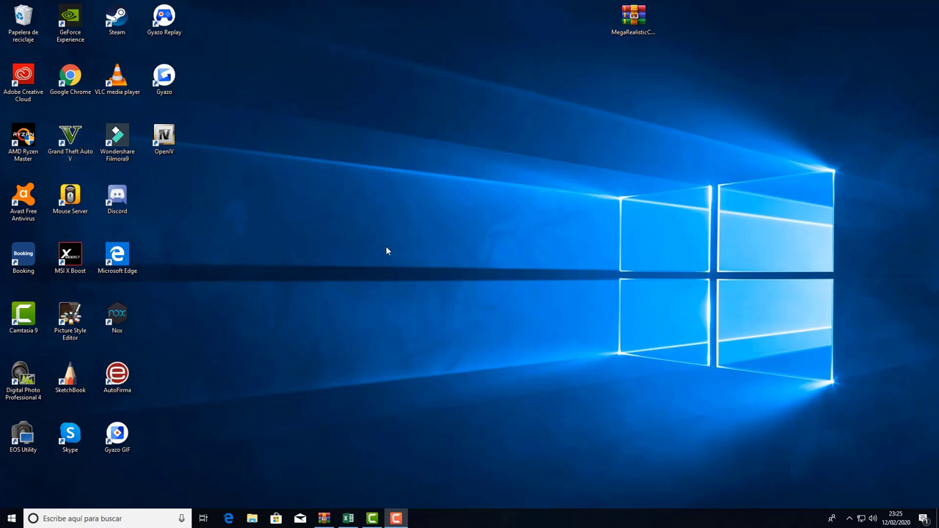
pyautogui.moveTo(255, 214); pyautogui.dragTo(269, 315)
pyautogui.moveTo(295, 328); pyautogui.dragTo(323, 354)
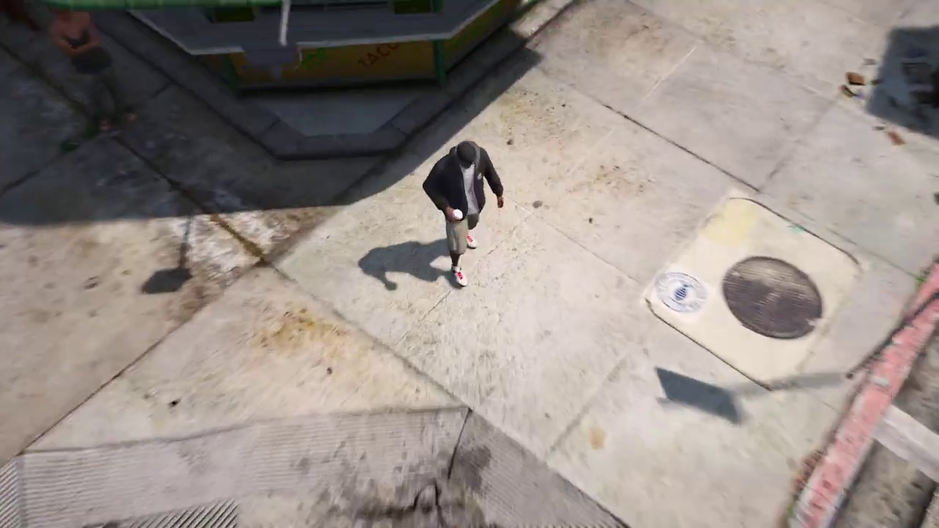
pyautogui.press('w')
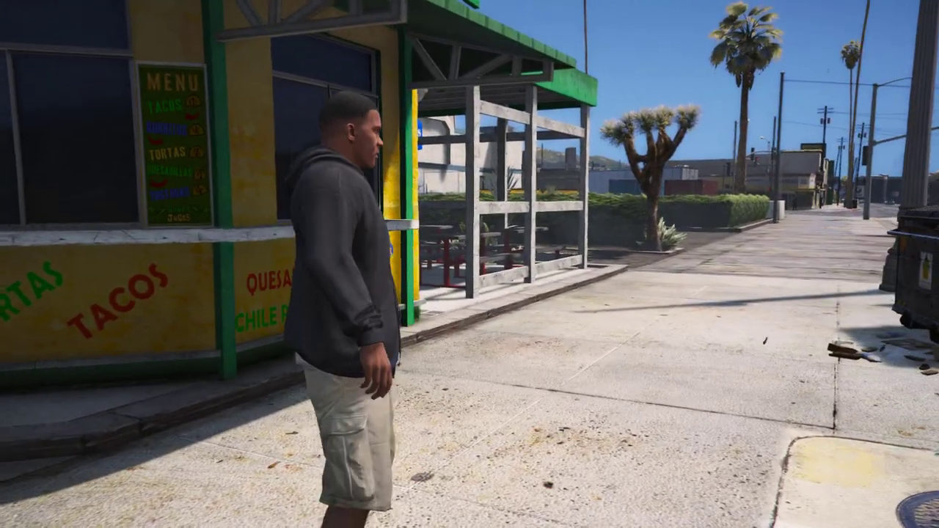
pyautogui.press('shift')
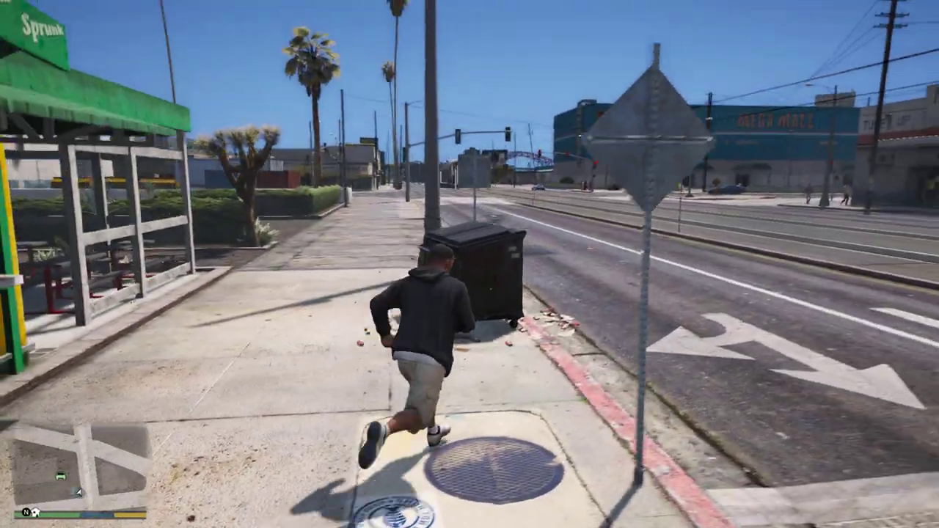
pyautogui.press('d')
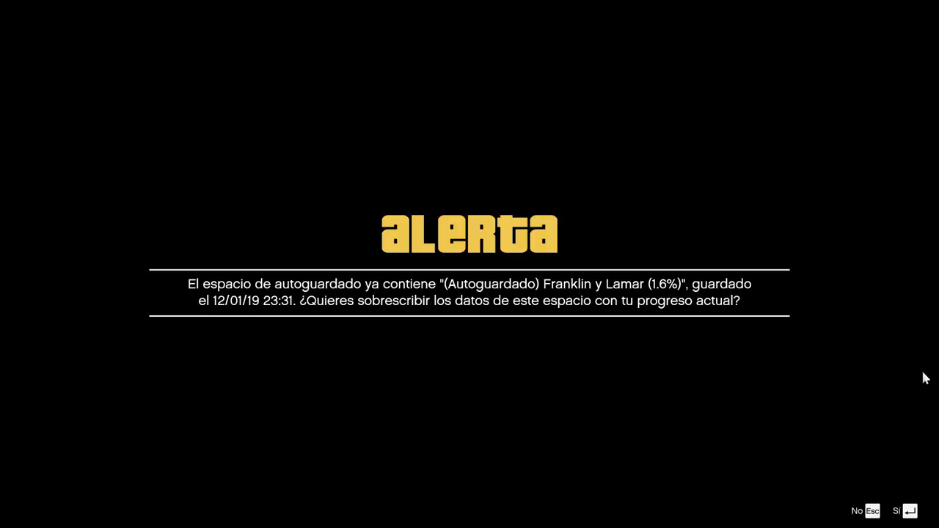
# Overwrite the autosave slot with the current progress and spawn an Infernus with the trainer
pyautogui.press('Return')
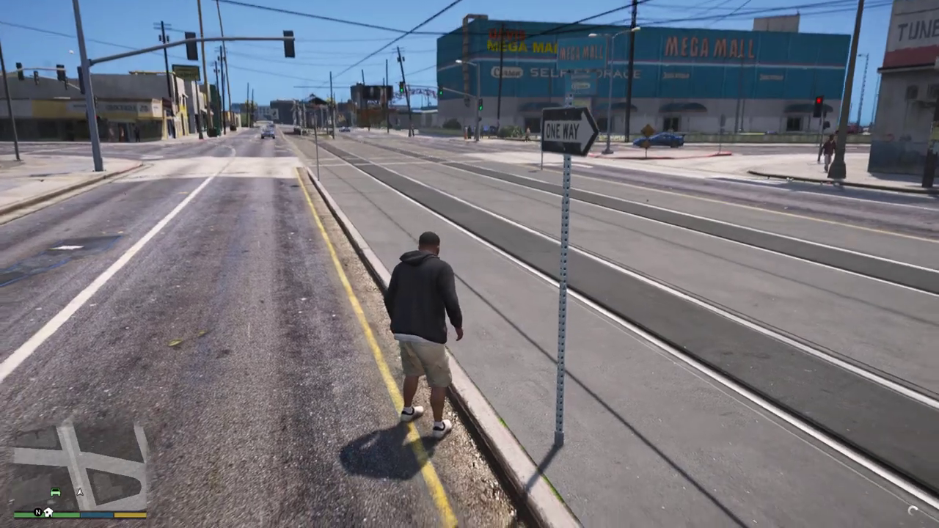
pyautogui.press('F3')
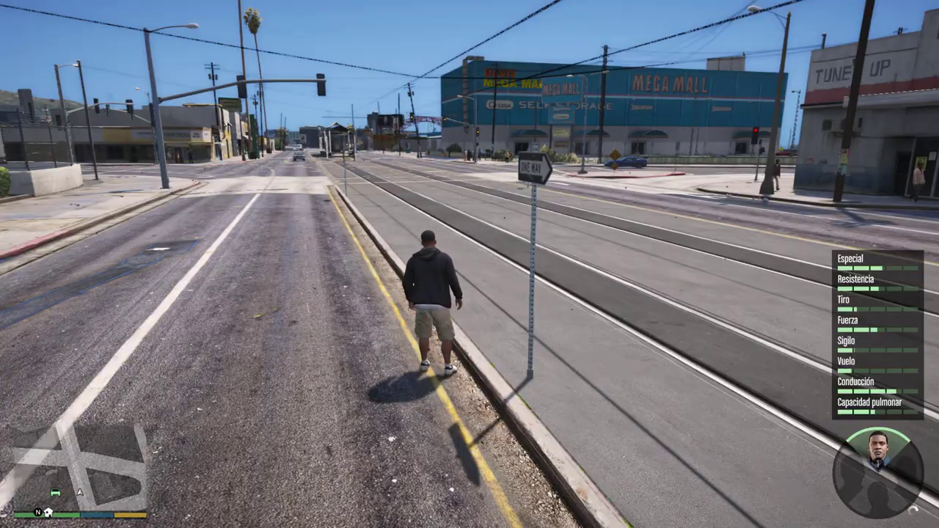
pyautogui.press('Return')
# Drive the Infernus across the Davis Avenue intersection and into the Mega Mall parking lot, passing the modded traffic
pyautogui.press('w')
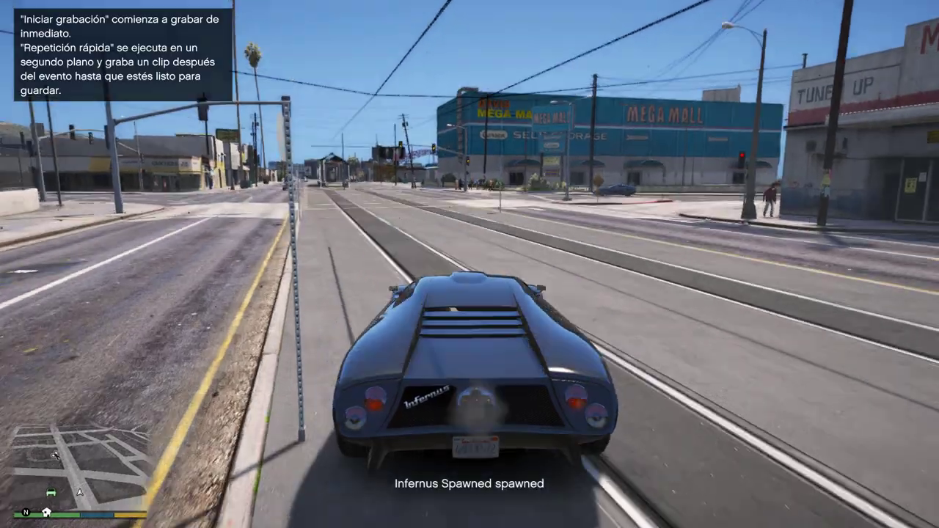
pyautogui.press('d')
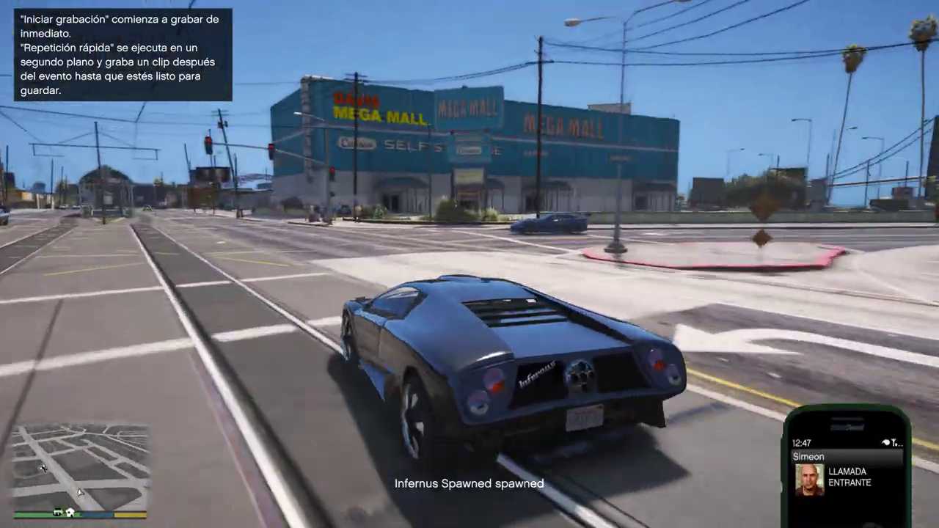
pyautogui.press('a')
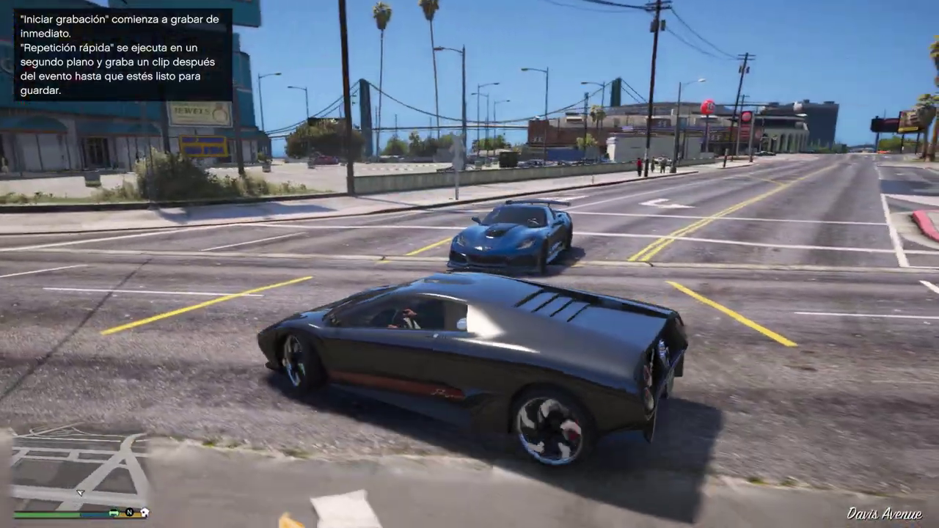
pyautogui.press('d')
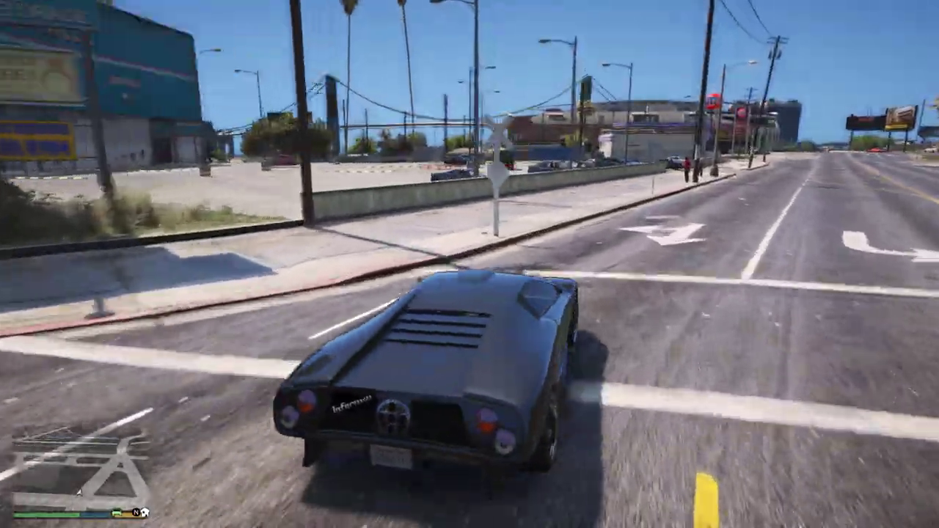
pyautogui.press('d')
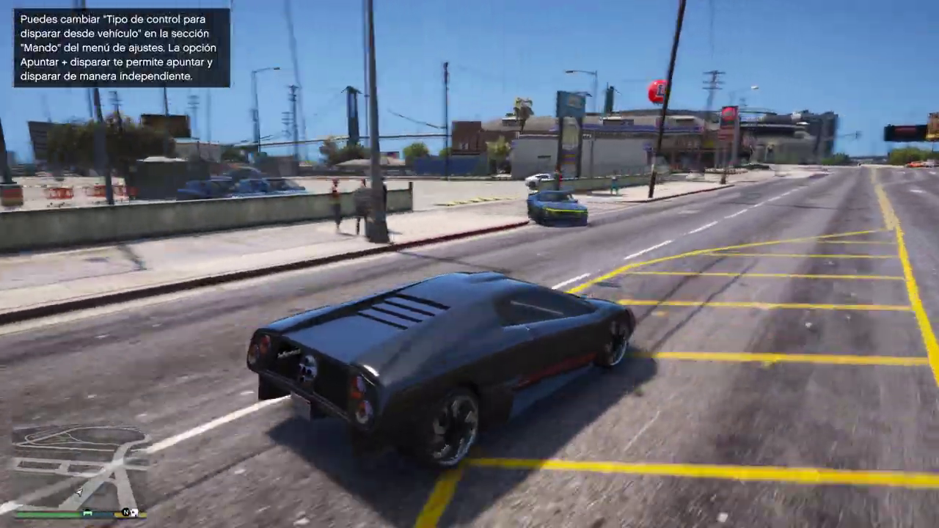
pyautogui.press('a')
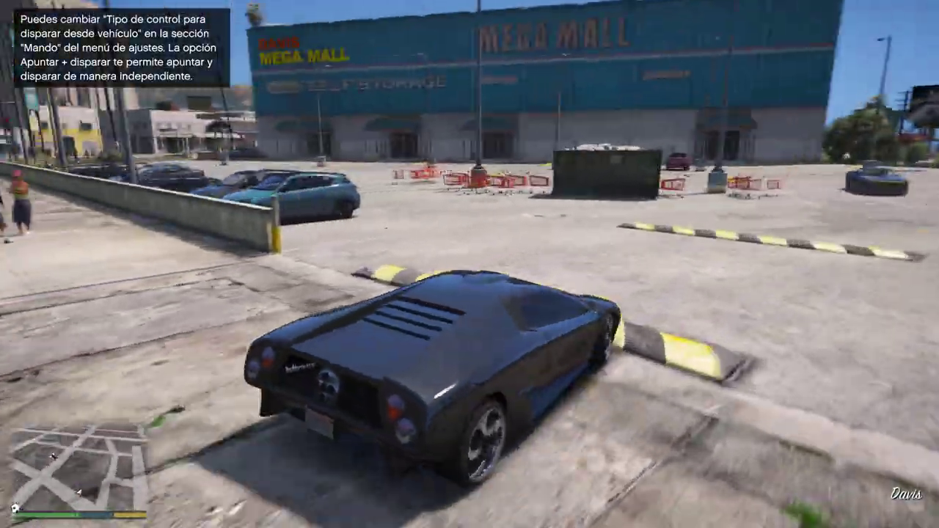
pyautogui.press('a')
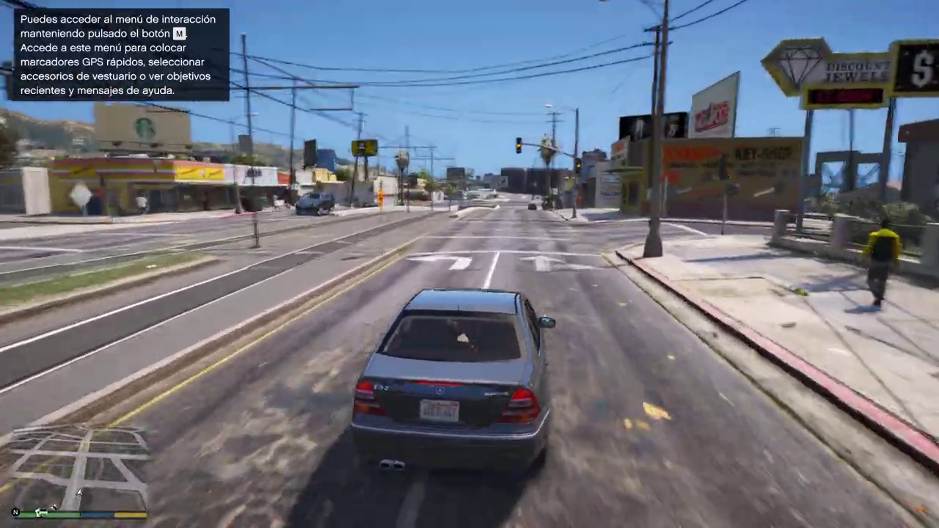
# Drive the Mercedes sedan down Brouge Avenue and turn onto Covenant Avenue
pyautogui.press('d')
pyautogui.press('w')
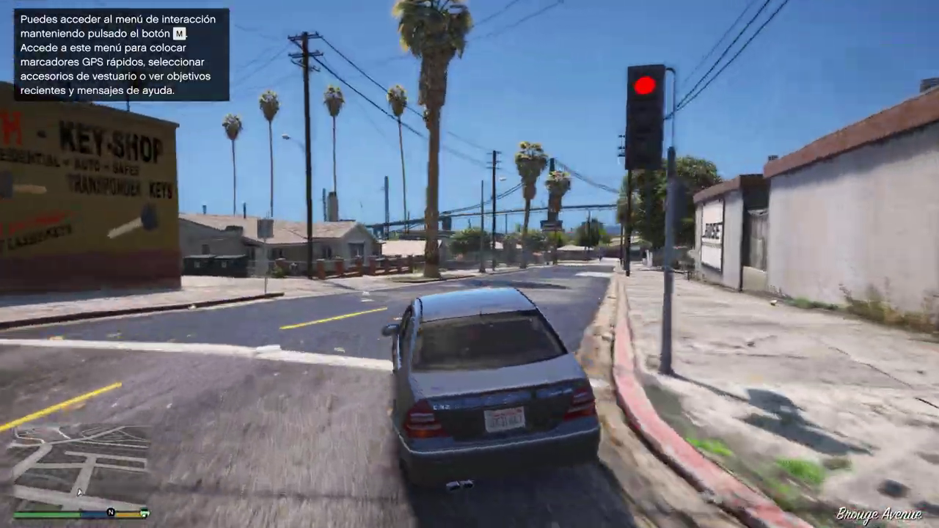
pyautogui.press('w')
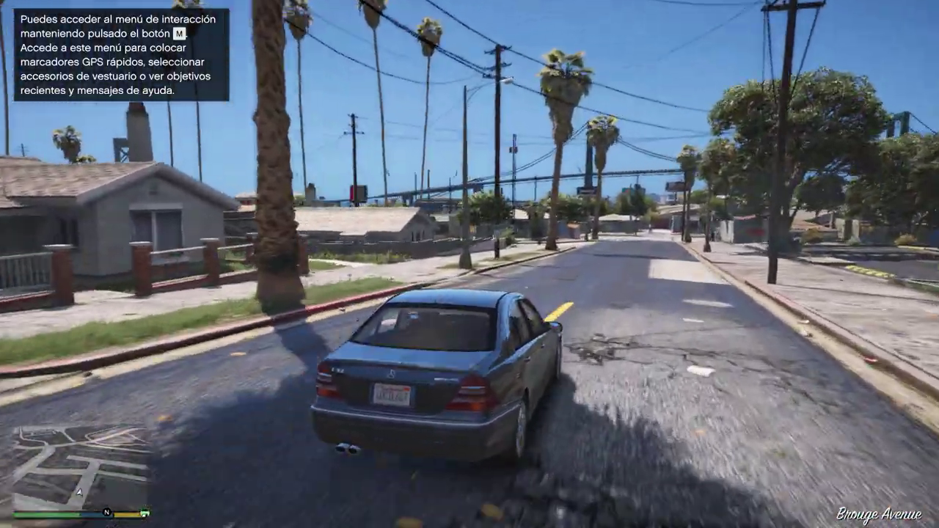
pyautogui.press('a')
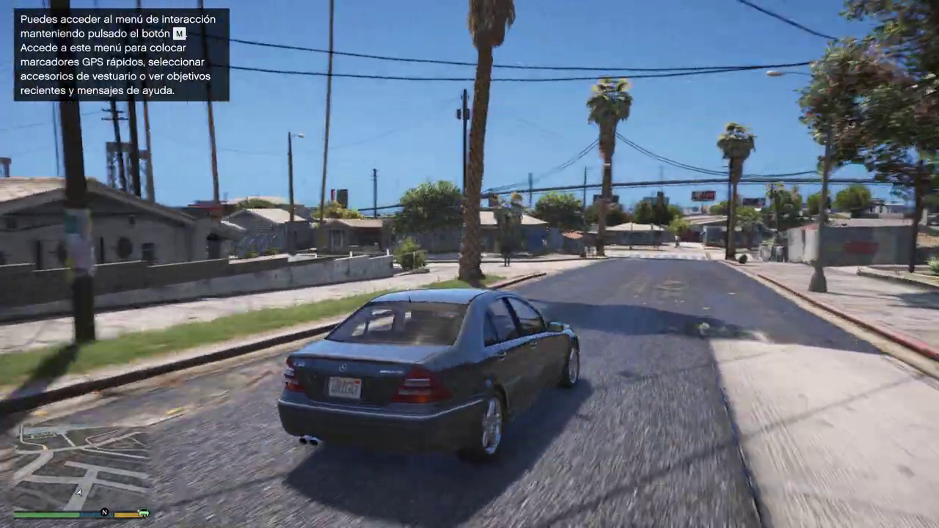
pyautogui.press('a')
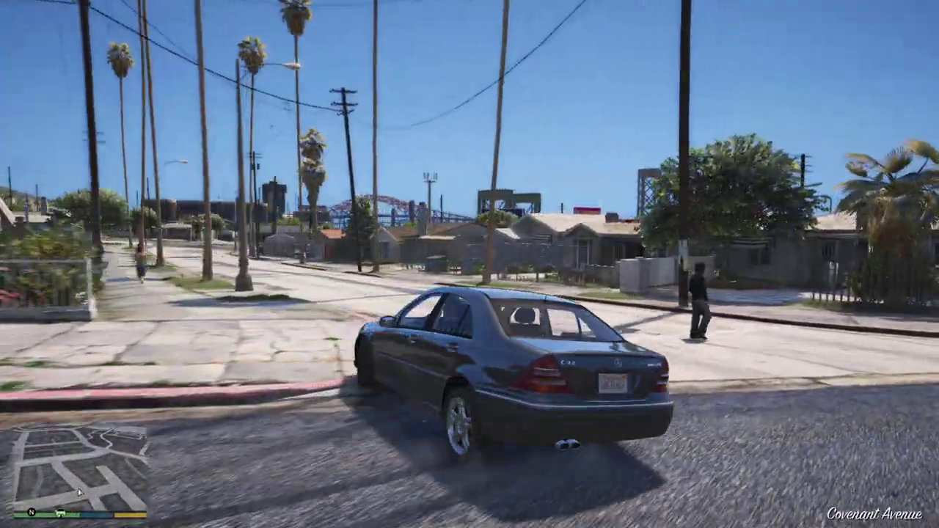
# Open the trainer's Vehicle Spawning options and bring up the first page of the Added Vehicles Menu
pyautogui.press('F3')
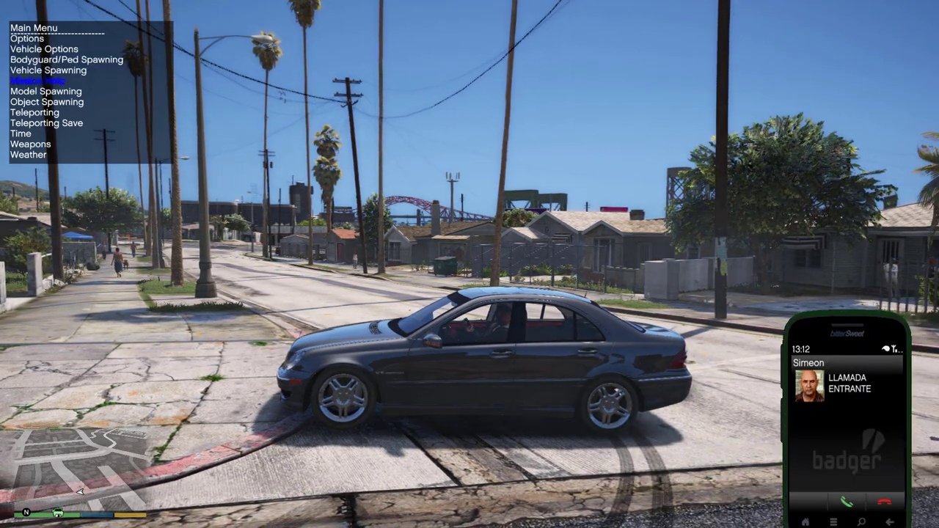
pyautogui.press('Return')
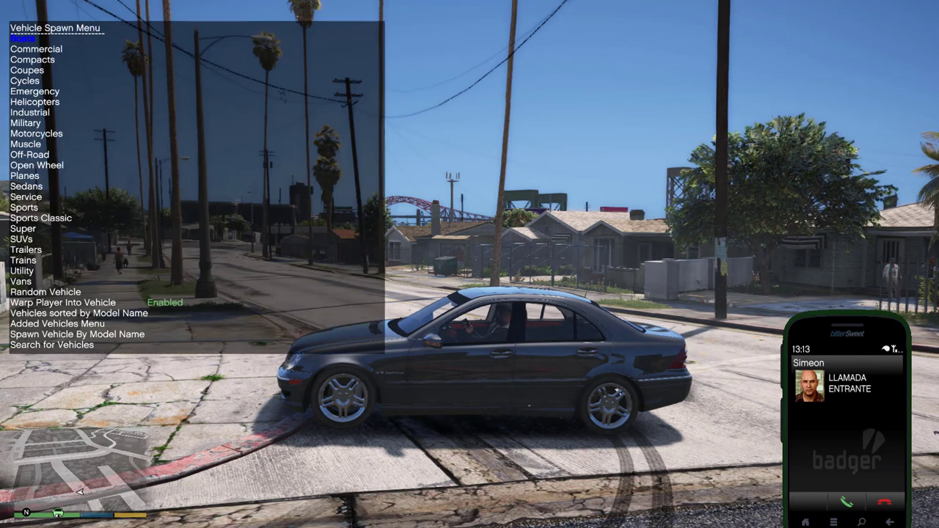
pyautogui.press('Up')
pyautogui.press('Up')
pyautogui.press('Up')
pyautogui.press('Up')
pyautogui.press('Return')
pyautogui.press('Down')
pyautogui.press('Down')
pyautogui.press('Return')
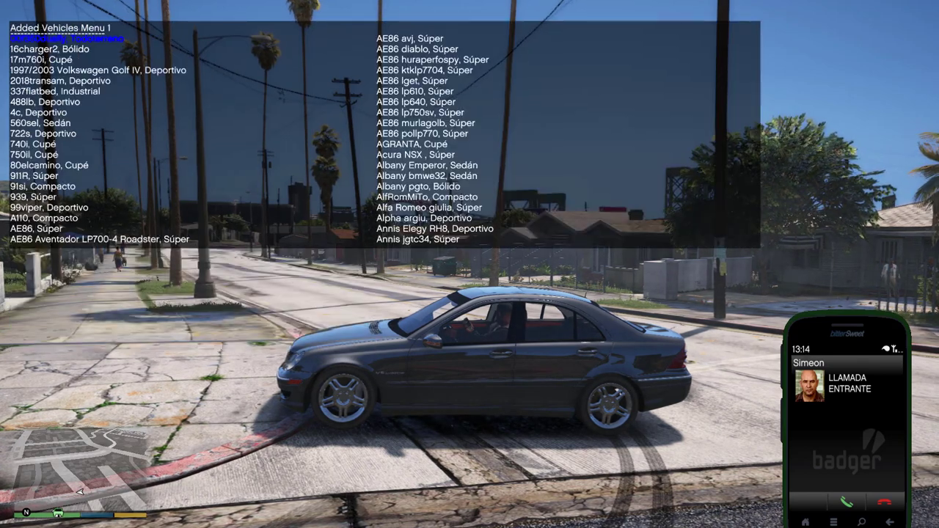
# Browse the Added Vehicles Menu from page 1 to page 20 to examine the add-on cars available for spawning
pyautogui.press('Right')
pyautogui.press('Right')
pyautogui.press('Right')
pyautogui.press('Right')
pyautogui.press('Right')
pyautogui.press('Right')
pyautogui.press('Right')
pyautogui.press('Right')
pyautogui.press('Right')
pyautogui.press('Right')
pyautogui.press('Right')
pyautogui.press('Right')
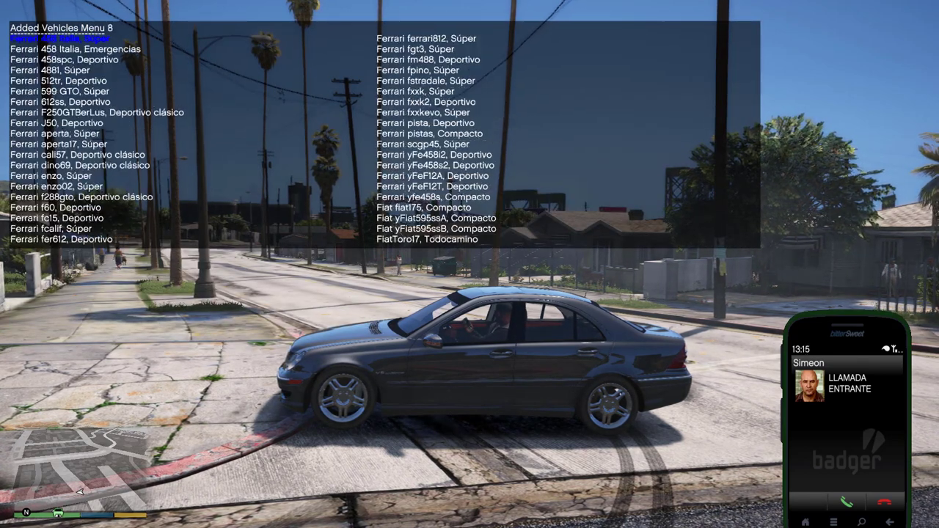
pyautogui.press('Right')
pyautogui.press('Right')
pyautogui.press('Right')
pyautogui.press('Right')
pyautogui.press('Right')
pyautogui.press('Right')
pyautogui.press('Right')
pyautogui.press('Right')
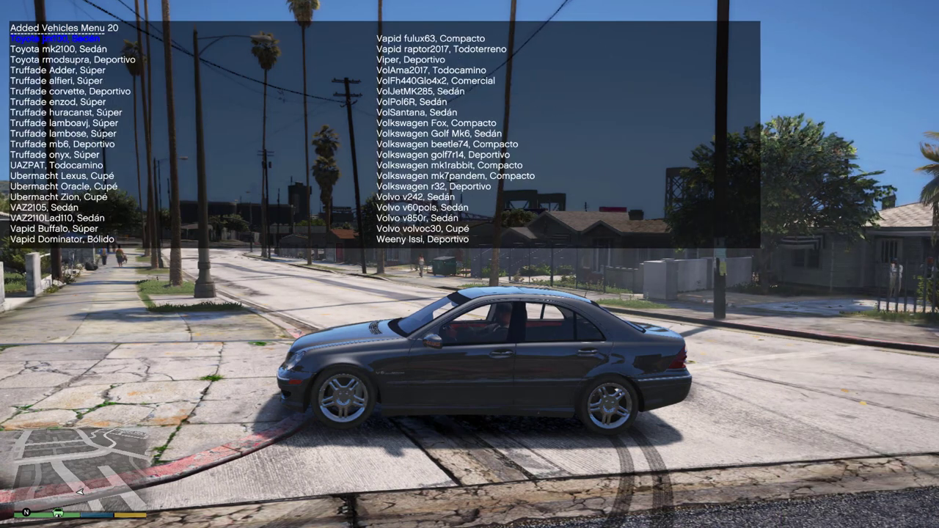